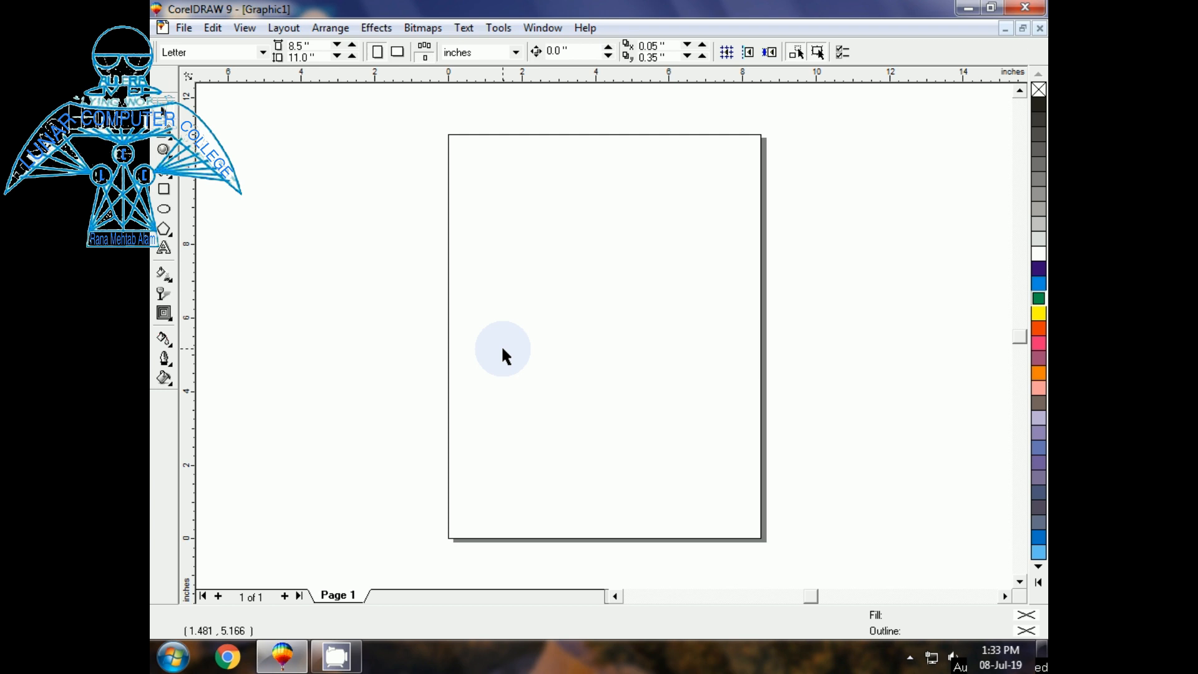
- Open the Symbols and Special Characters docker and write the artistic text "Ctrl + F11" in the upper part of the page
key(ctrl+F11)
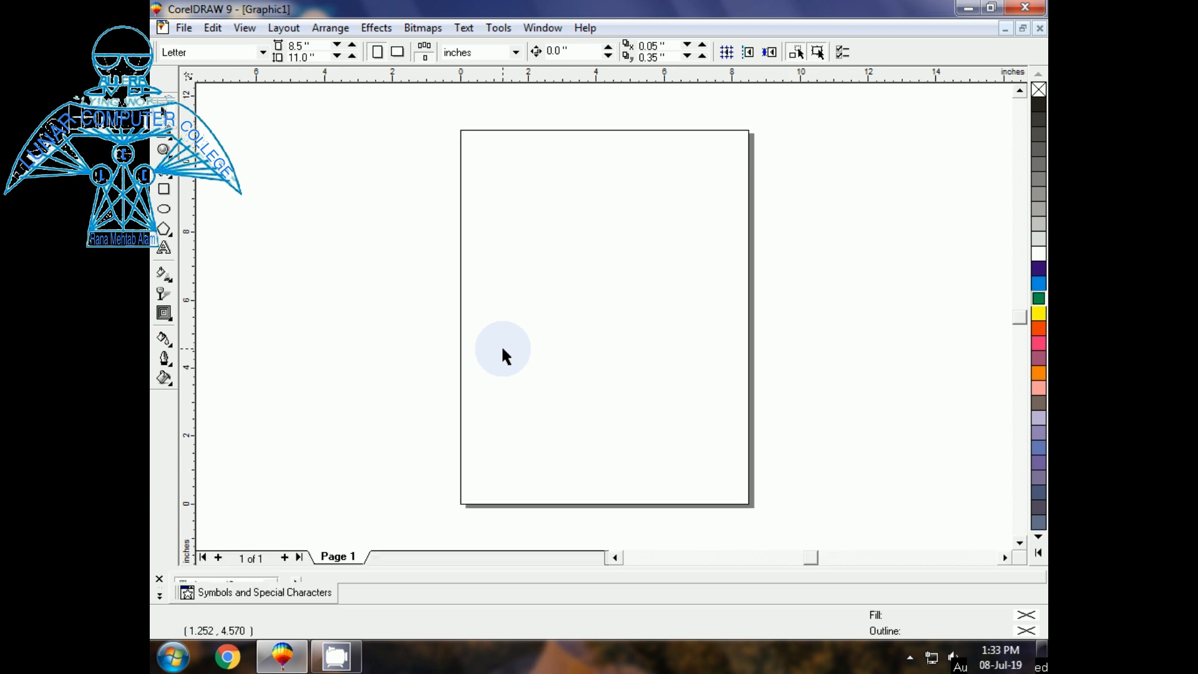
click(164, 248)
click(515, 202)
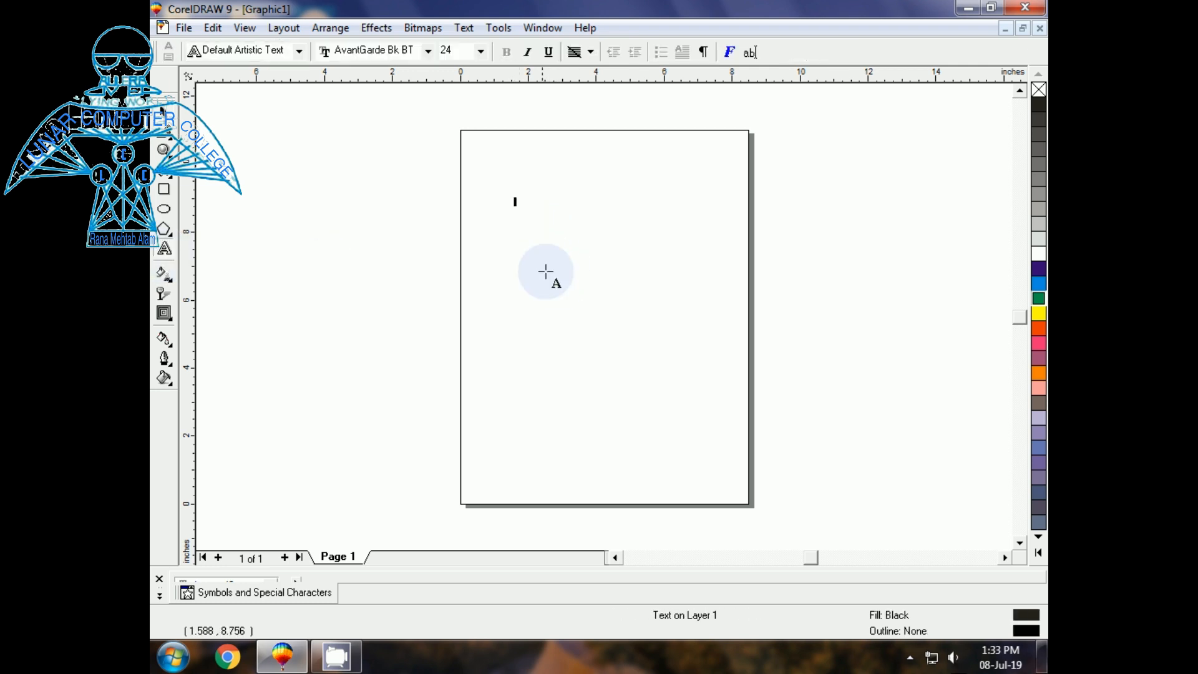
text(Ctrl )
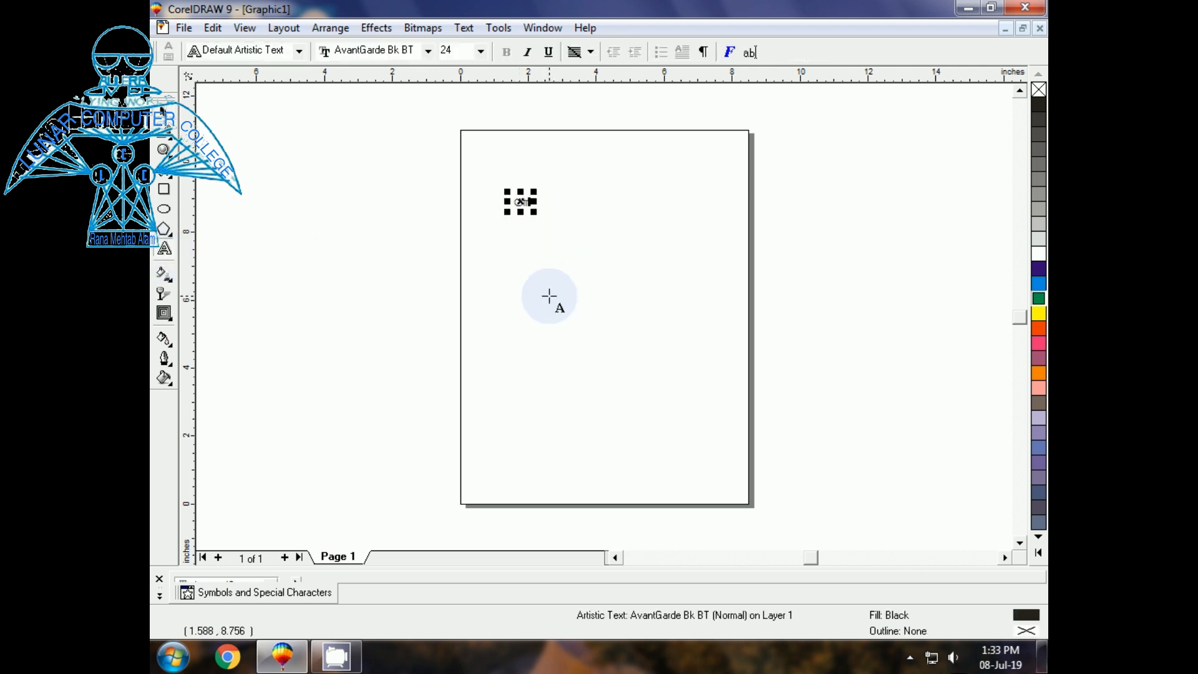
text(+)
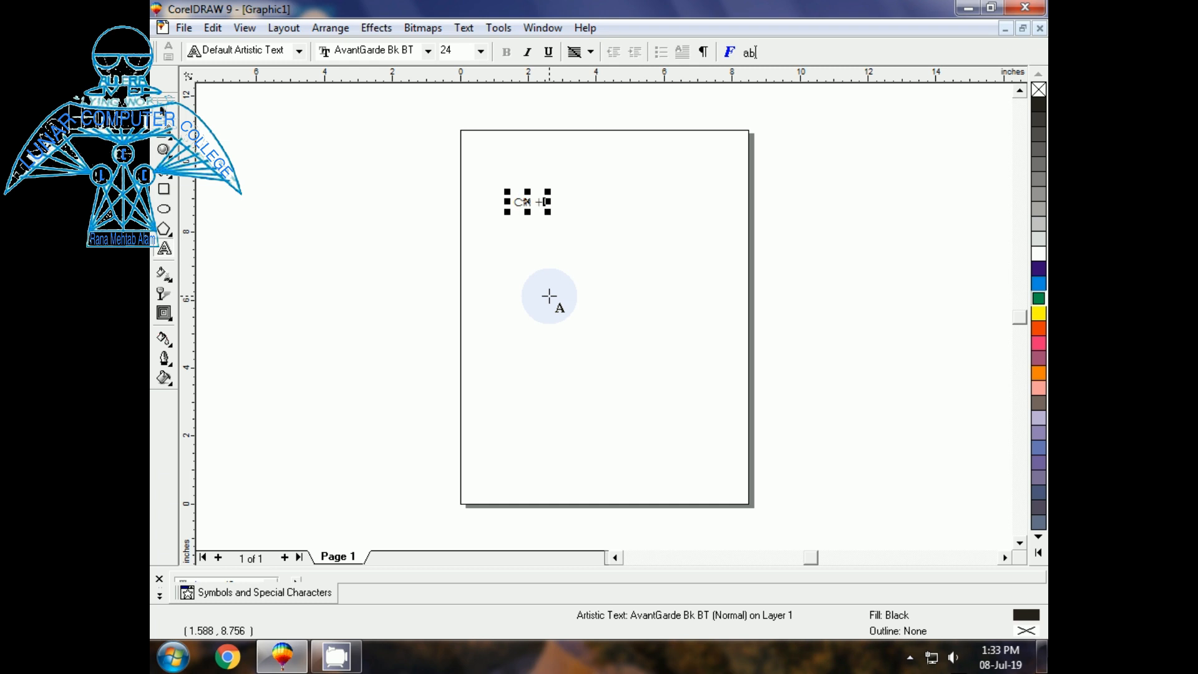
text( F11)
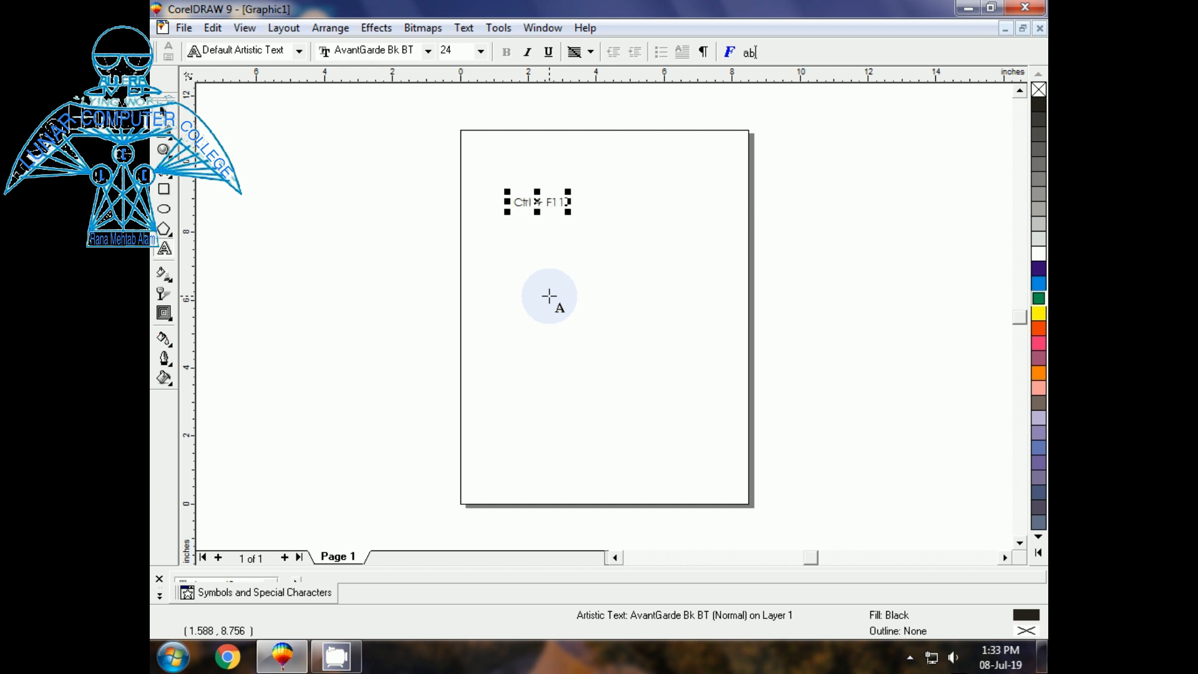
- Enlarge the "Ctrl + F11" text to about 61.5 pt and deselect it
drag(568, 211, 643, 260)
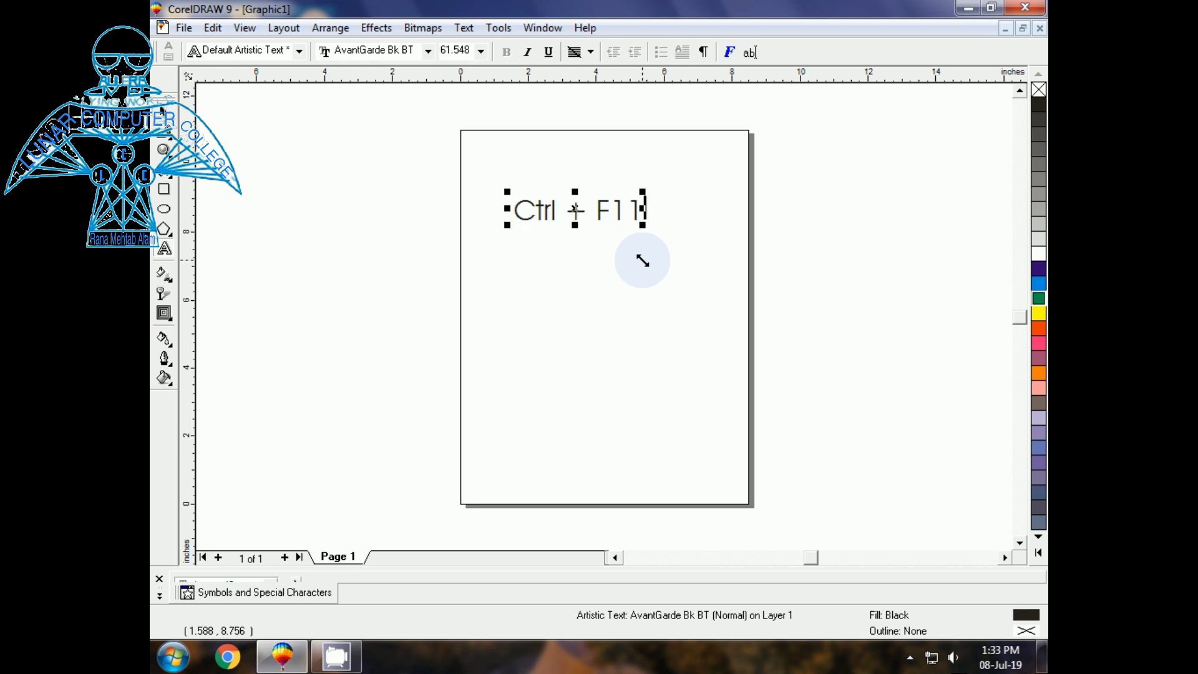
click(163, 111)
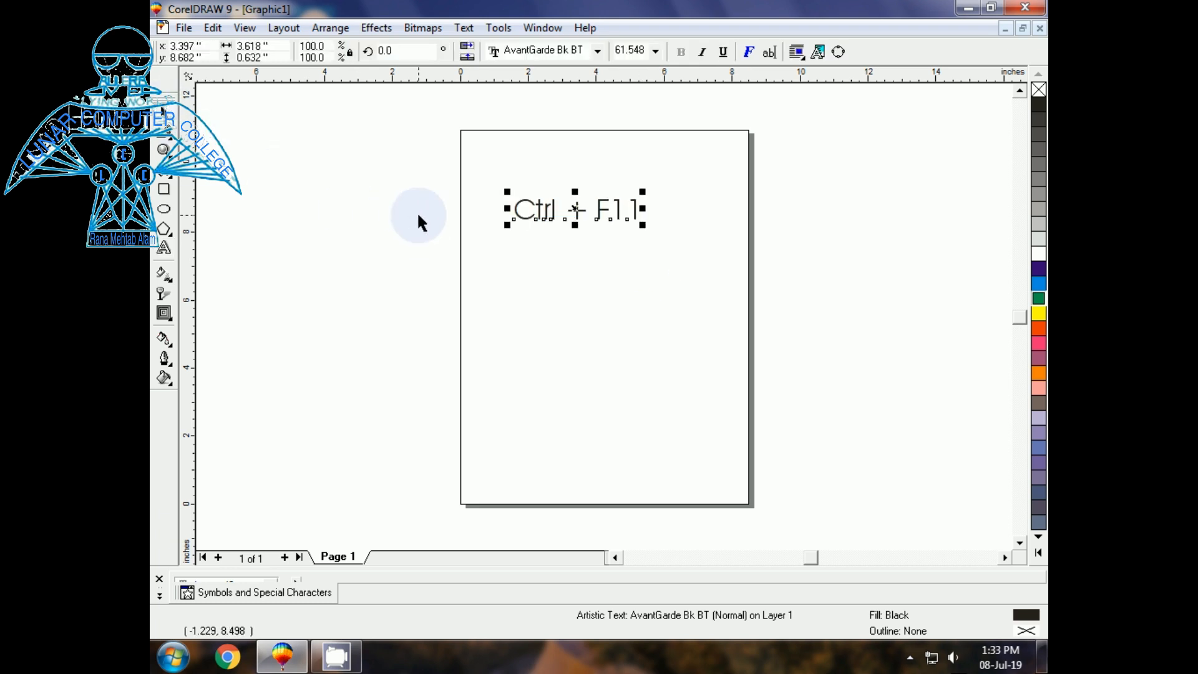
click(402, 220)
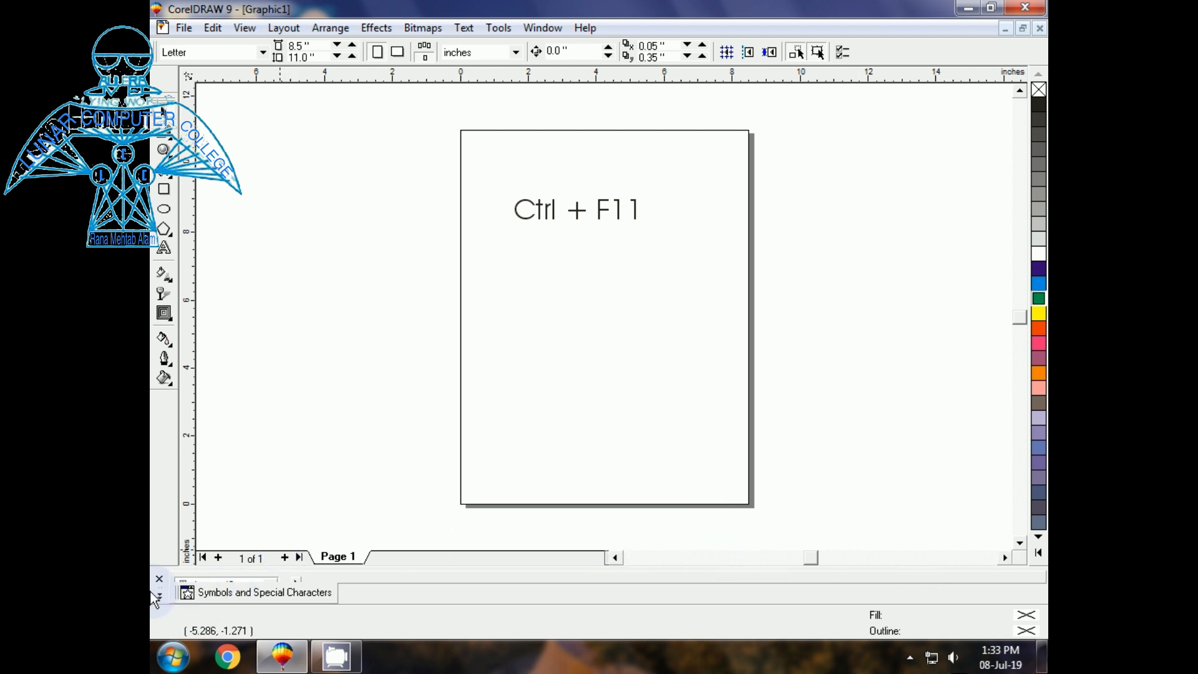
- Float the Symbols and Special Characters docker beside the page and display the lpstencil2 symbol set
drag(354, 595, 853, 505)
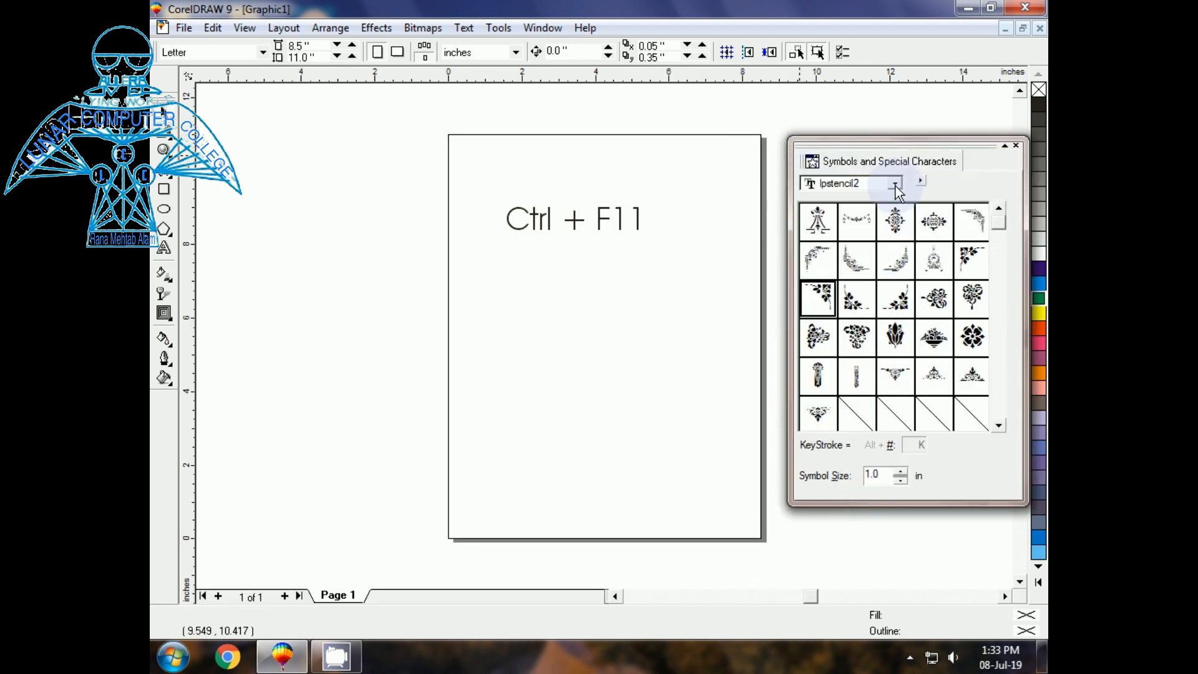
click(896, 185)
scroll(908, 199, up, 3)
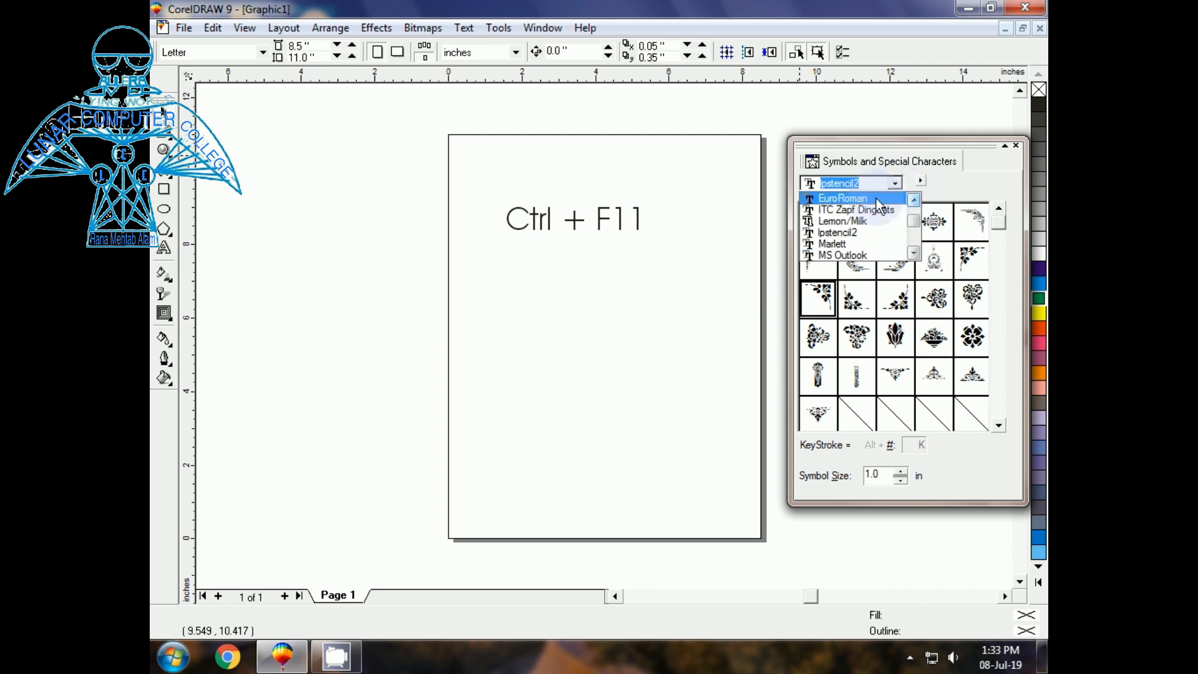
click(860, 206)
scroll(861, 212, down, 9)
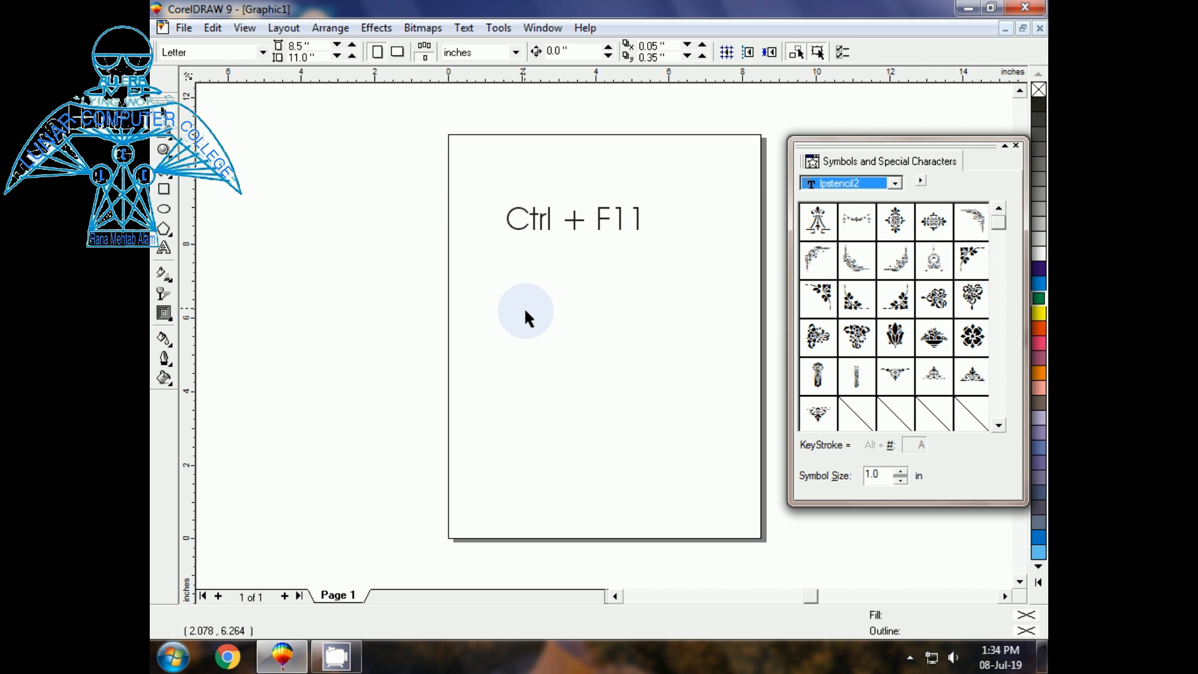
- Place the corner rose ornament on the page at about x 6.3, y 6.36 inches and select it
drag(817, 298, 680, 305)
click(670, 367)
drag(649, 263, 735, 378)
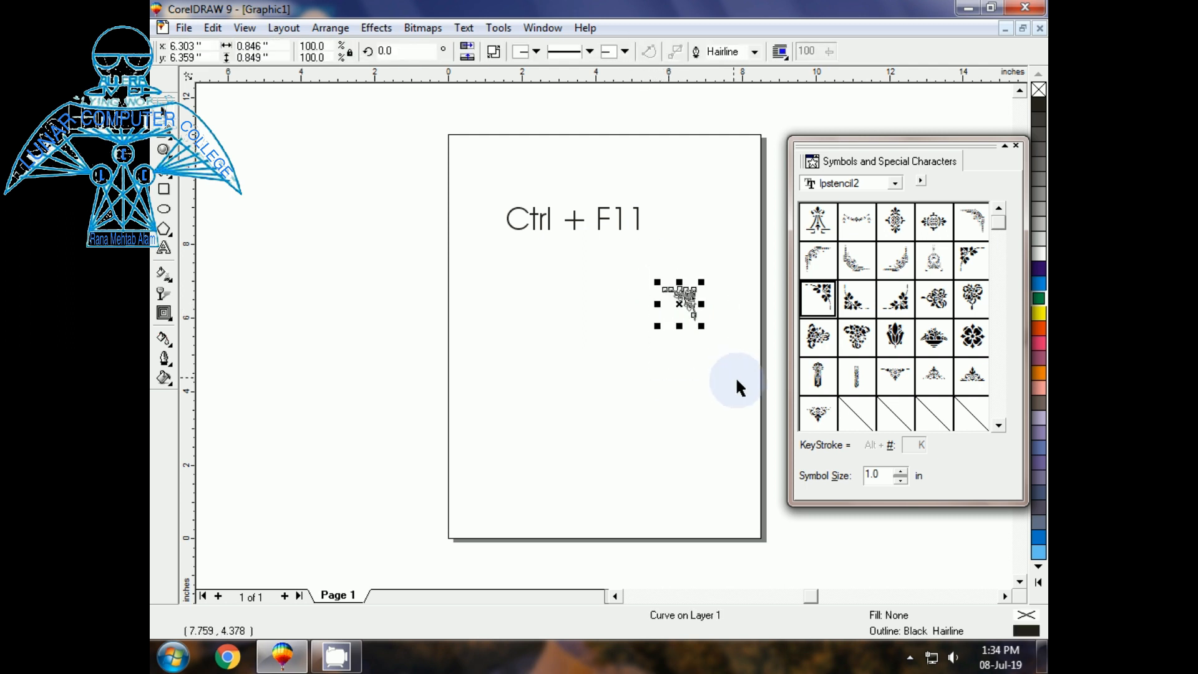
- Examine the rose ornament's outline up close, including a single leaf edge at high magnification
key(shift+F2)
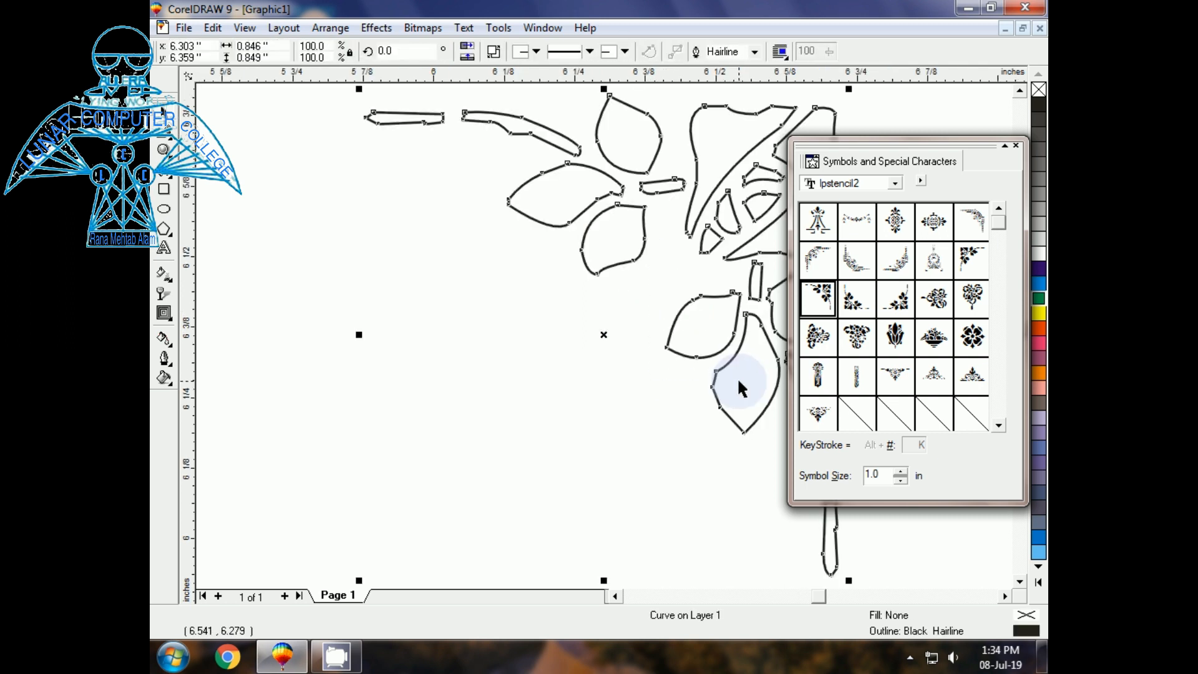
key(F2)
drag(532, 201, 568, 332)
key(F2)
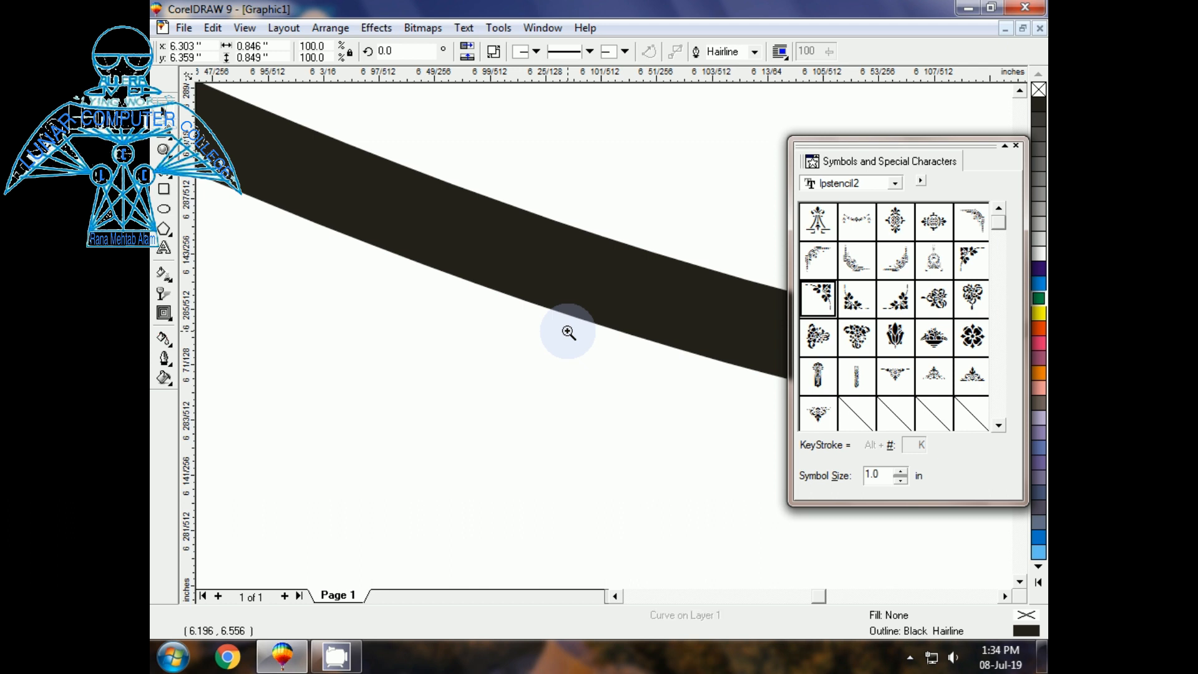
right_click(568, 332)
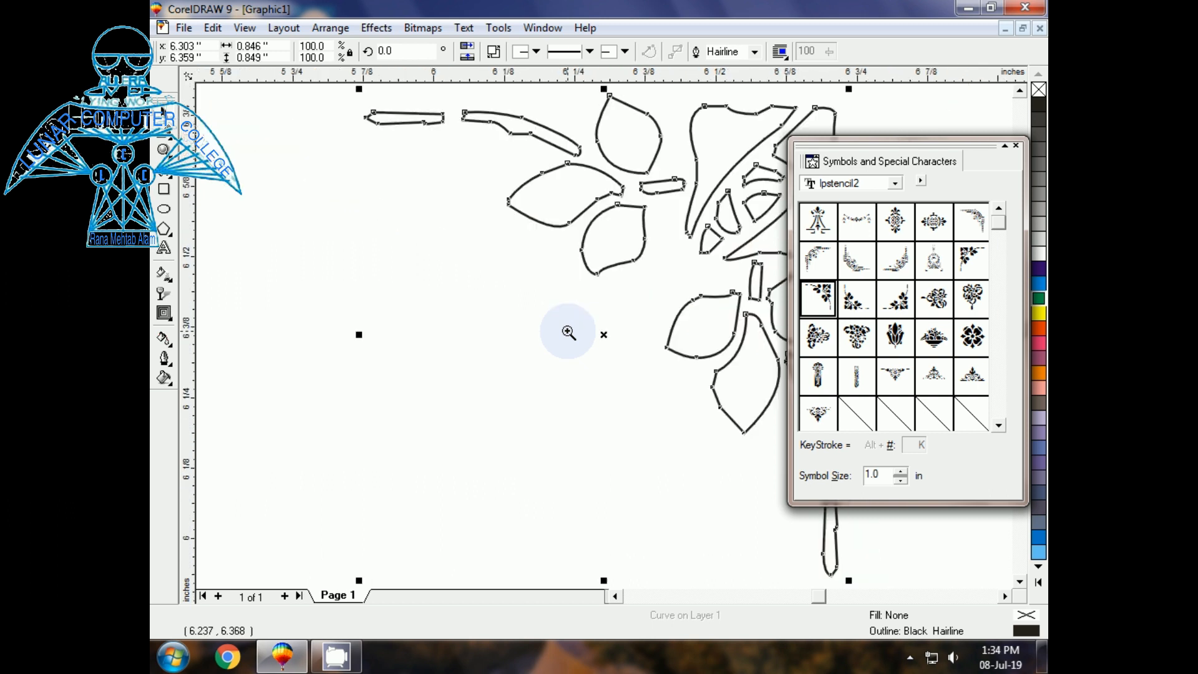
right_click(568, 333)
right_click(568, 332)
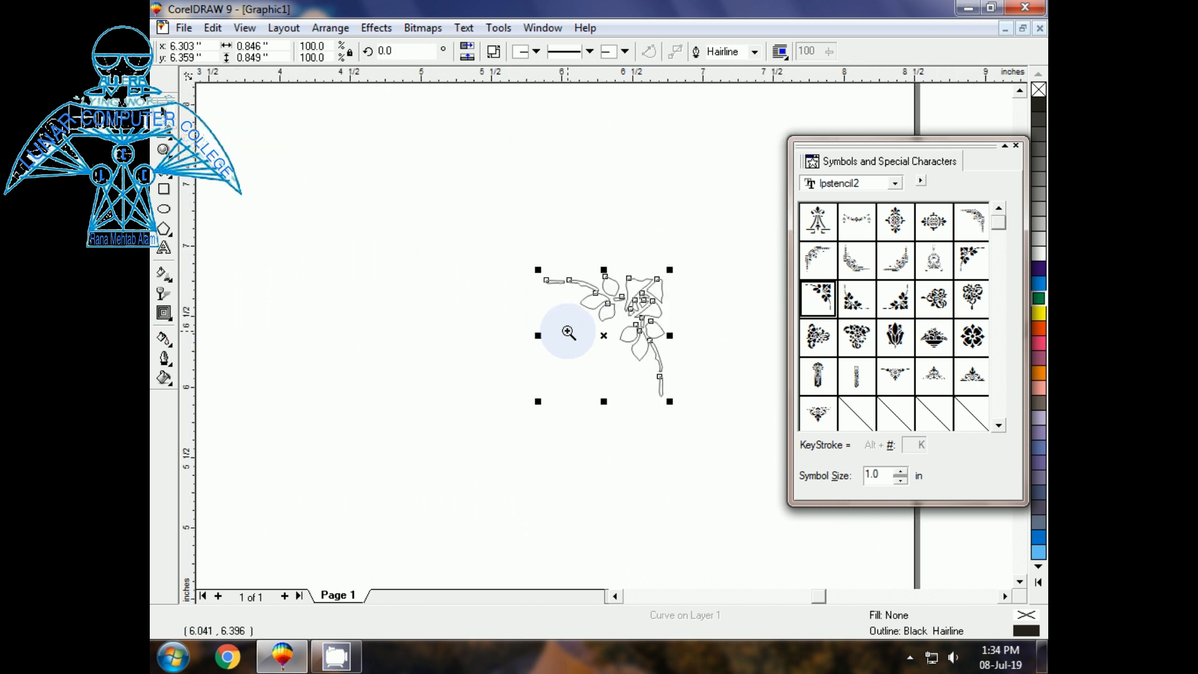
click(555, 367)
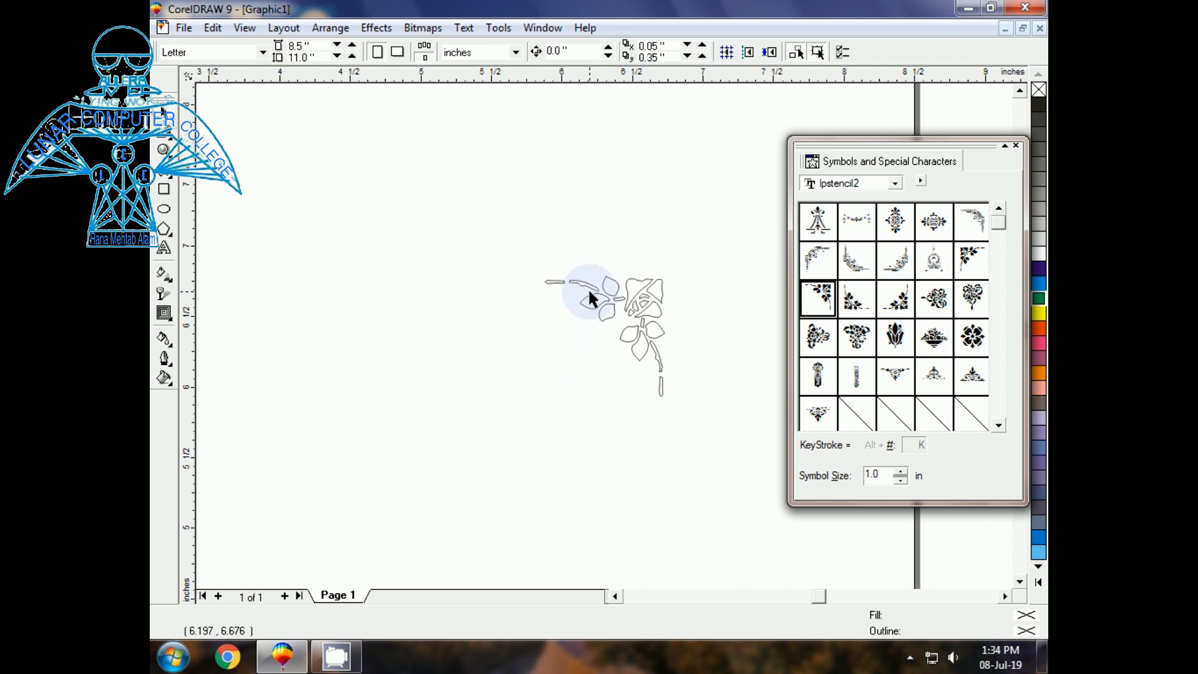
- Move the rose ornament into the page's top-right corner, centred at about x 7.83, y 10.37 inches
key(shift+F4)
drag(679, 303, 741, 156)
click(694, 142)
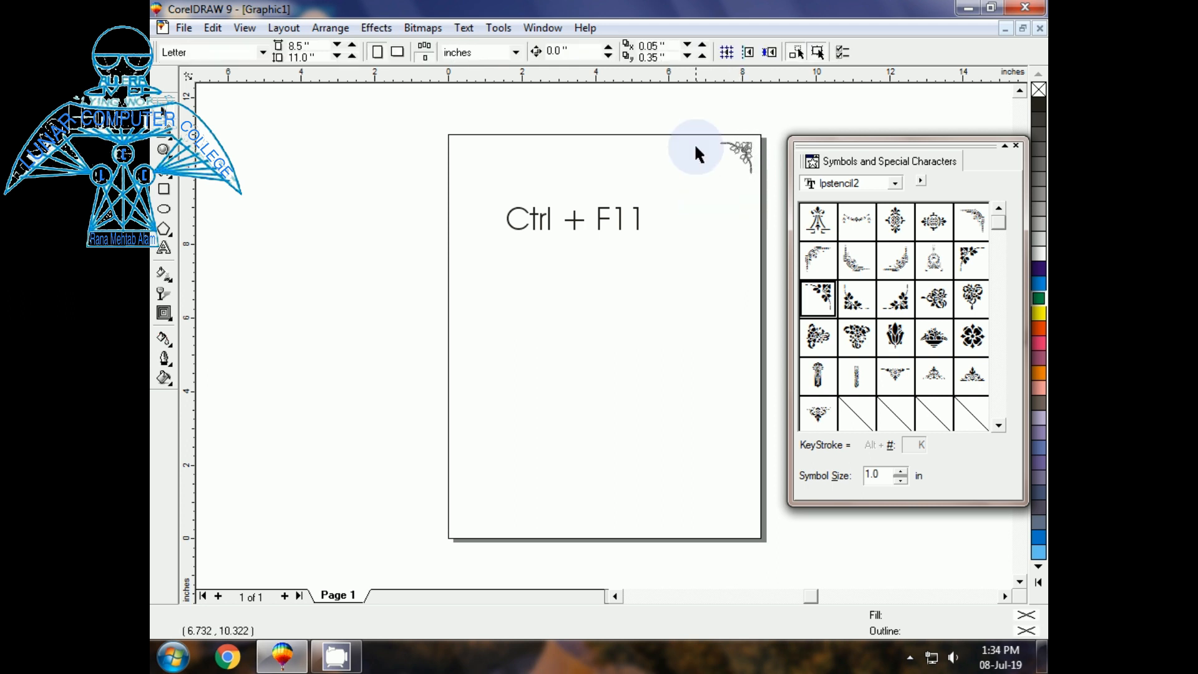
- Shift the rose ornament slightly closer to the page corner, centring it at about x 7.99, y 10.42 inches
key(Tab)
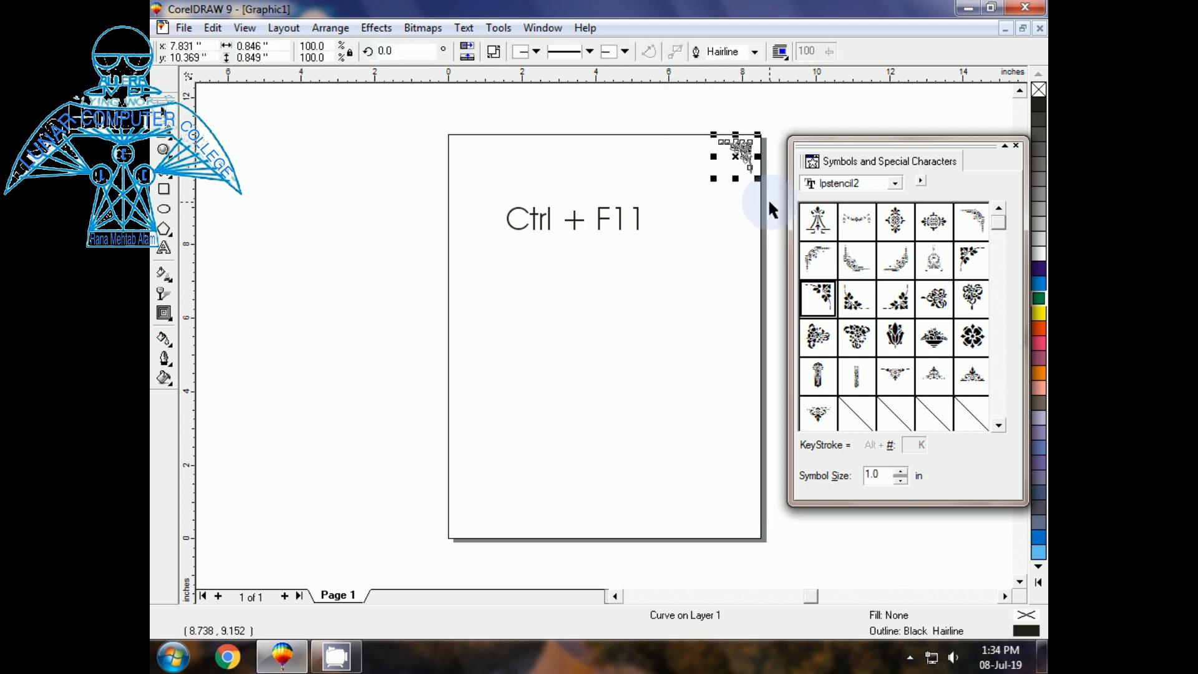
key(shift+F2)
key(F3)
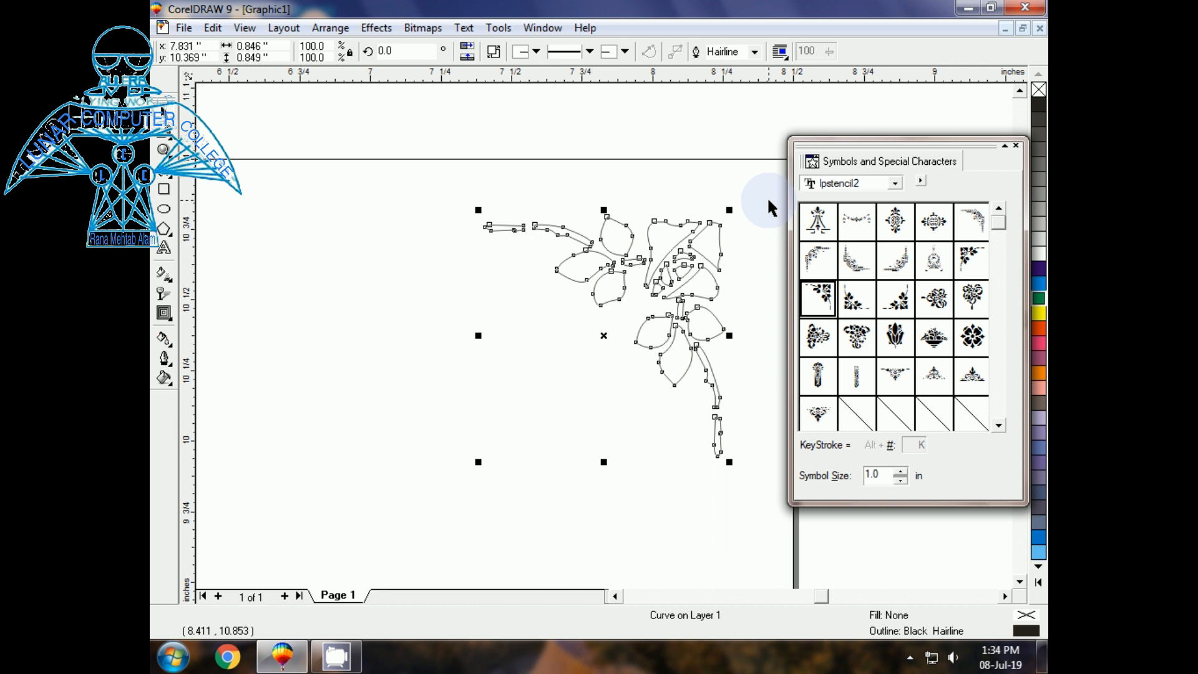
click(589, 160)
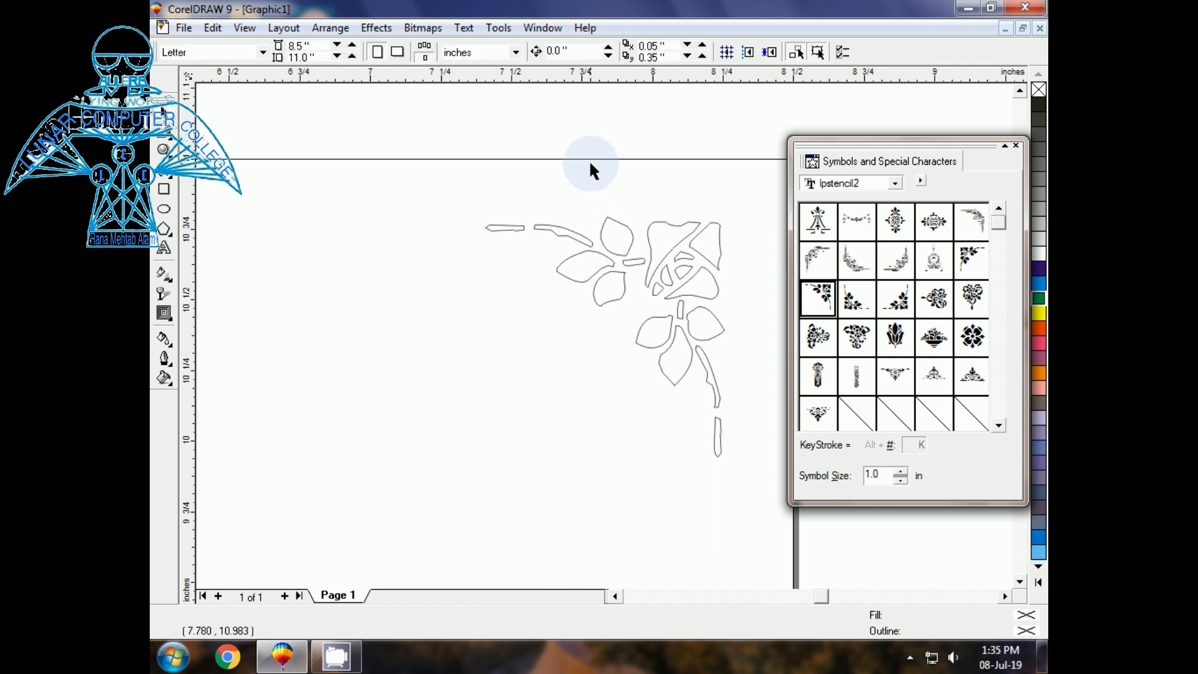
key(F3)
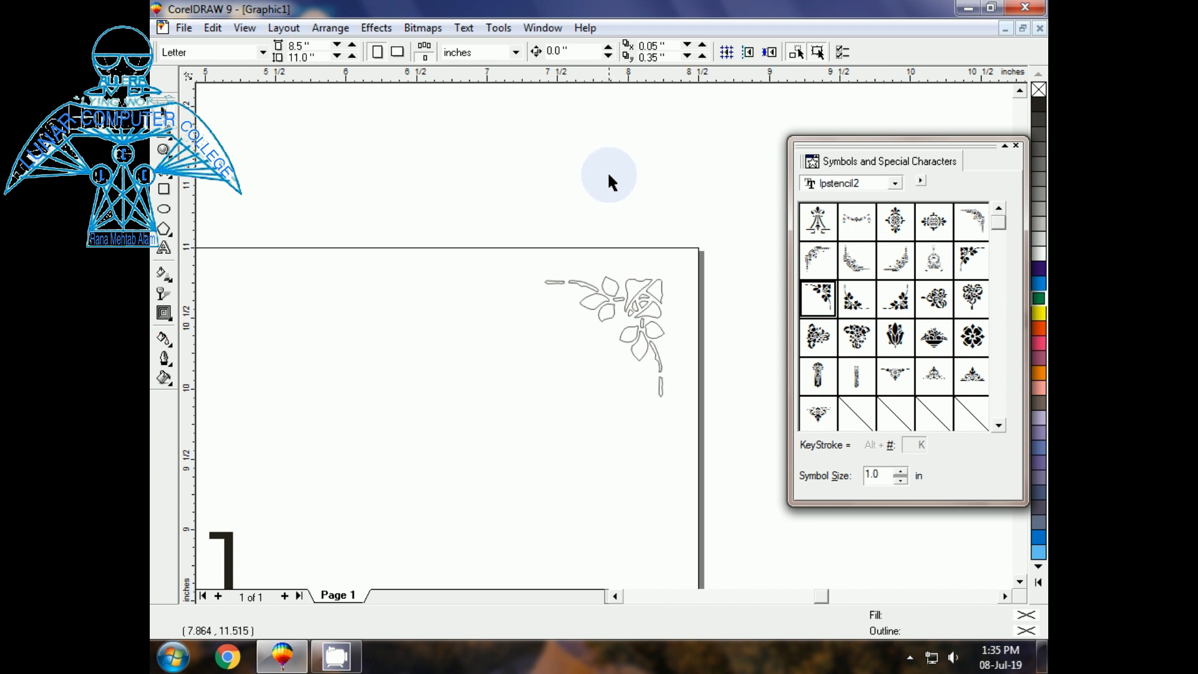
click(641, 323)
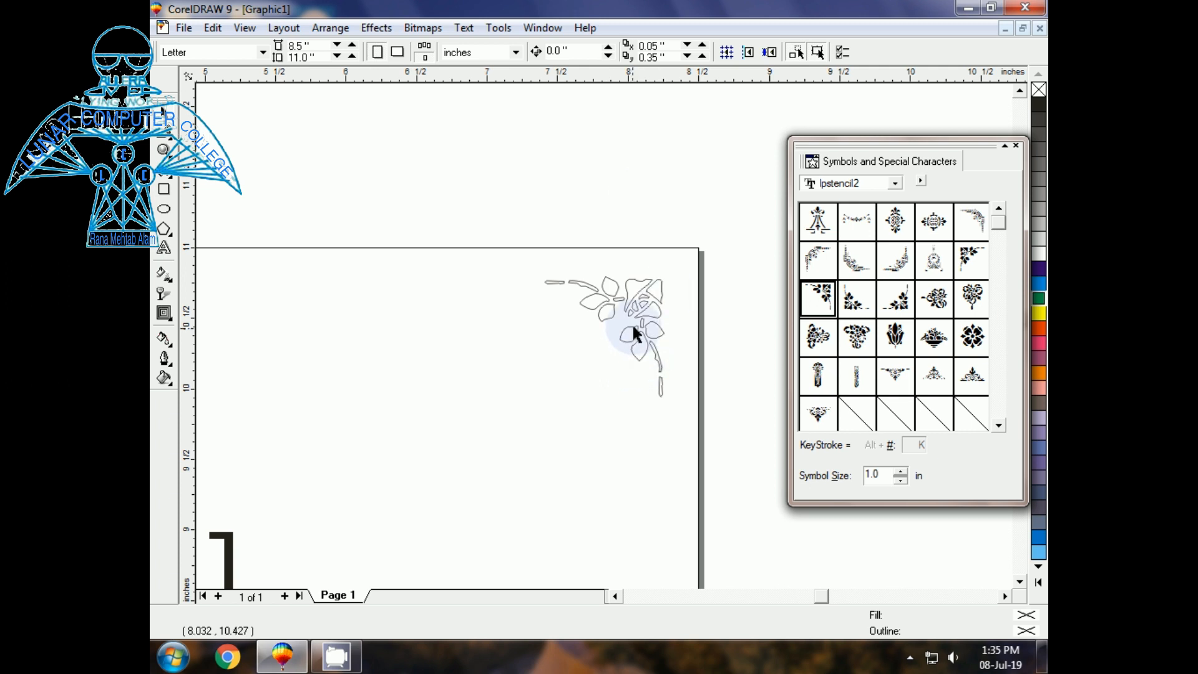
drag(604, 335, 626, 329)
click(226, 447)
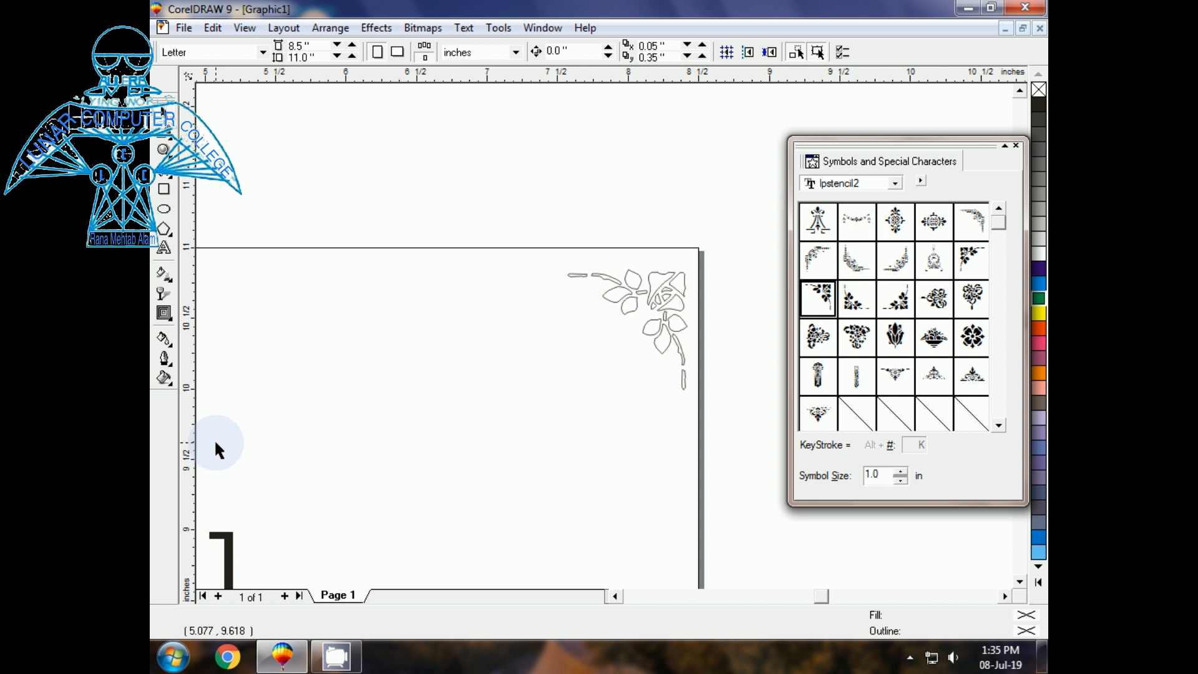
- Add one horizontal and one vertical guideline and centre both on the page
key(F3)
key(F3)
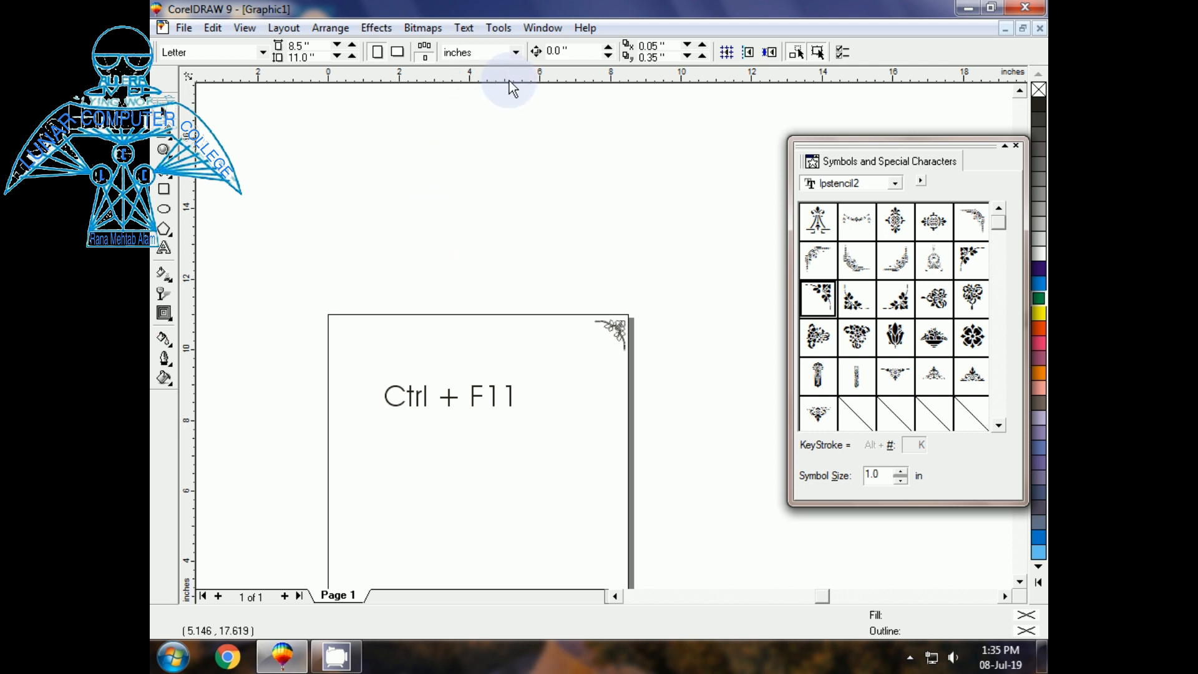
drag(514, 82, 514, 163)
key(p)
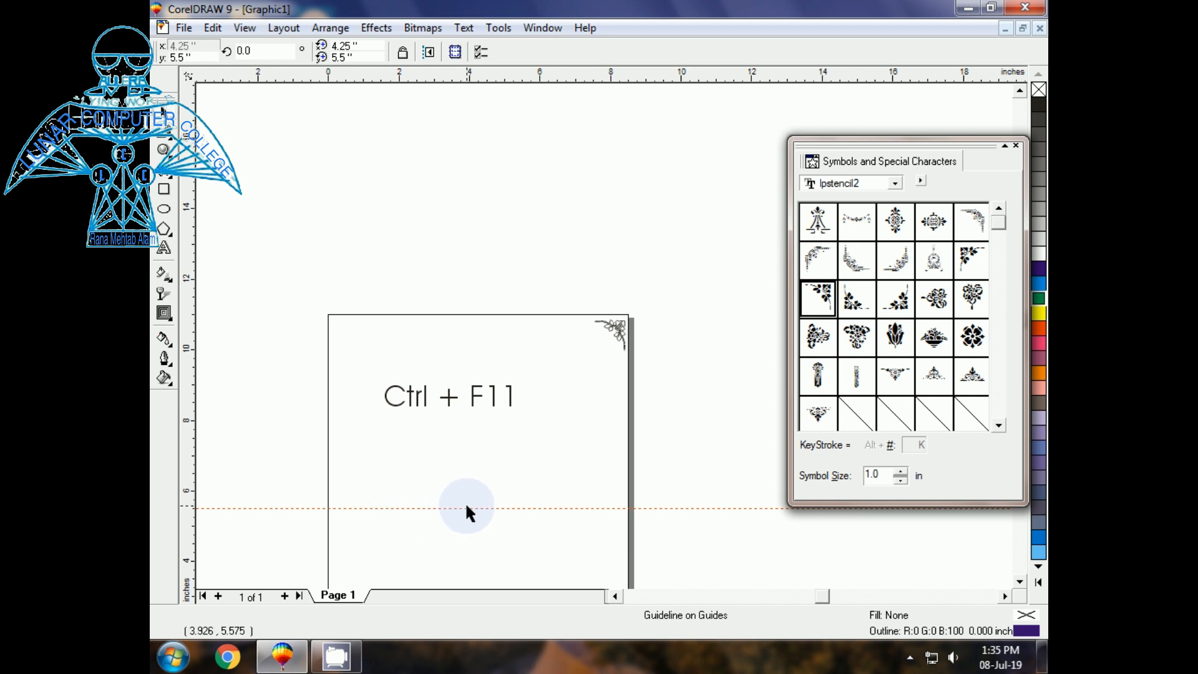
drag(192, 465, 263, 477)
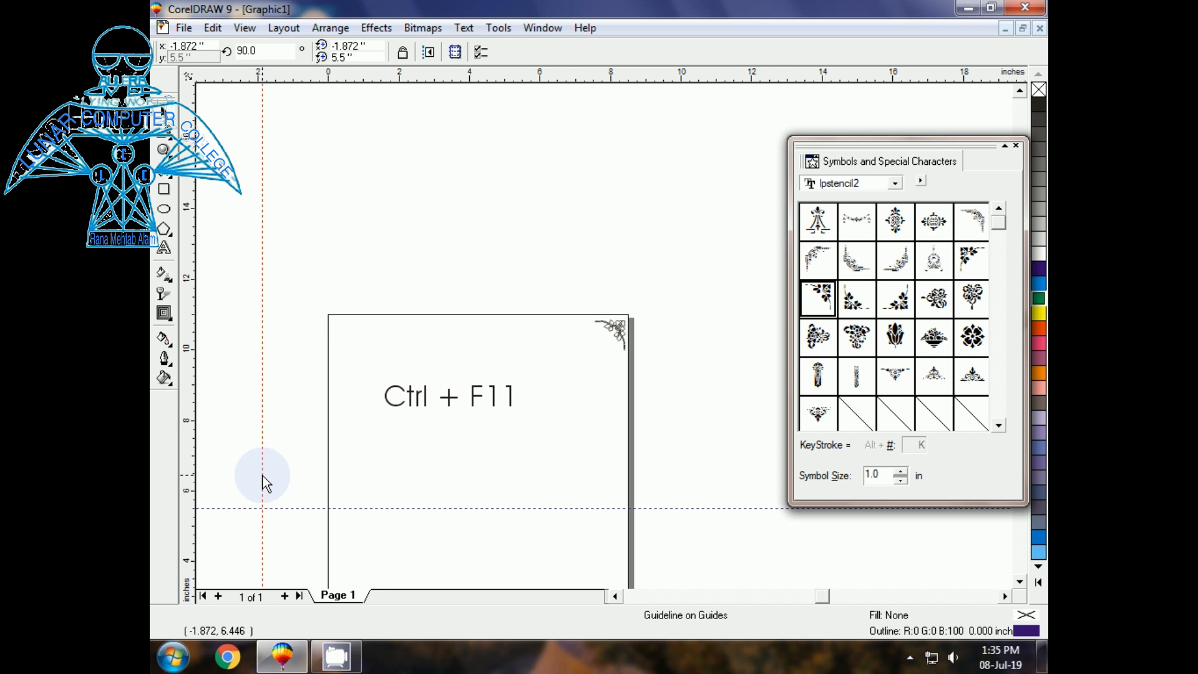
key(p)
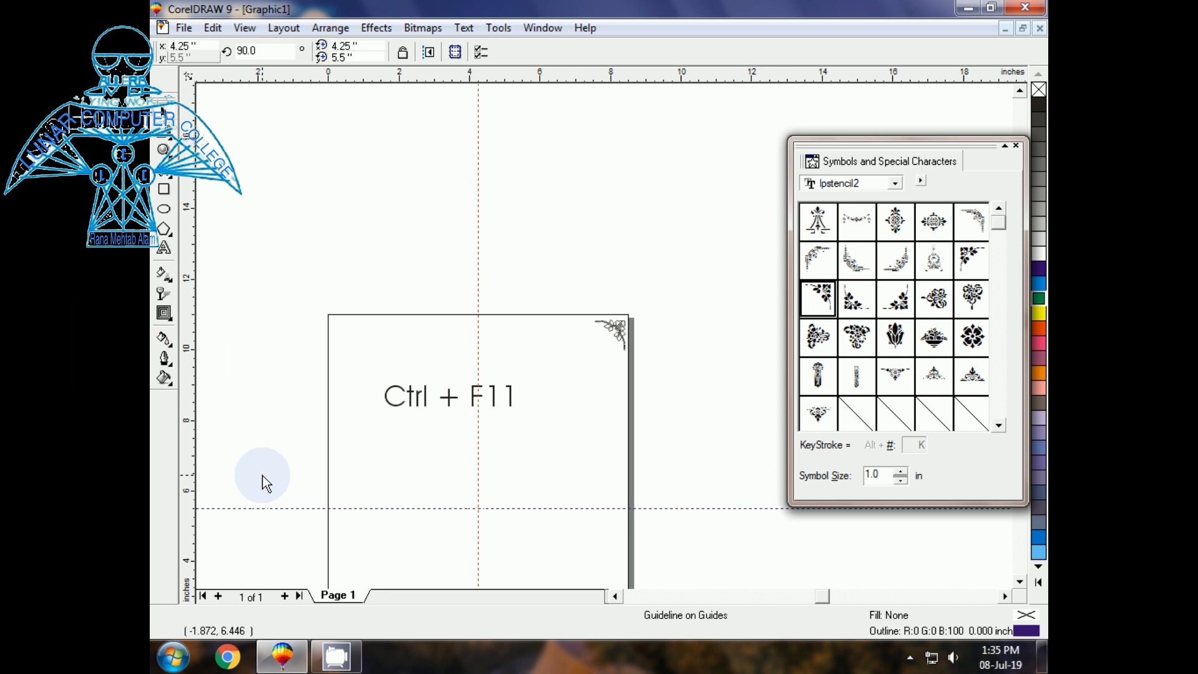
- Add the artistic text "P" below "Ctrl + F11" and enlarge it to about 130 pt
click(164, 249)
click(391, 447)
text(K)
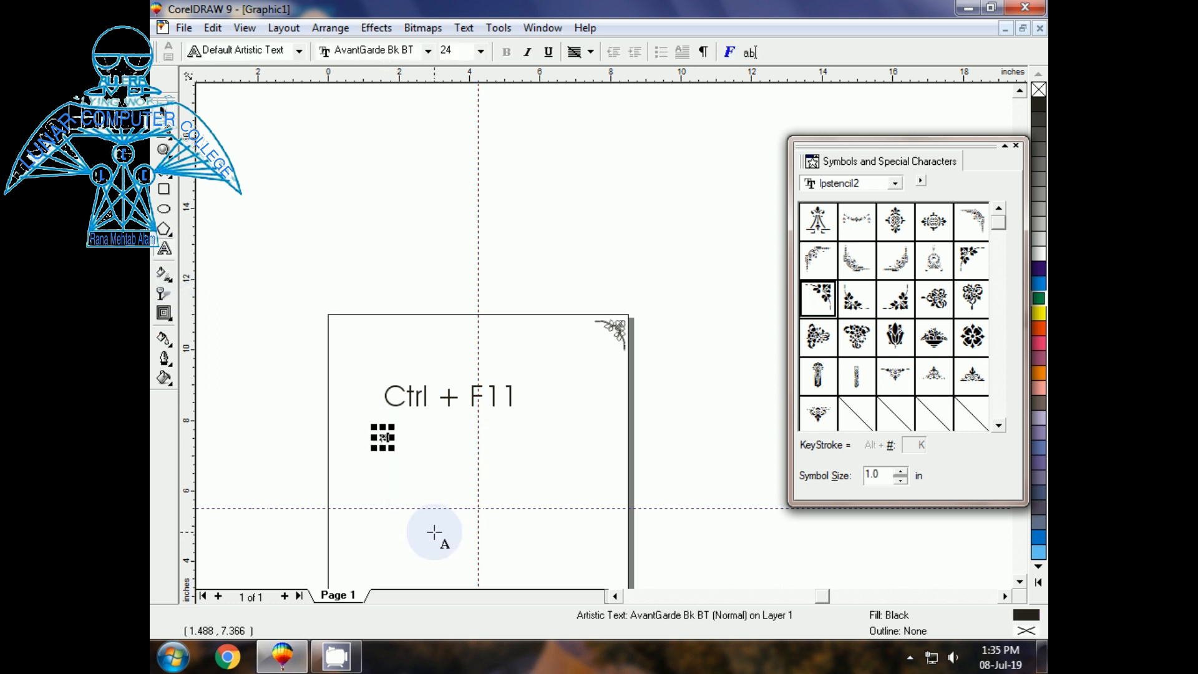
mouse_move(392, 444)
mouse_down()
mouse_move(428, 481)
mouse_move(417, 485)
mouse_move(402, 444)
mouse_up()
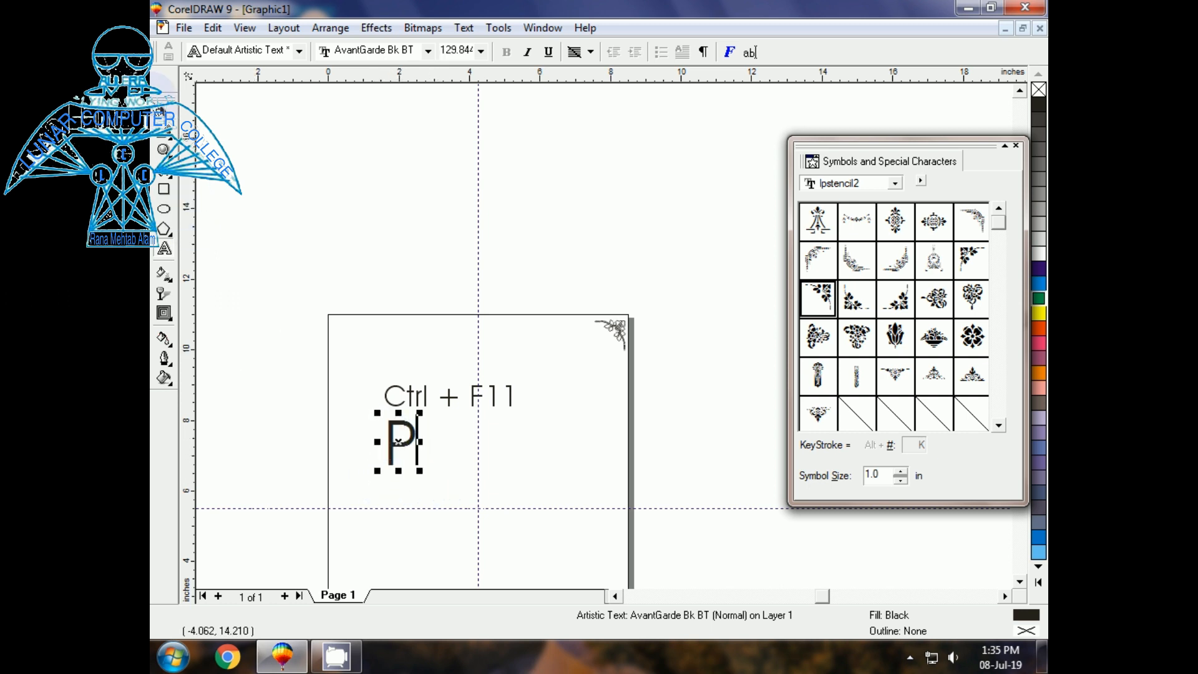
click(476, 310)
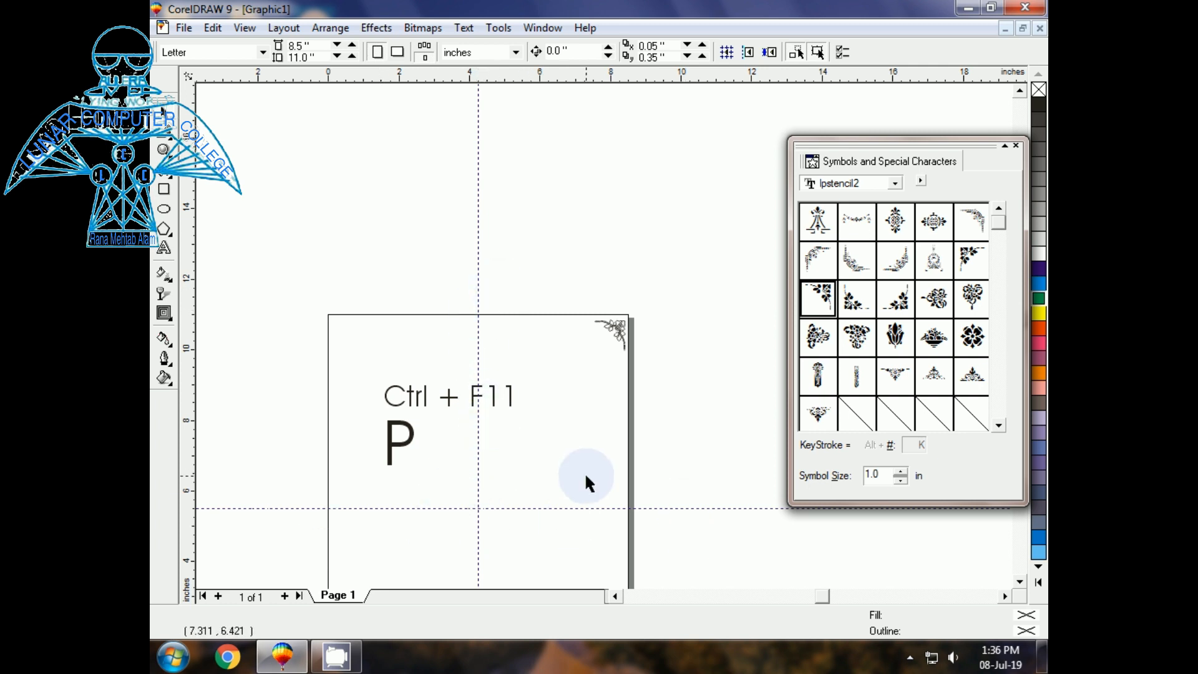
- Add the artistic text "Shift + 2" below the "P" and enlarge it to about 56 pt
drag(578, 296, 668, 403)
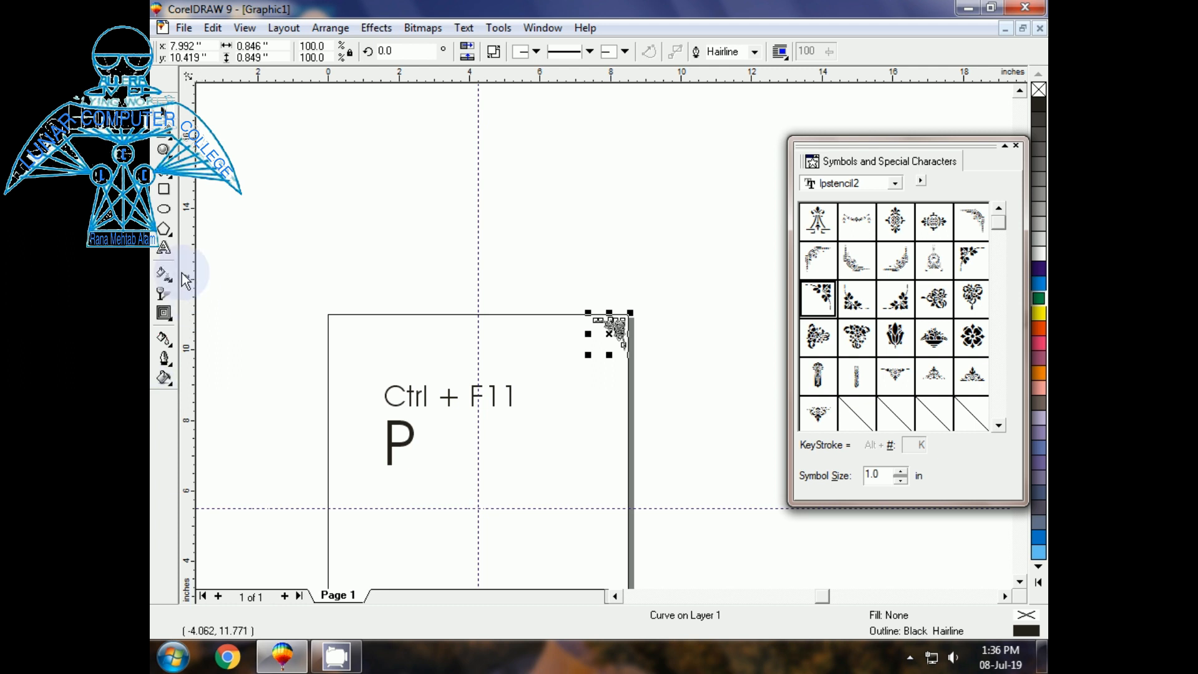
click(165, 249)
click(374, 490)
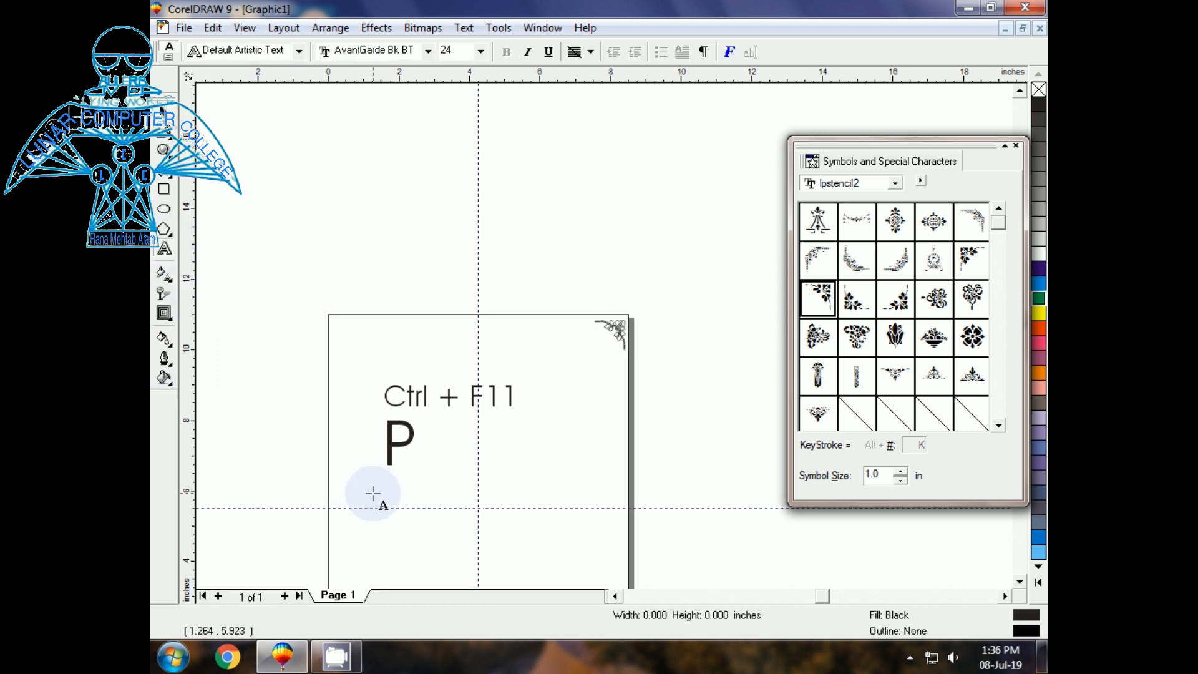
text(sh)
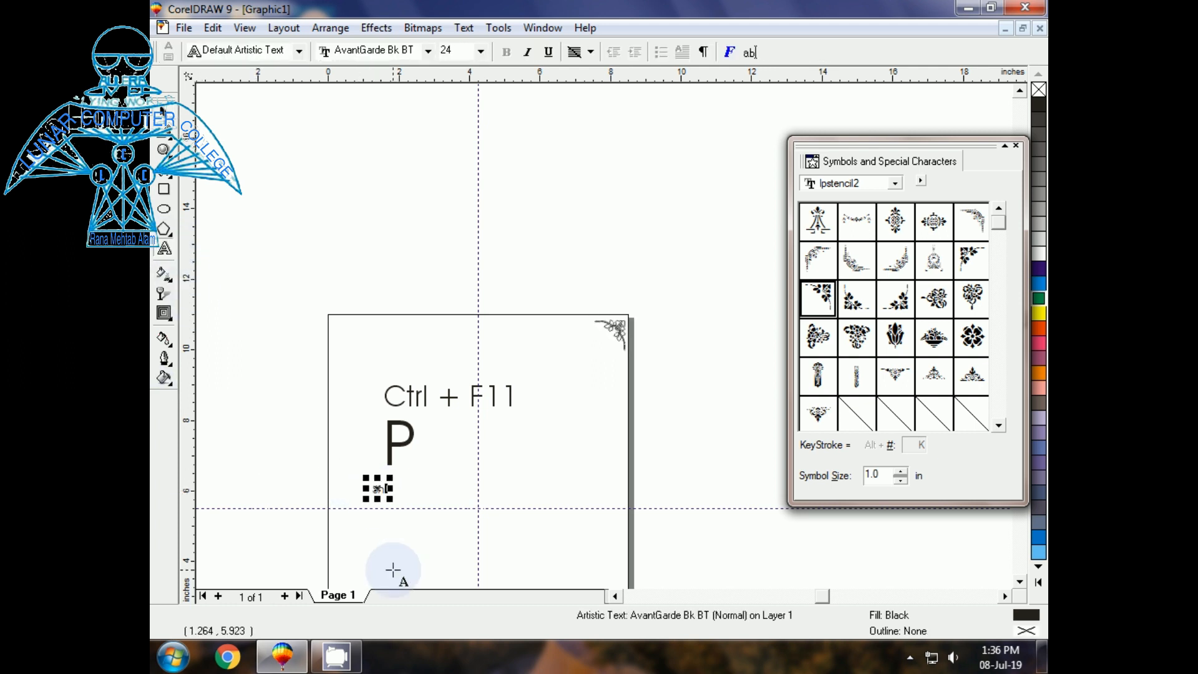
text(ift + 0 2)
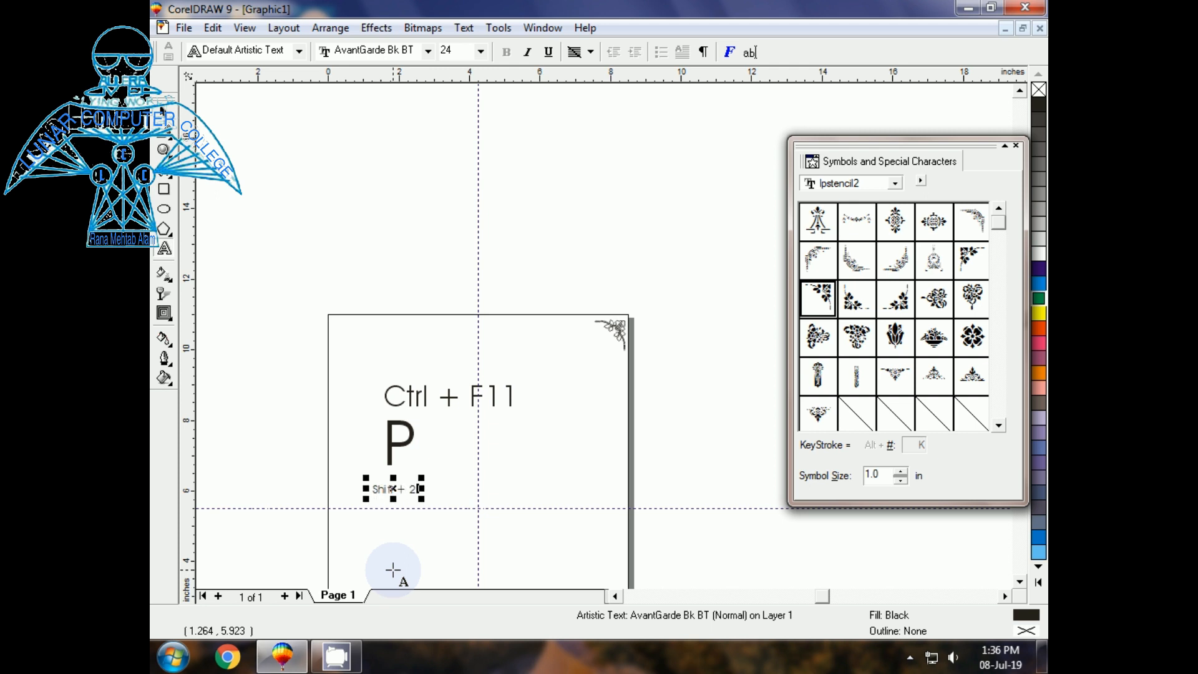
drag(421, 499, 462, 497)
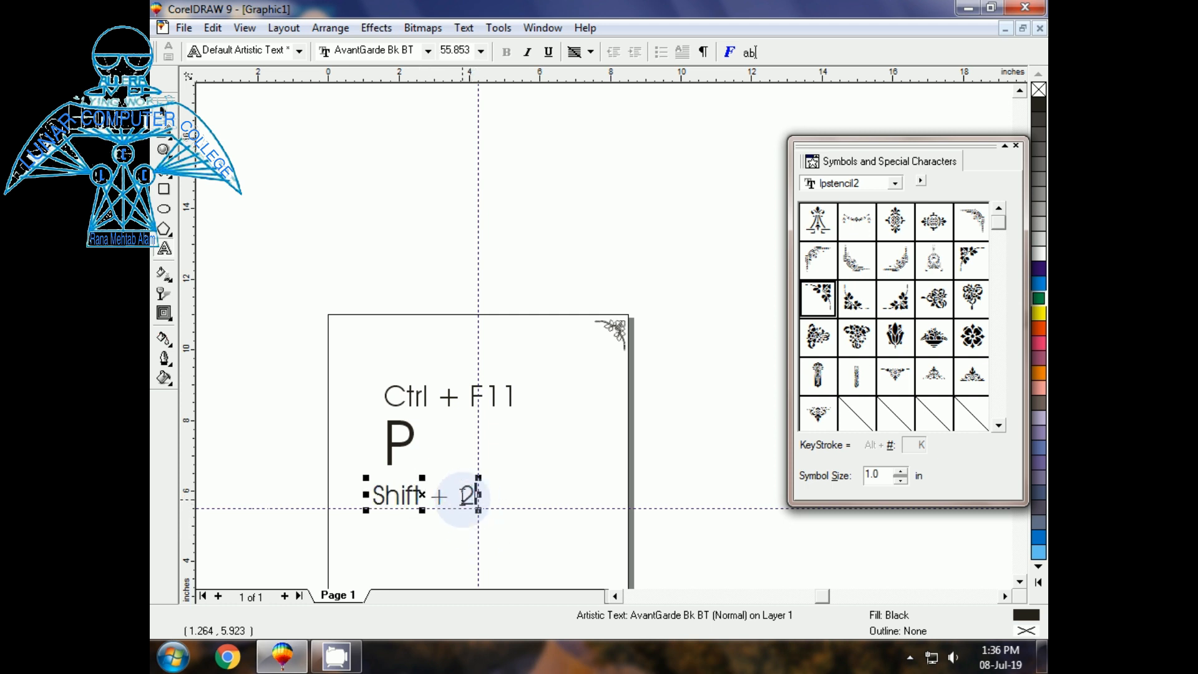
- Extend the "Shift + 2" text with "Zoom to" and a second line reading "selected"
text(Z)
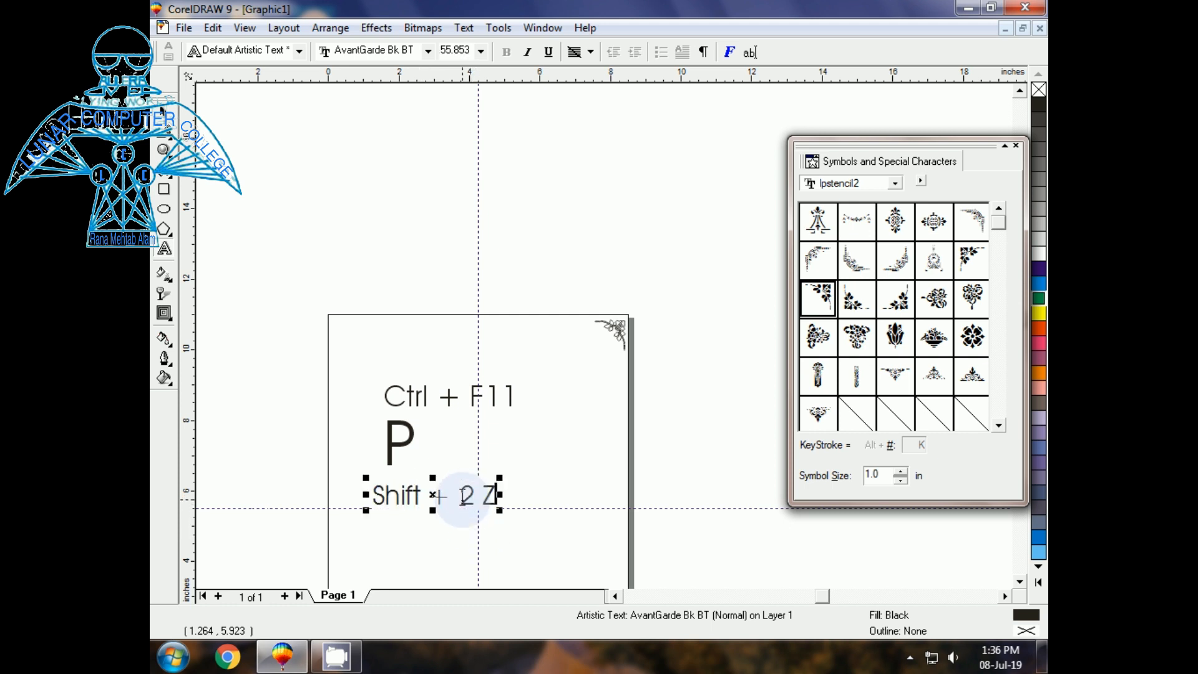
text(oom to)
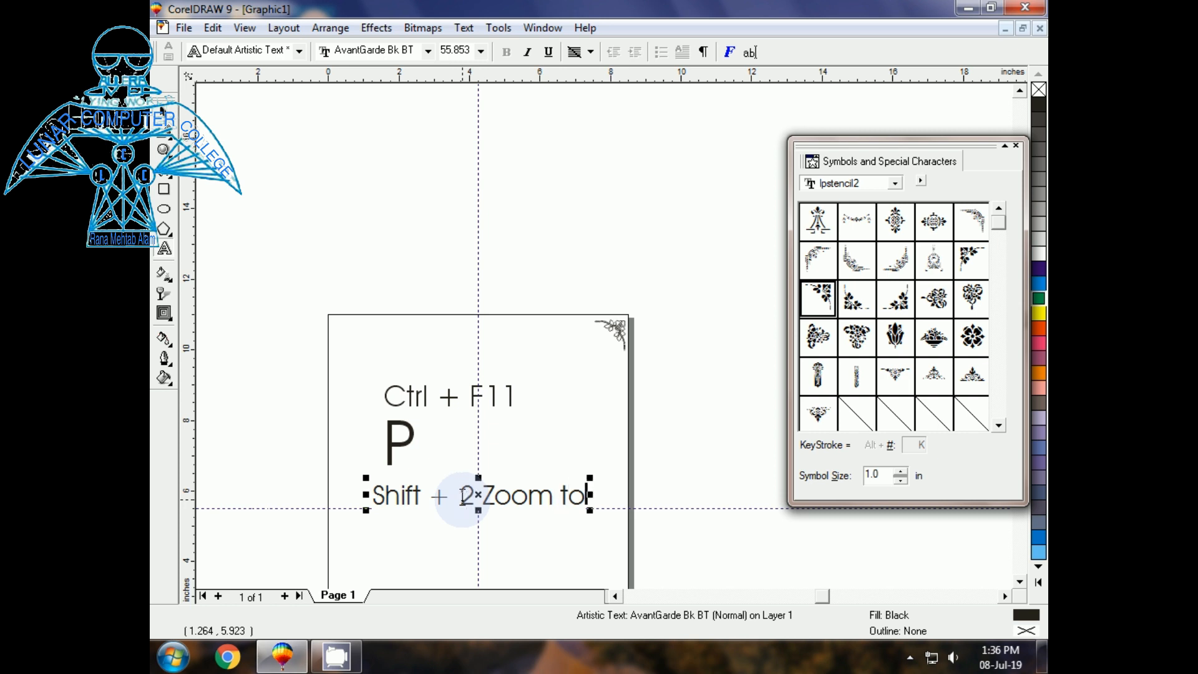
key(Return)
text(sele)
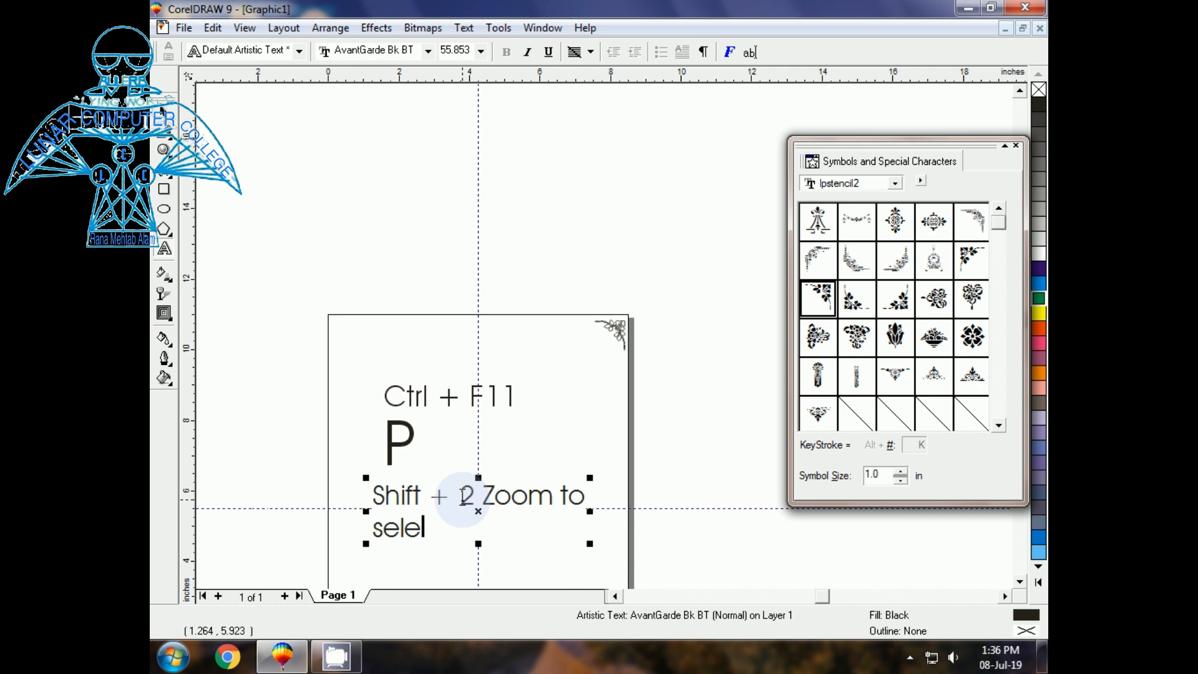
text(cted)
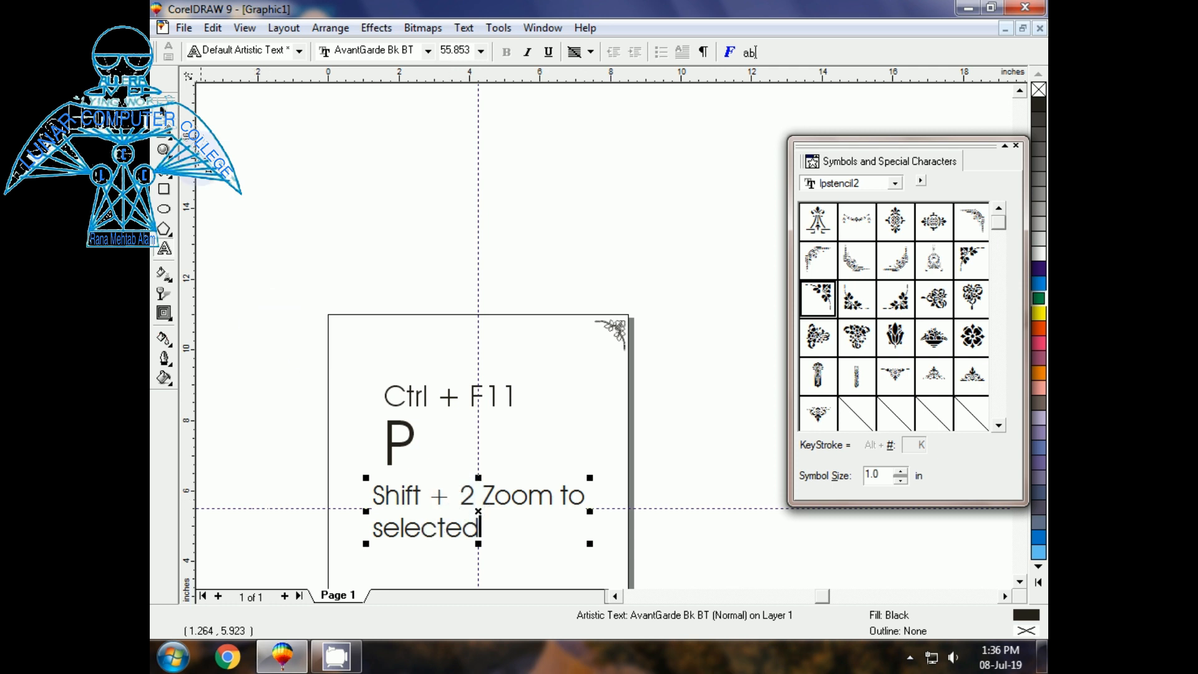
click(164, 87)
click(473, 283)
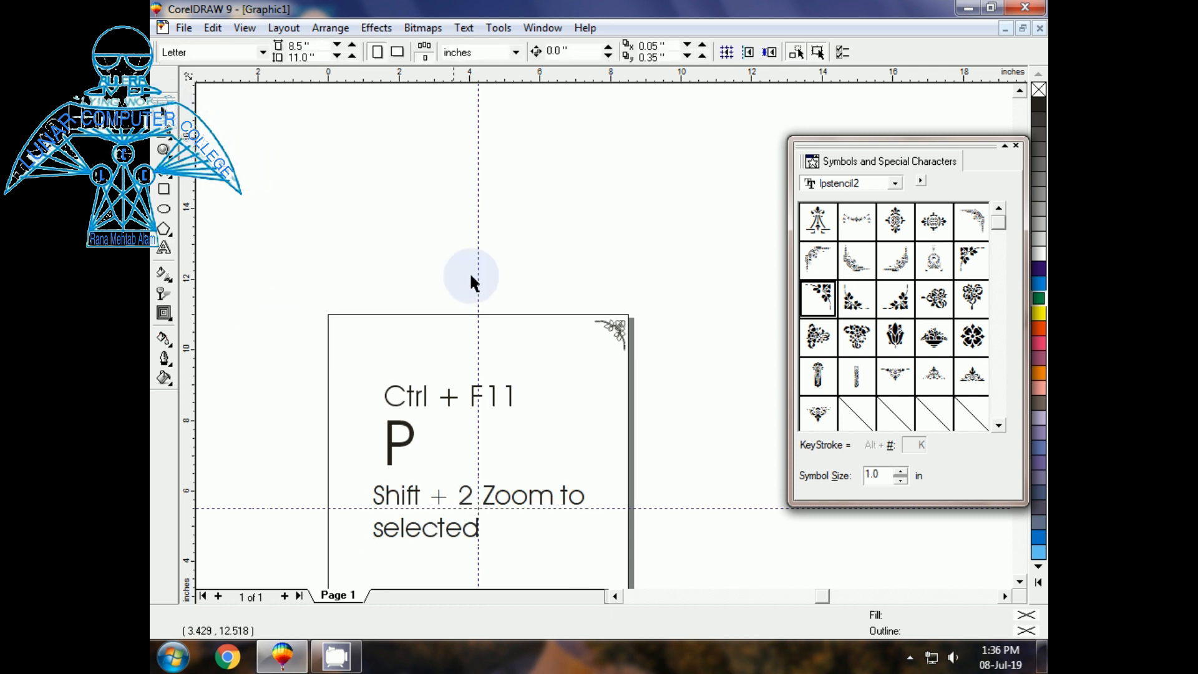
- Insert "F" before the 2 in the zoom note so its shortcut reads "Shift + F2"
click(608, 324)
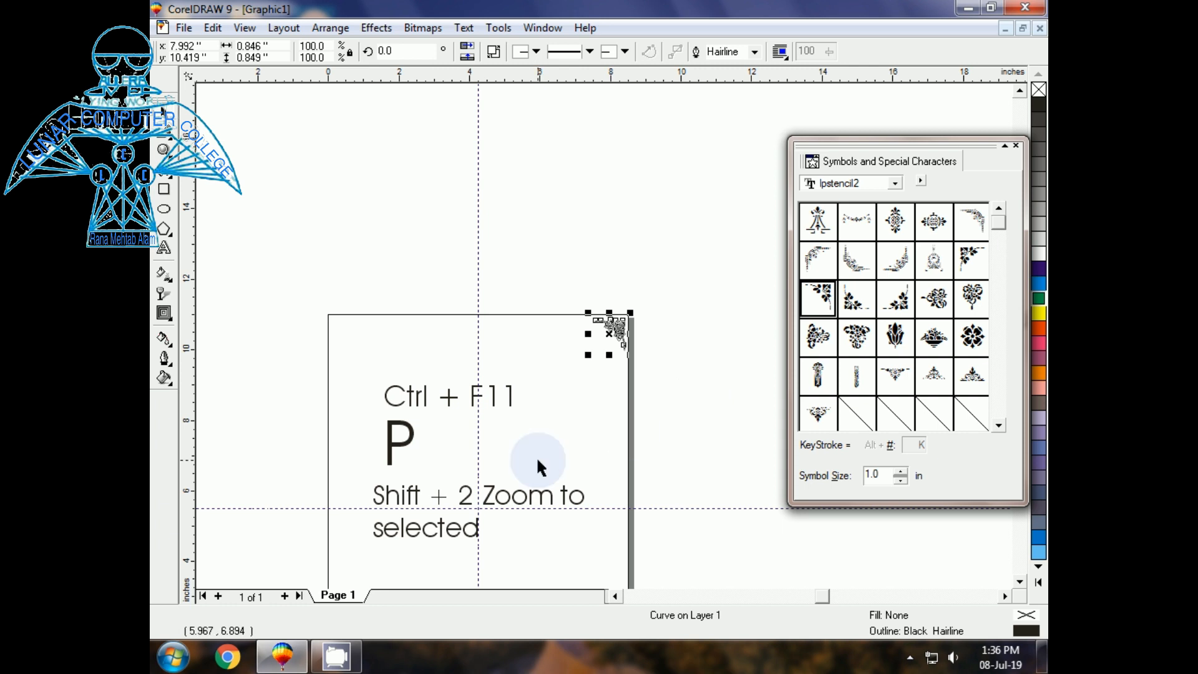
click(467, 500)
click(467, 507)
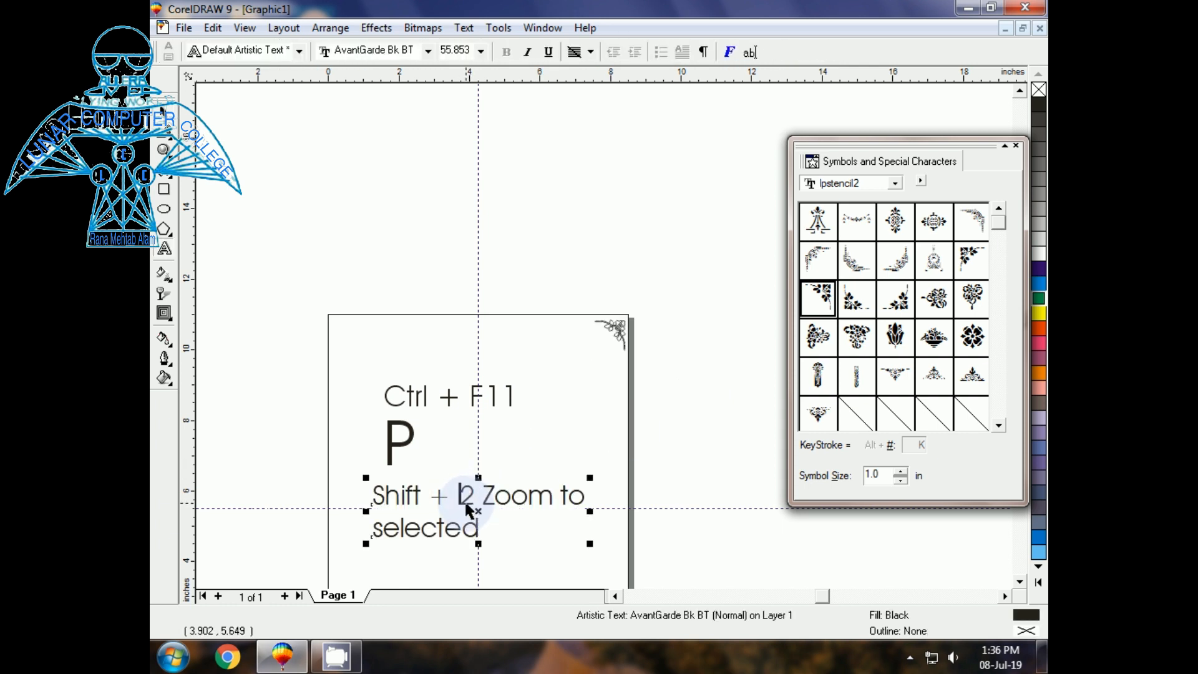
text(F)
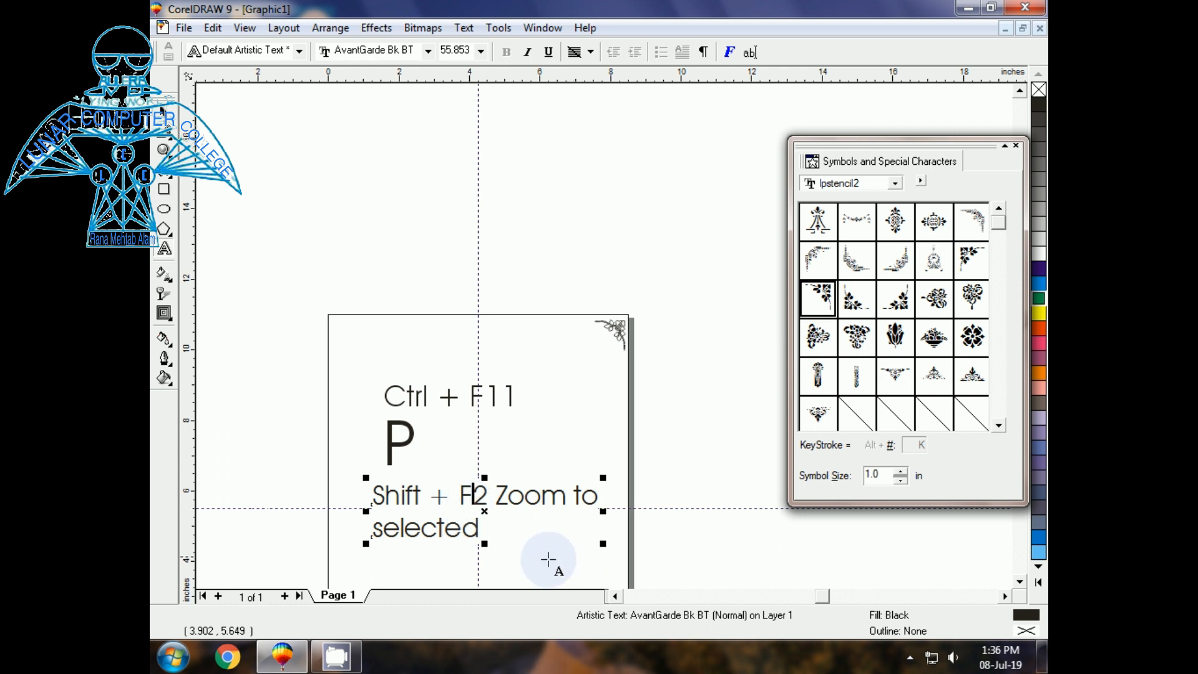
click(163, 112)
click(541, 560)
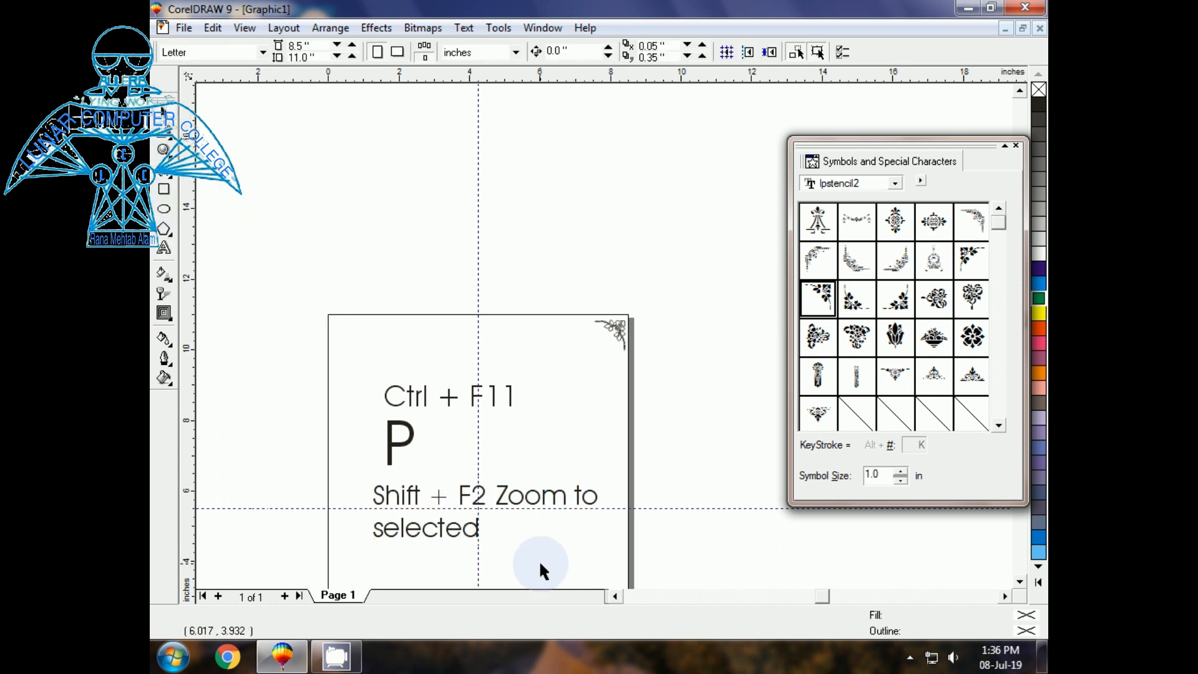
- Zoom to the selected rose ornament, deselect it, and zoom back out until the text notes are in view
drag(621, 337, 623, 339)
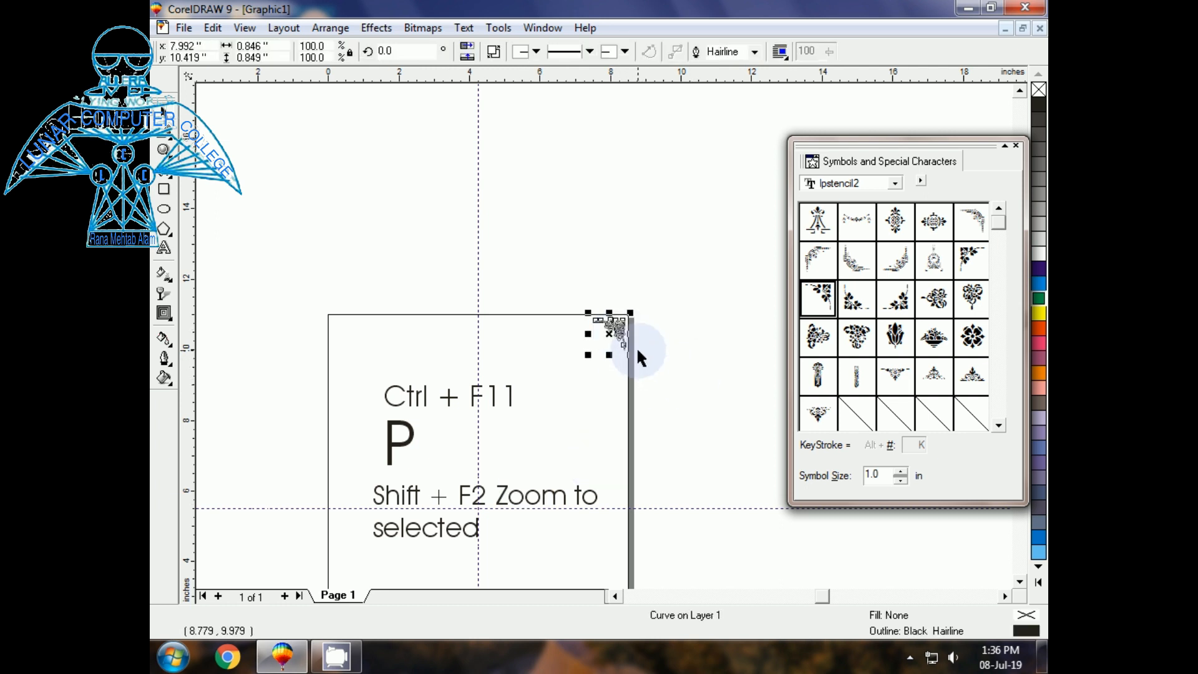
key(shift+F2)
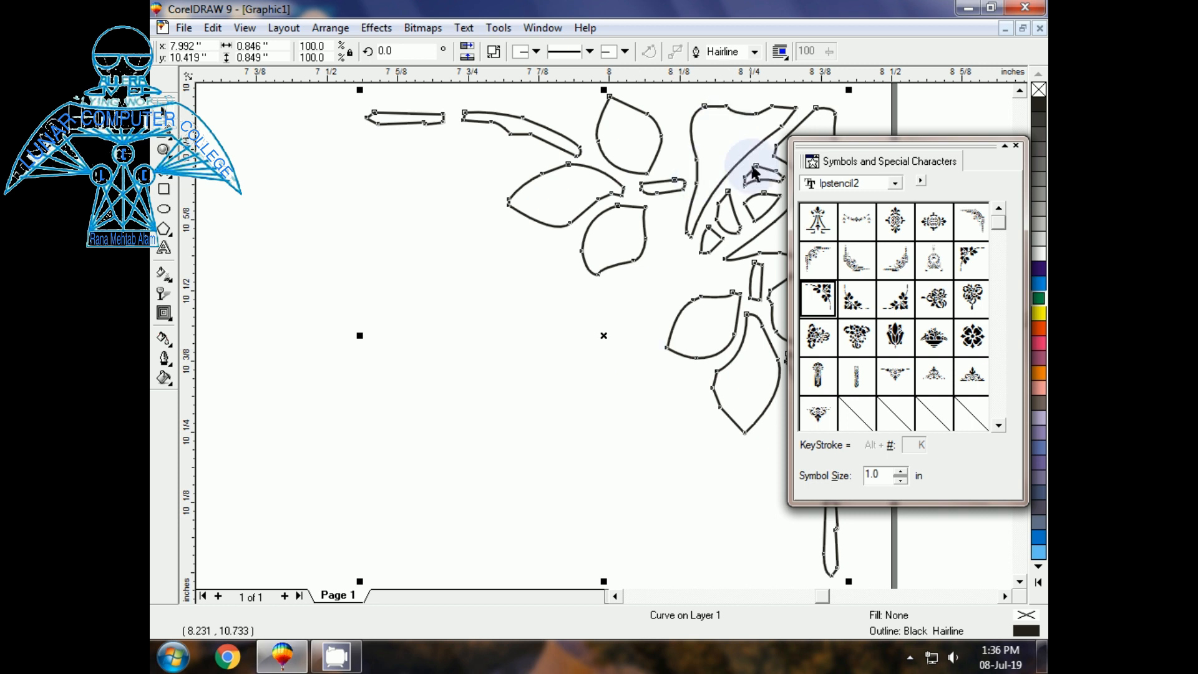
key(F3)
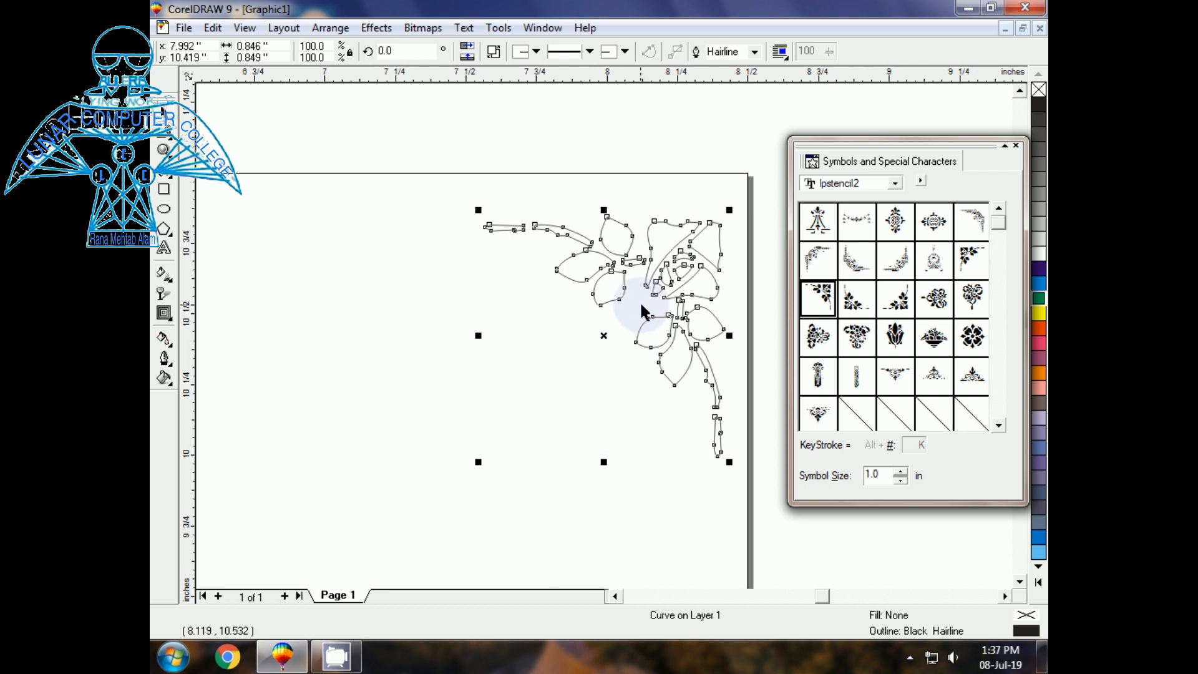
click(399, 445)
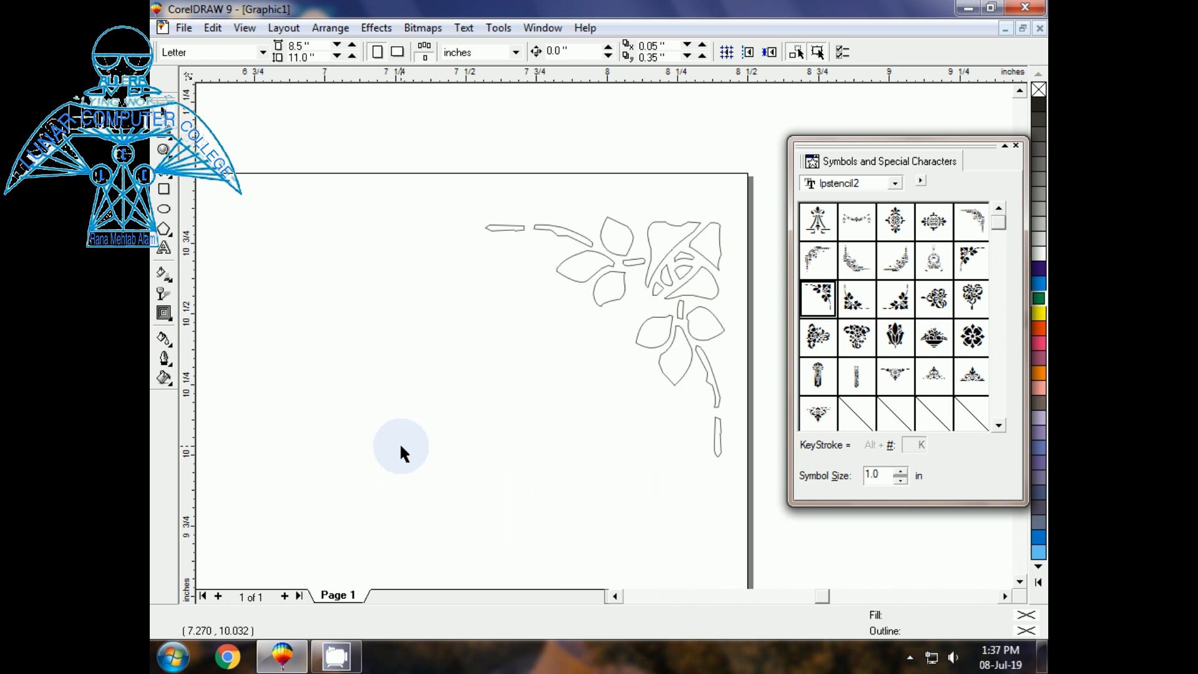
key(F3)
key(F3)
key(F3)
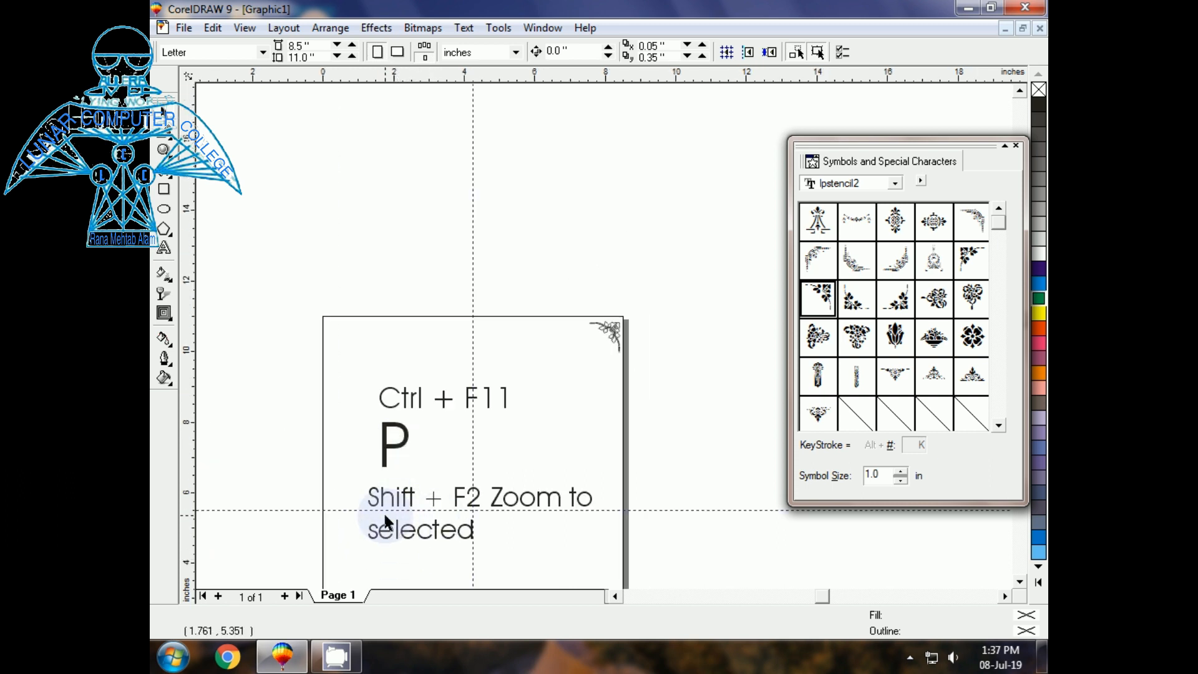
- Add the artistic text "F3 Zoom out" at 24 pt below the "Shift + F2 Zoom to selected" note
click(164, 248)
click(375, 569)
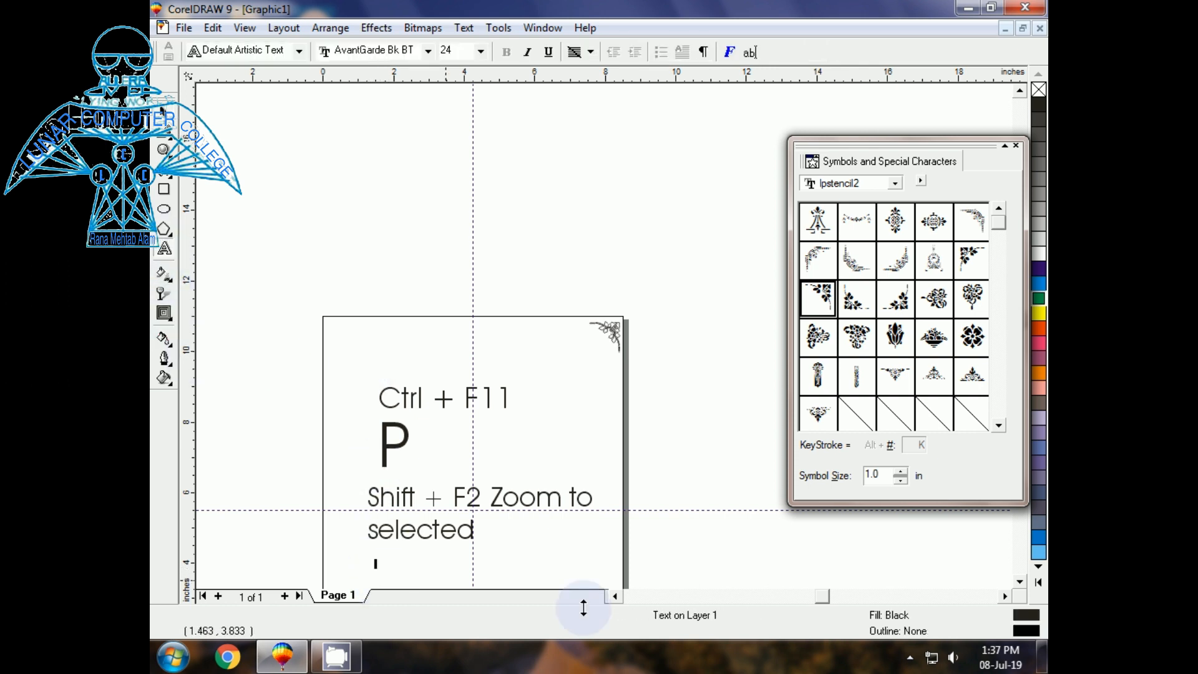
text(F3 )
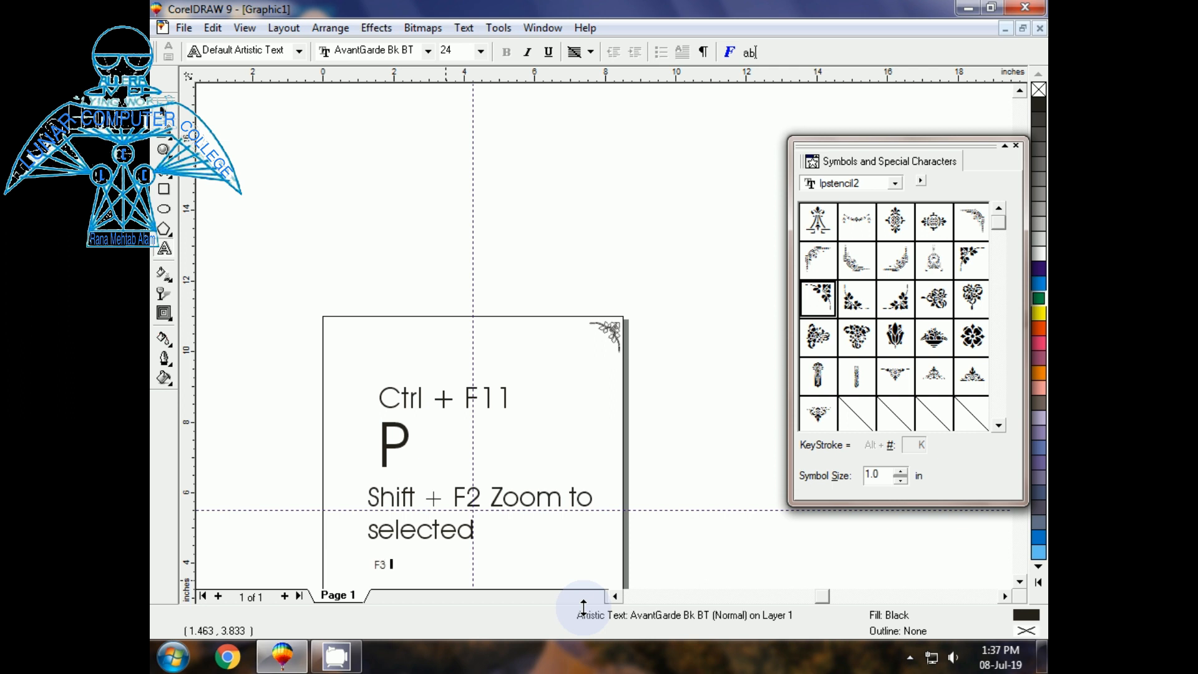
text(Zoom out)
click(164, 112)
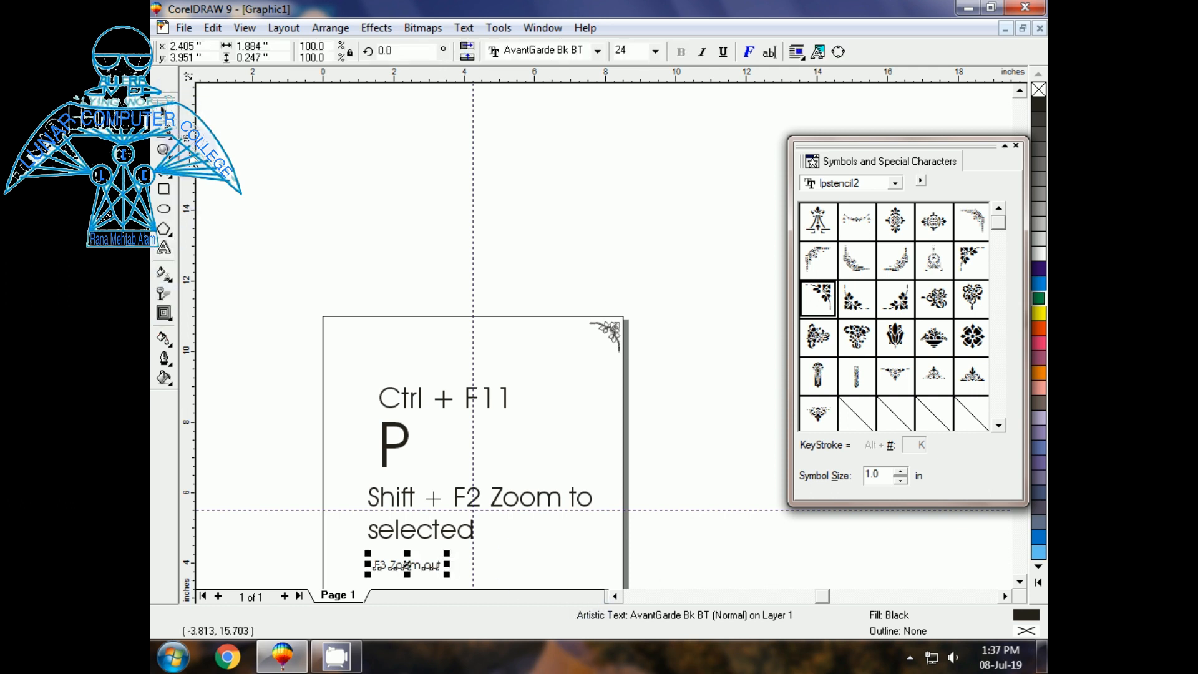
click(309, 421)
click(422, 564)
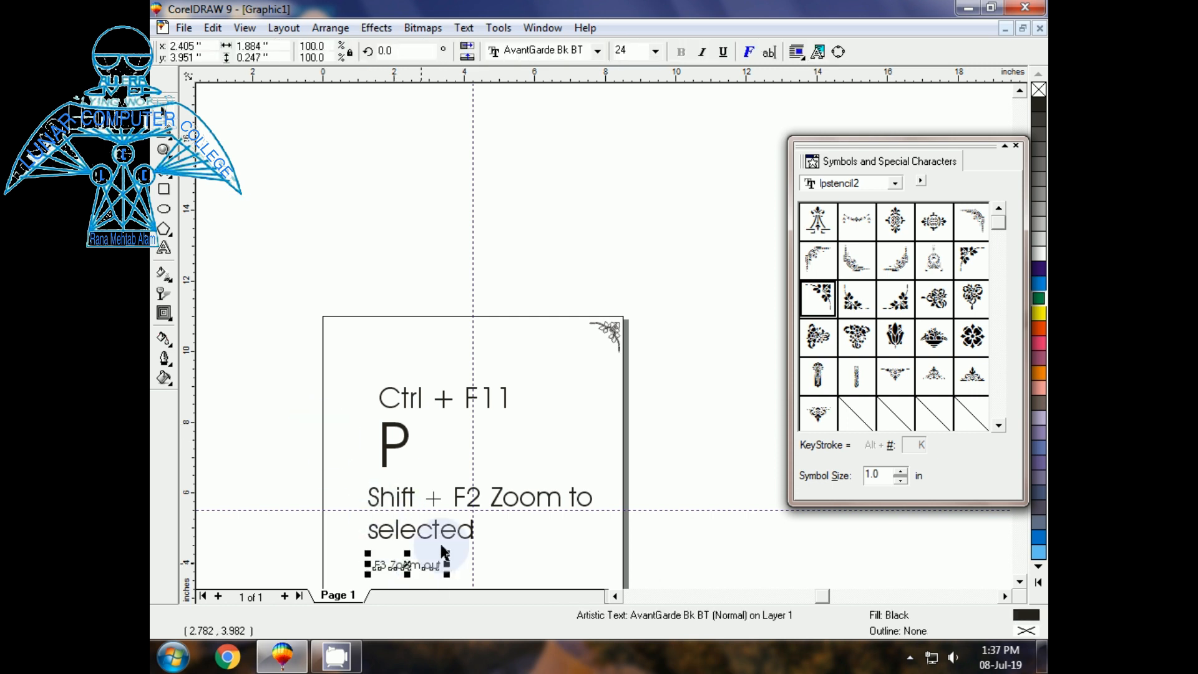
- Zoom to the rose ornament again, zoom out in stages, and inspect the upper part of the page sideways
click(620, 336)
click(625, 350)
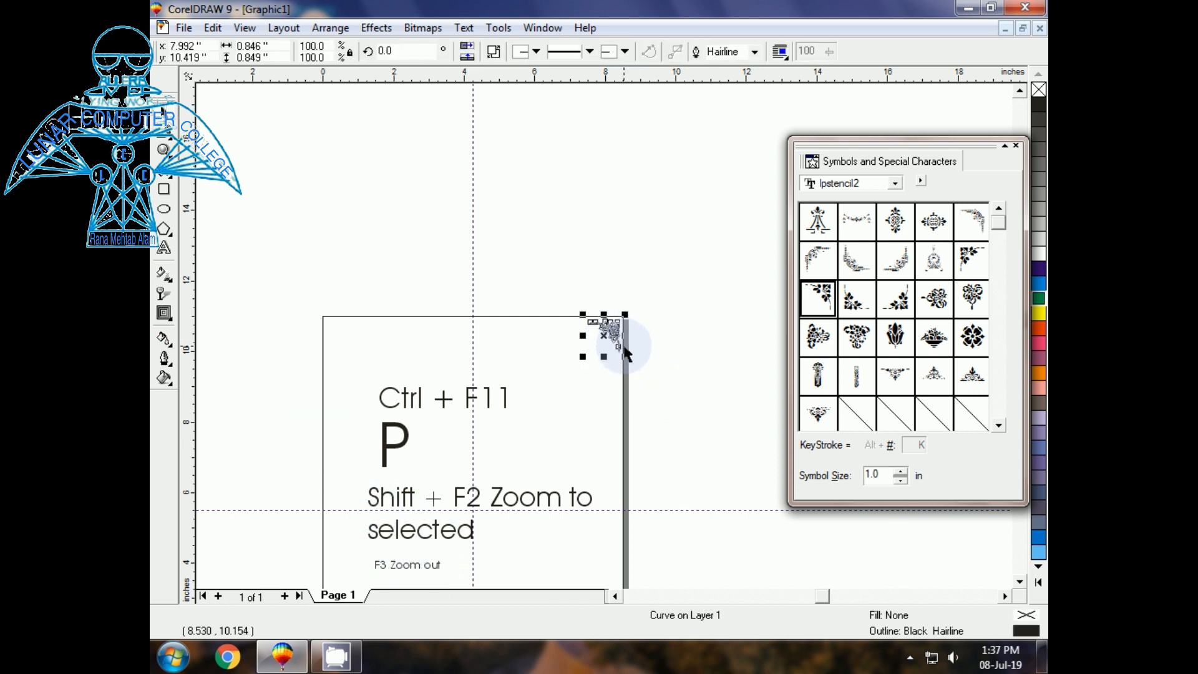
key(shift+F2)
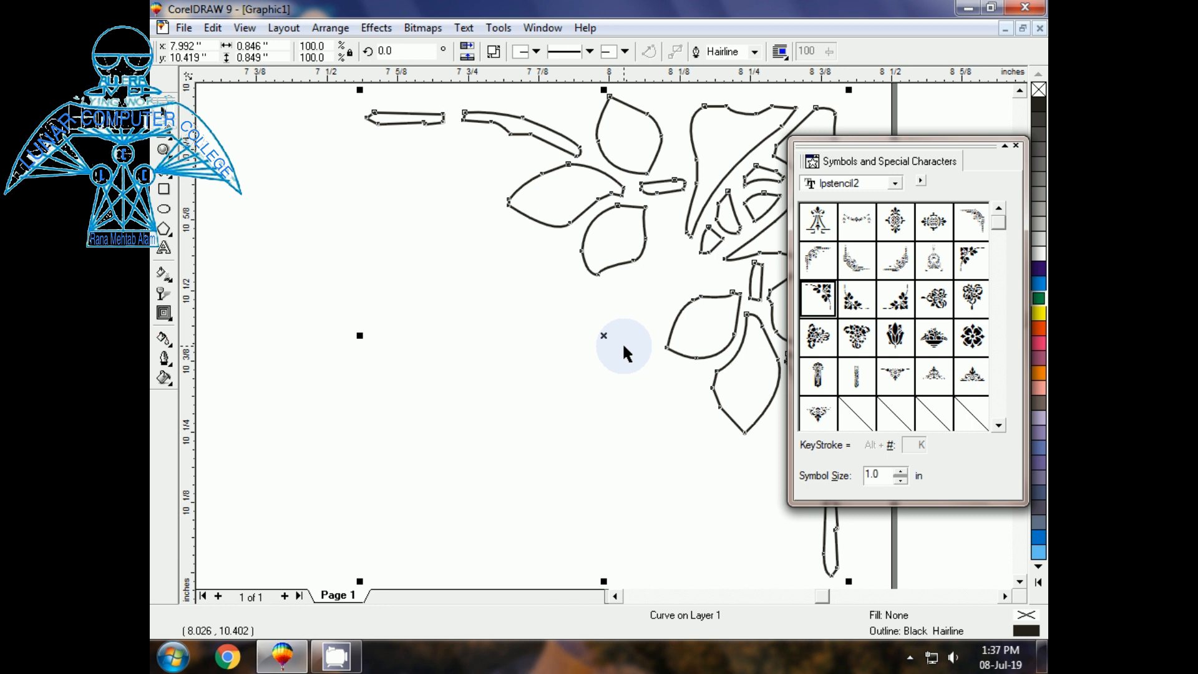
key(F3)
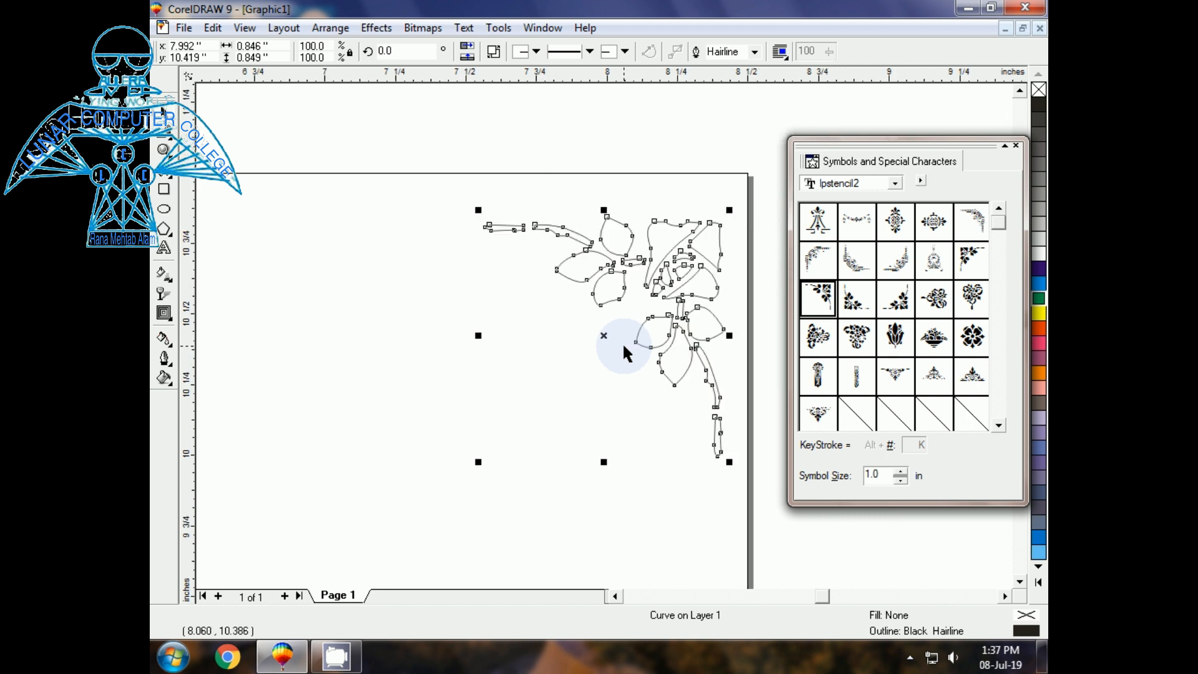
click(465, 368)
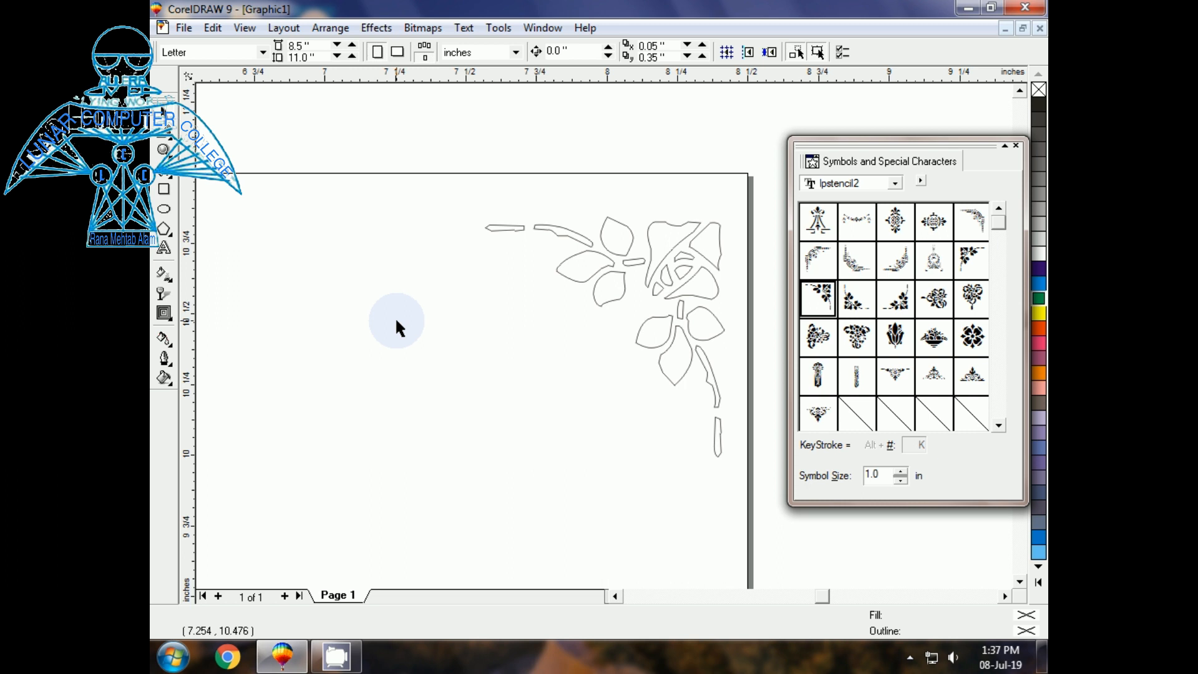
key(F3)
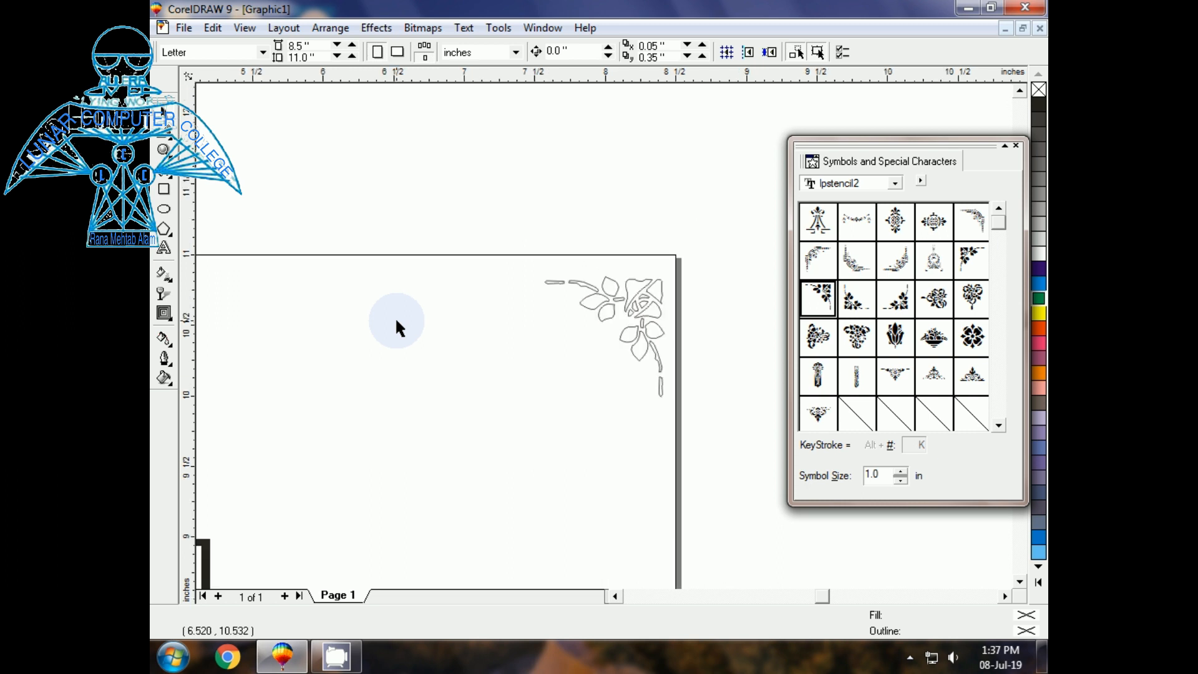
click(616, 597)
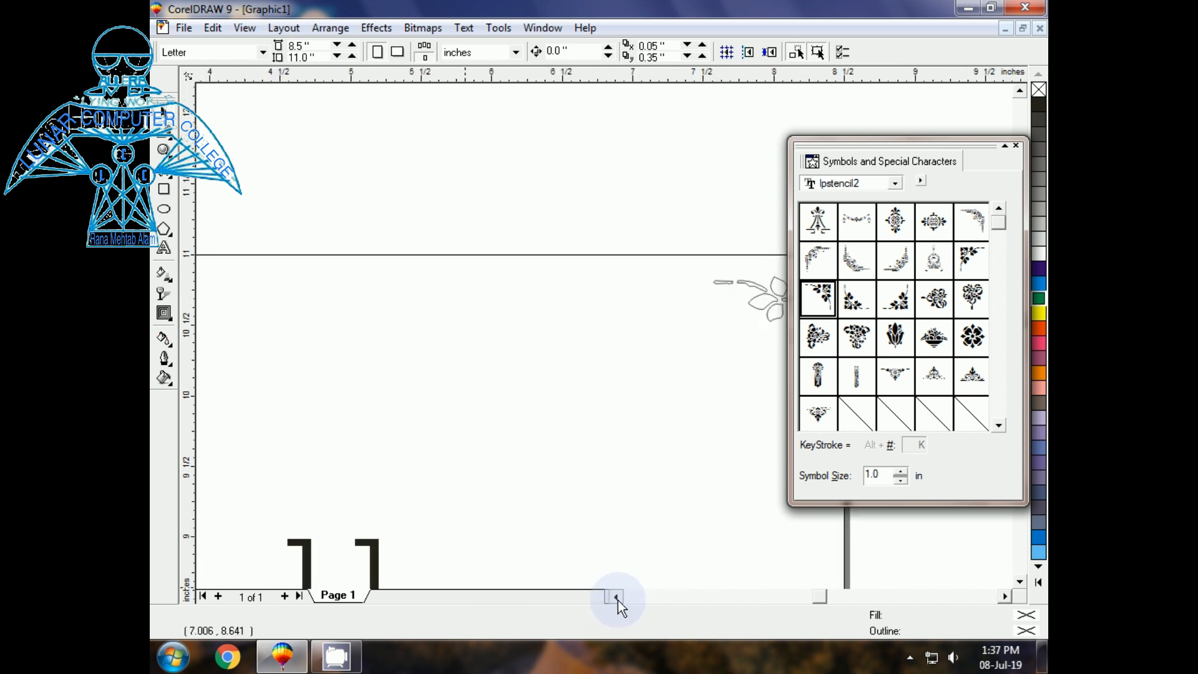
click(617, 597)
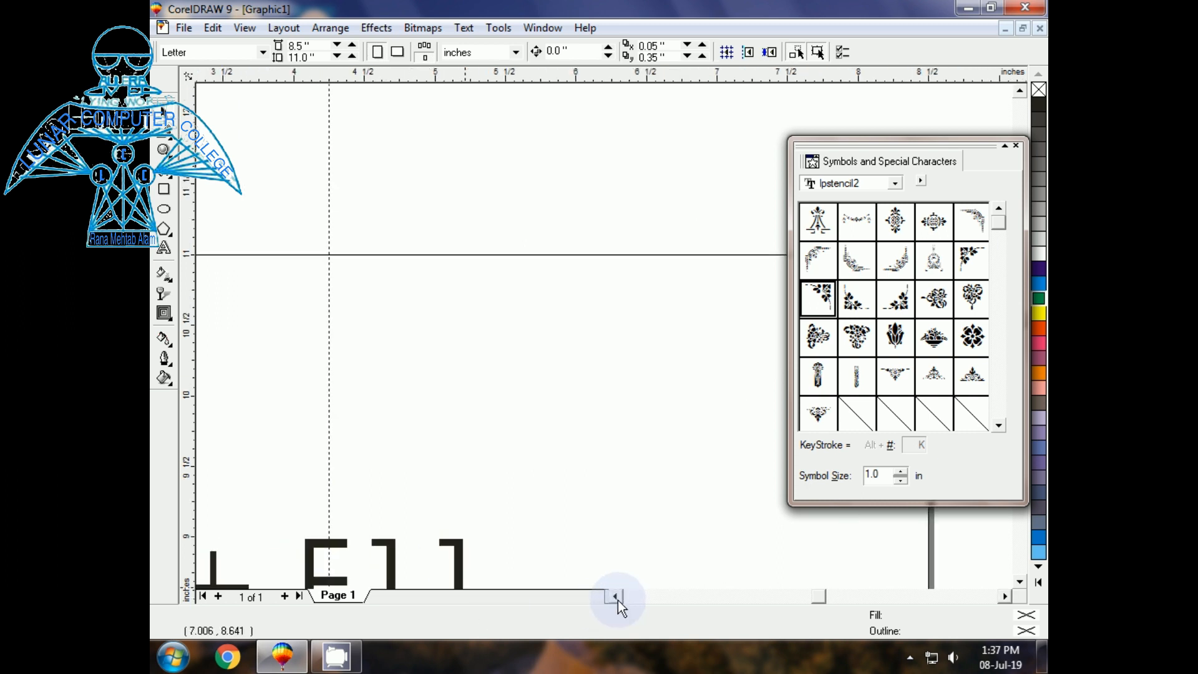
click(1006, 597)
click(1007, 596)
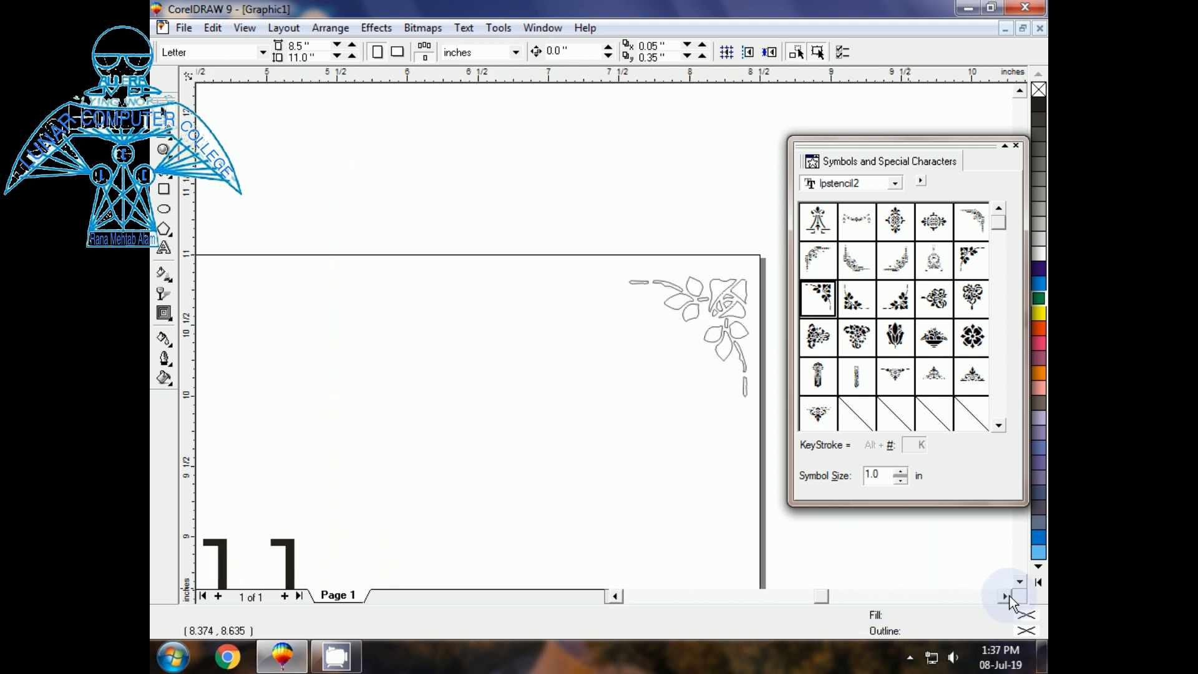
key(F3)
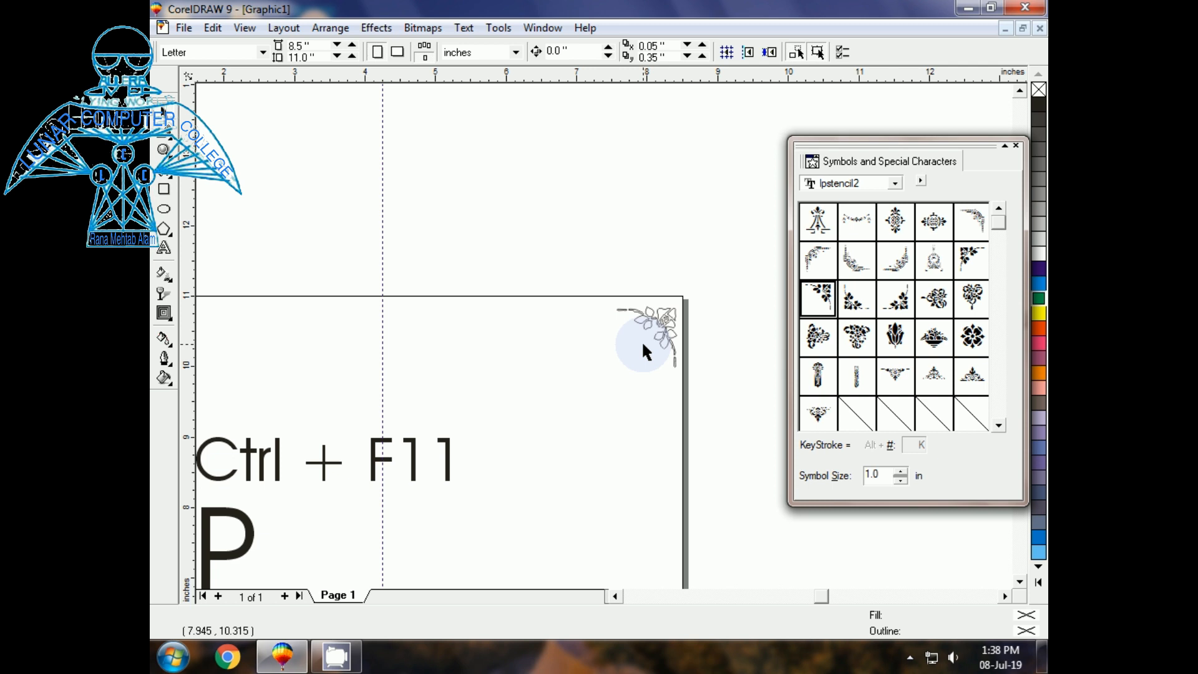
- Select the rose ornament, zoom to it, zoom out one level, and clear the selection
drag(586, 250, 710, 416)
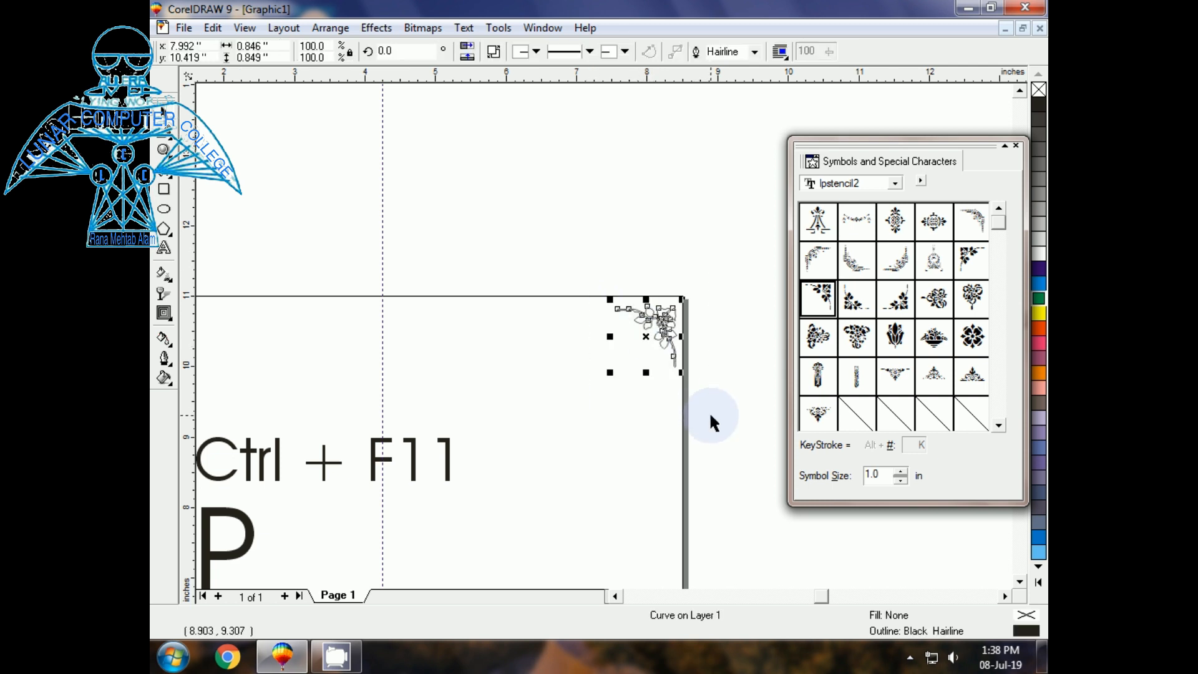
key(shift+F2)
key(F3)
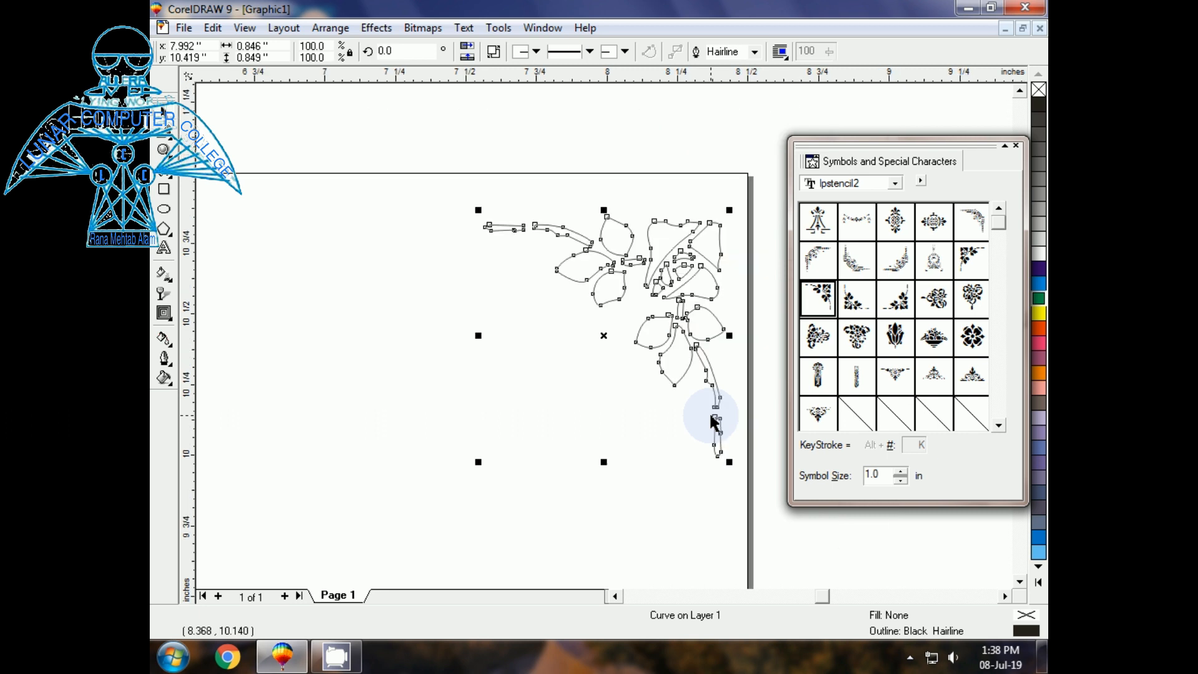
click(511, 123)
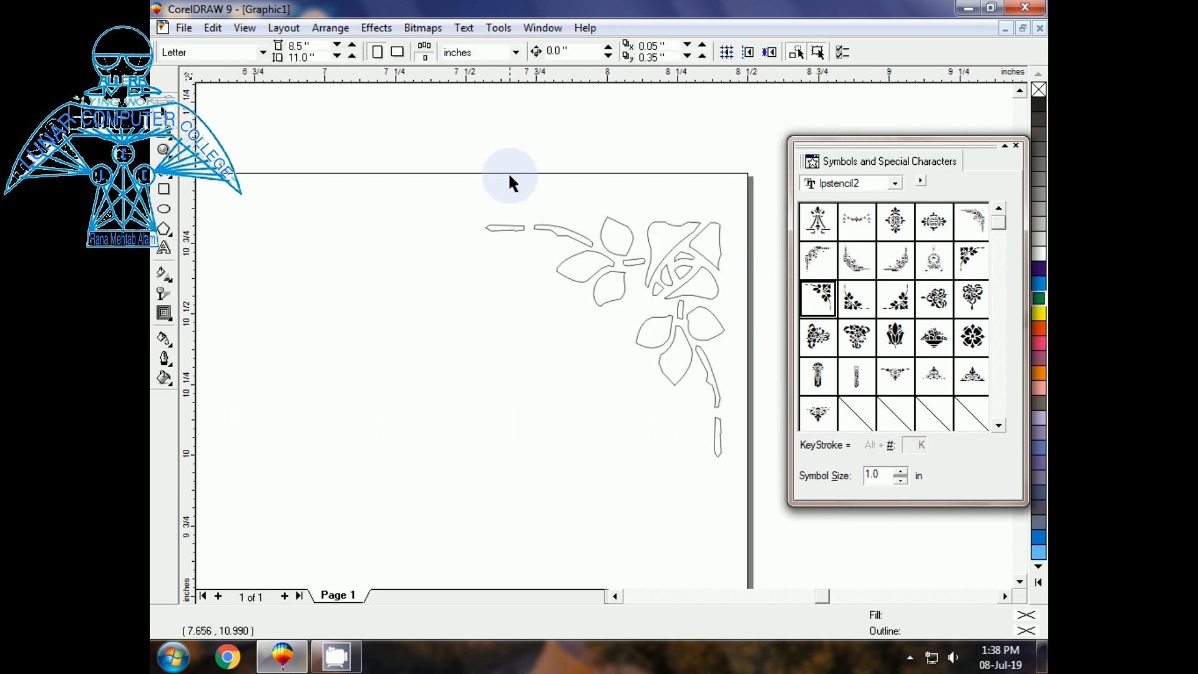
click(508, 229)
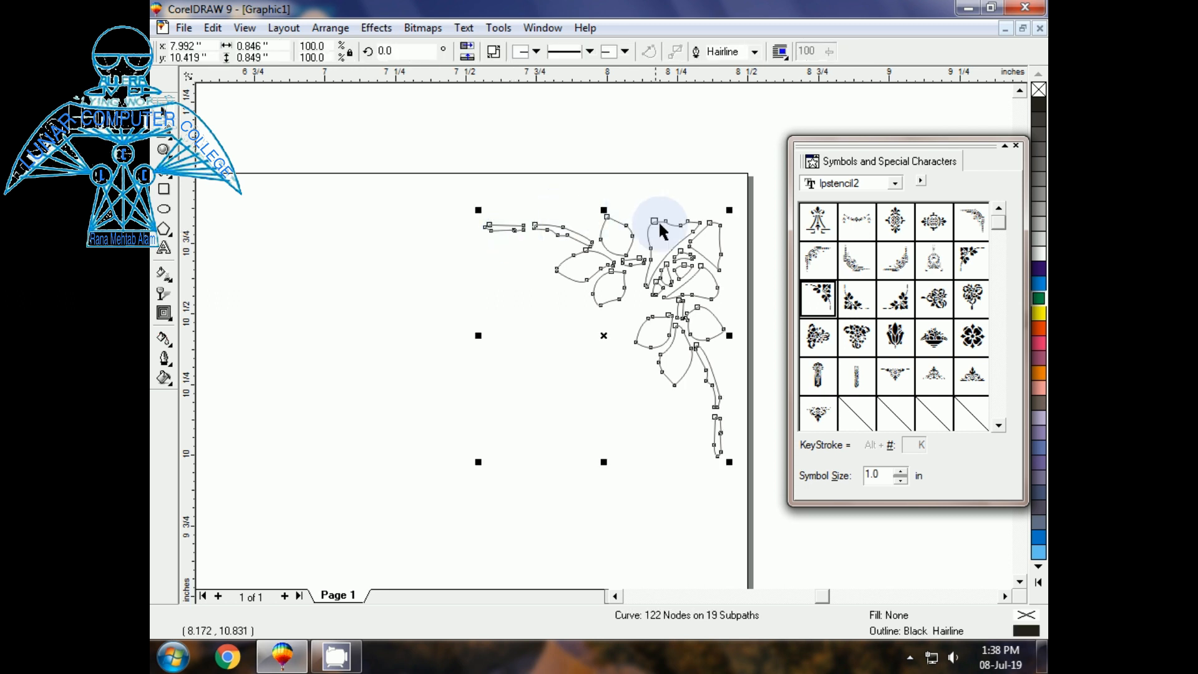
click(532, 208)
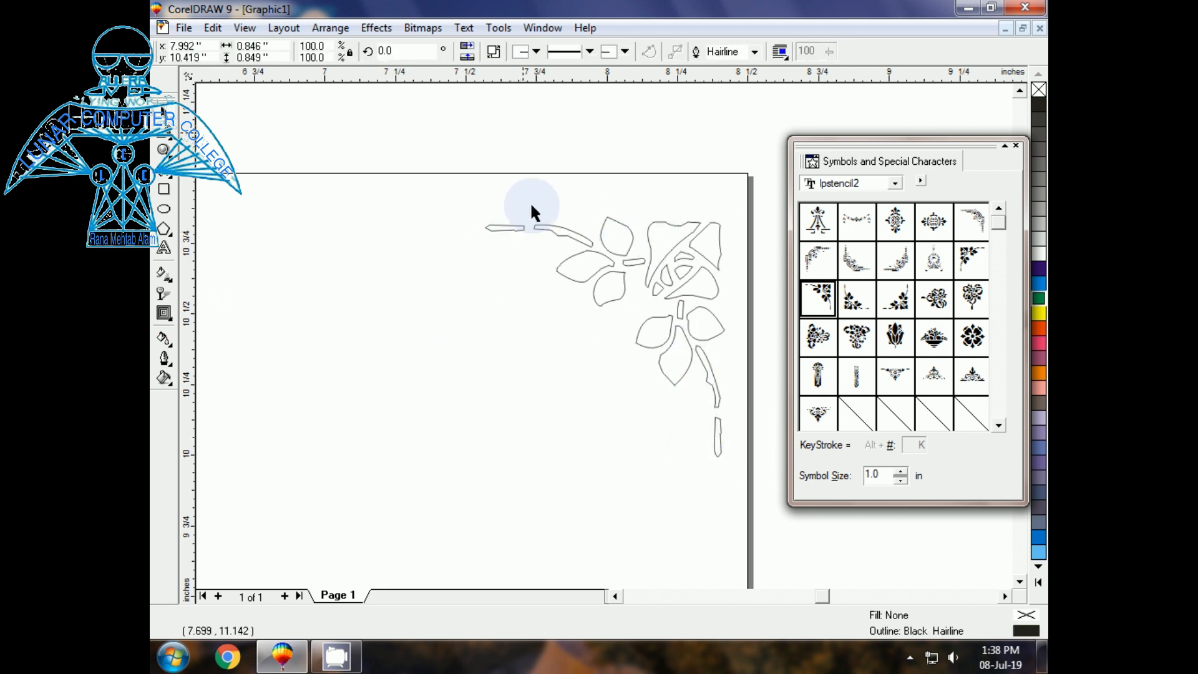
click(541, 227)
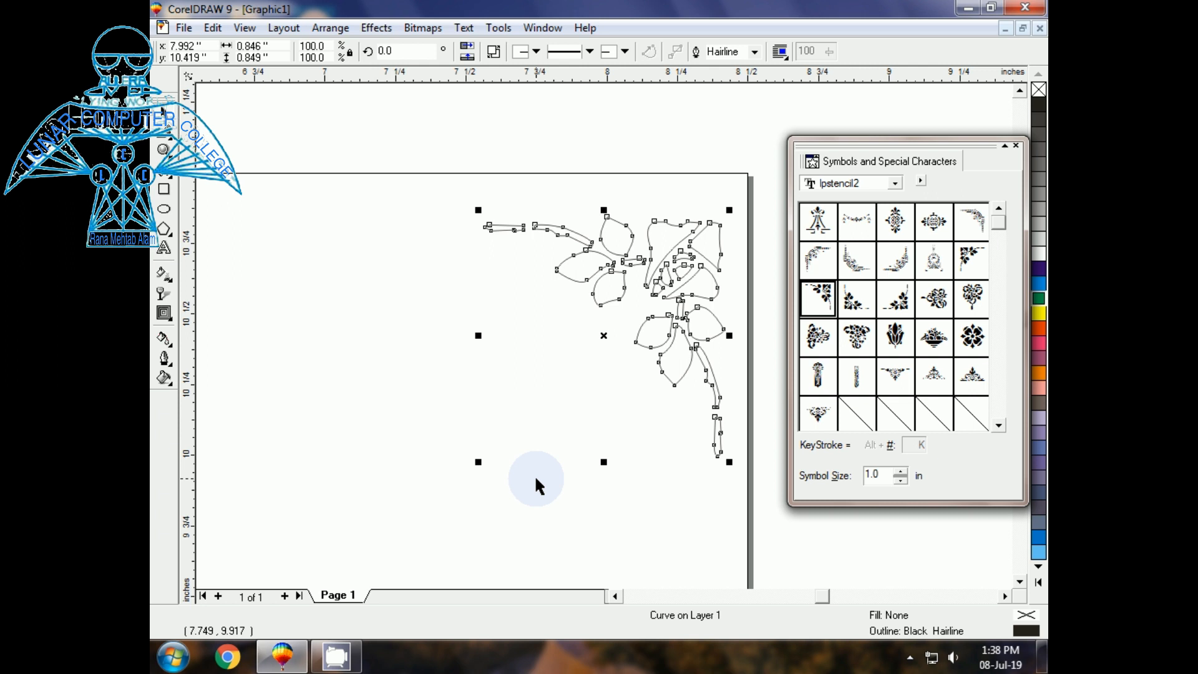
click(534, 280)
click(547, 232)
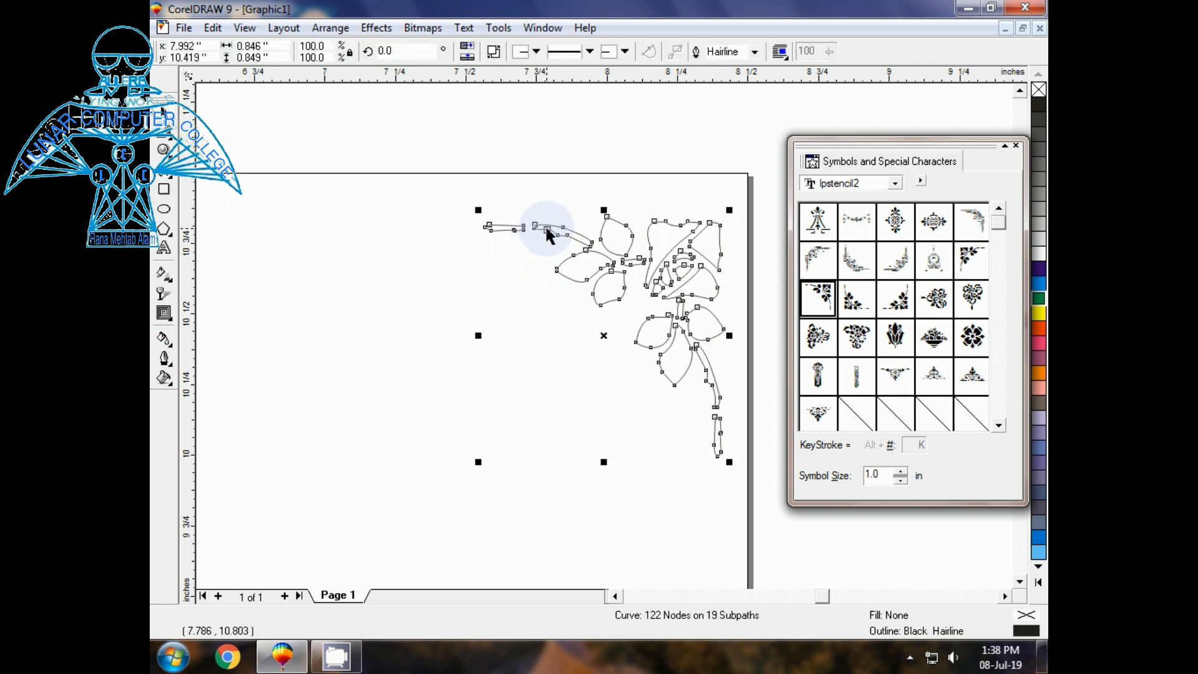
click(564, 132)
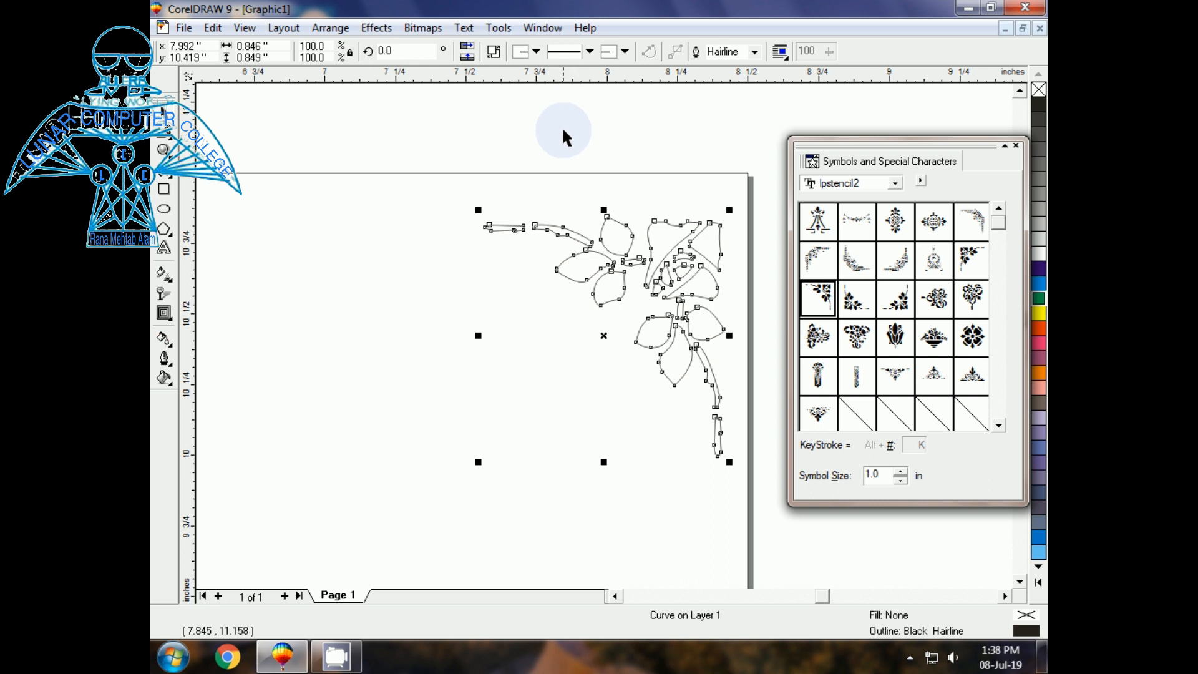
click(560, 240)
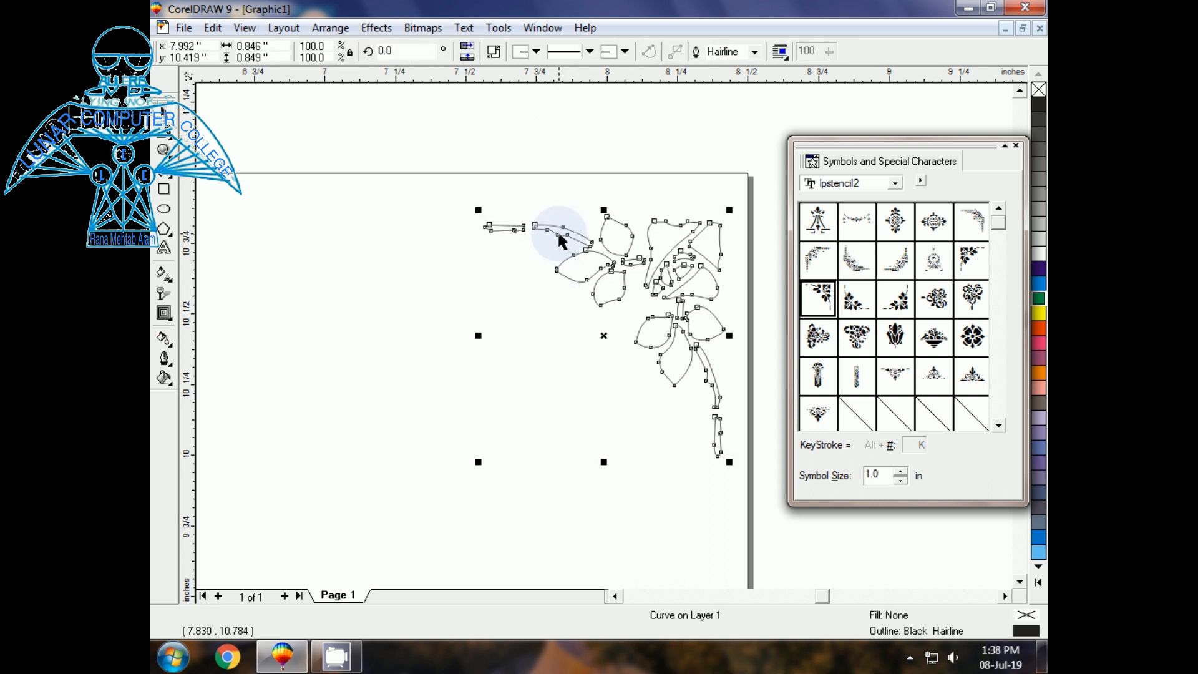
- Add the artistic text "Ctrl + K" at 24 pt beside the rose ornament and move it down below the upper branch
click(169, 249)
click(241, 338)
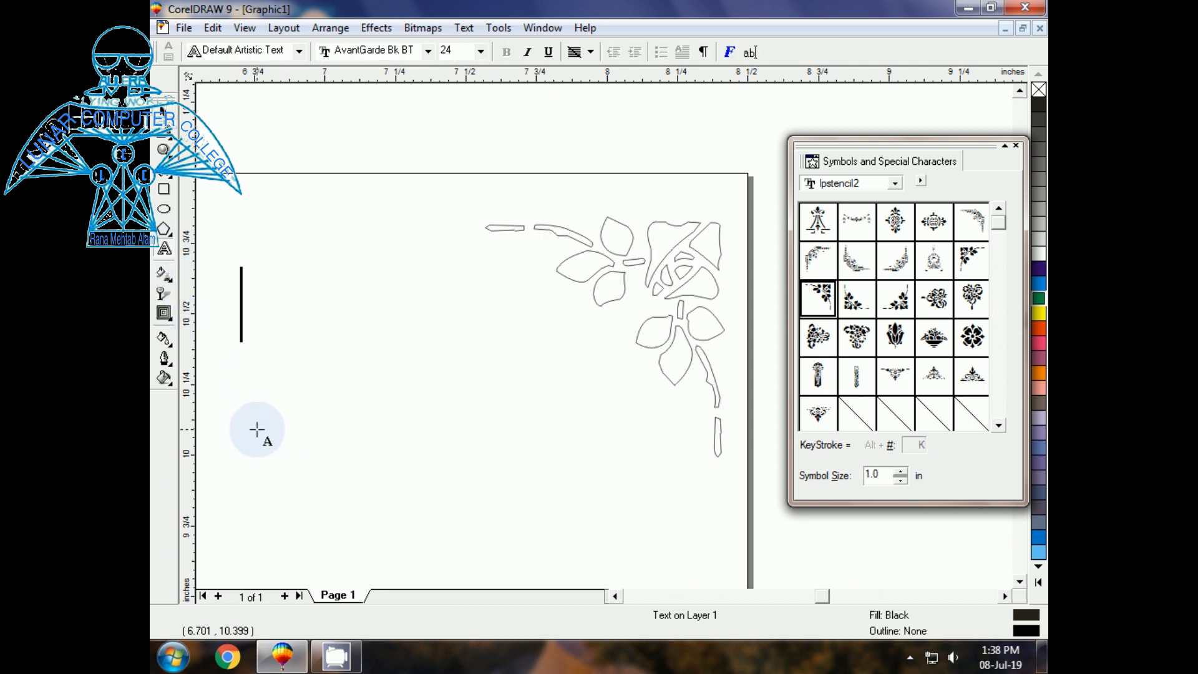
text(Ctrl + K)
click(163, 87)
drag(430, 318, 424, 435)
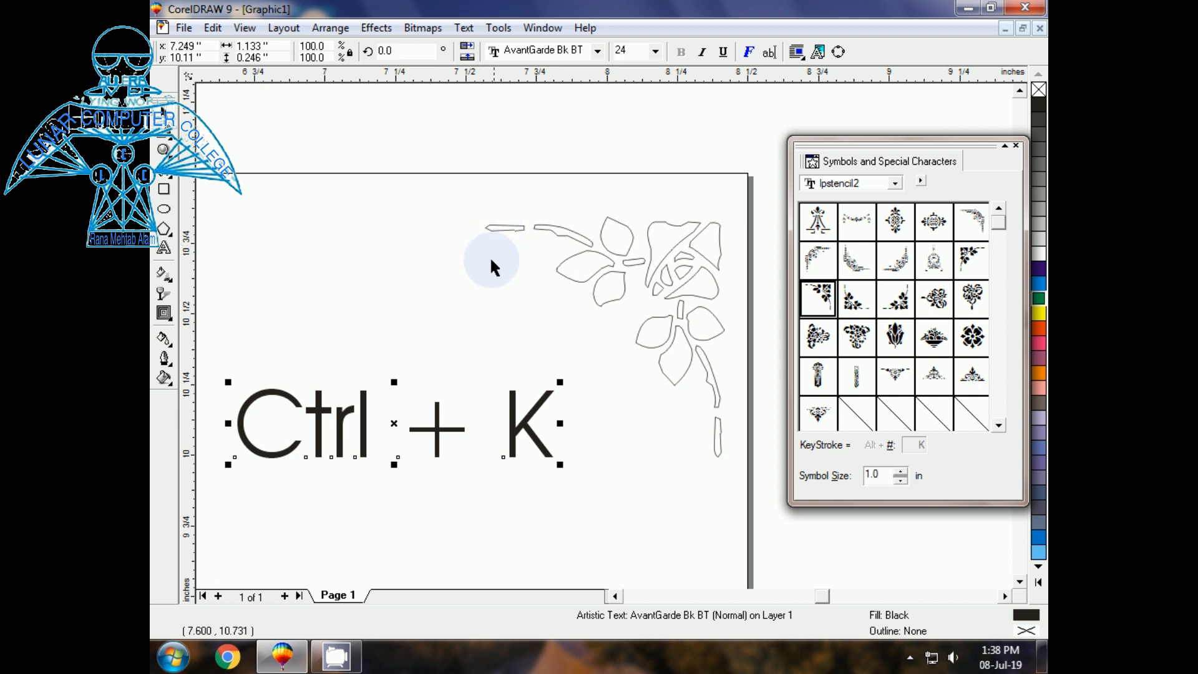
- Break the rose ornament apart into separate curves, test-select individual stem pieces, and clear the selection
click(486, 234)
click(488, 228)
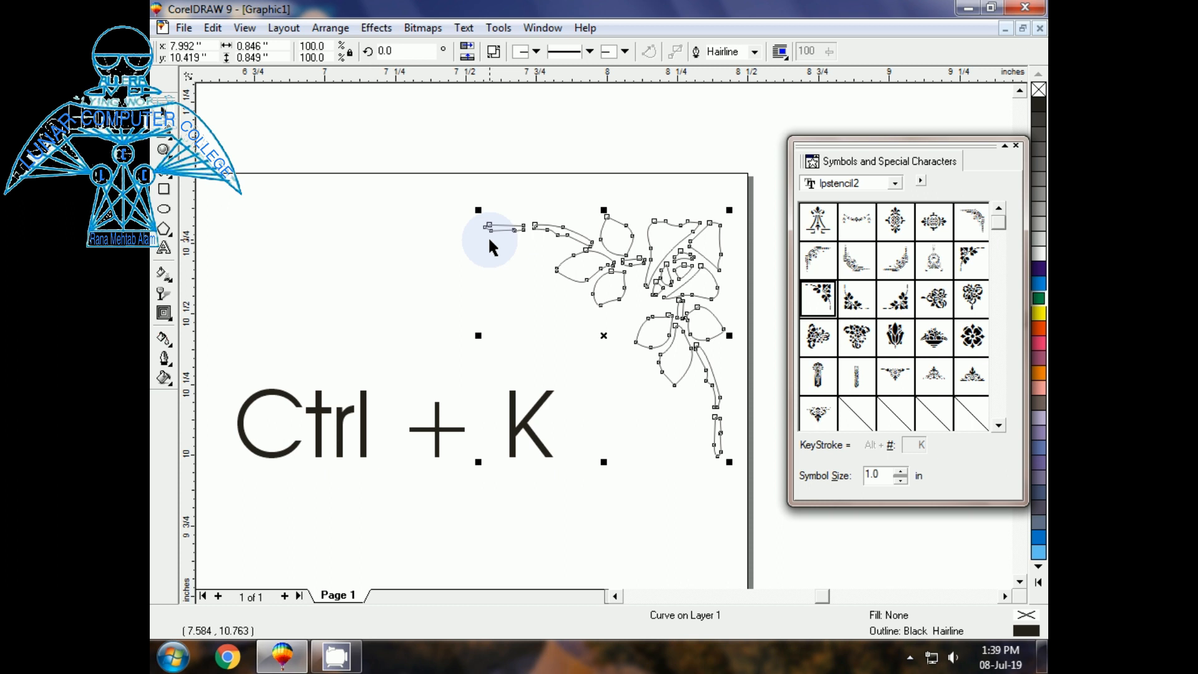
key(ctrl+k)
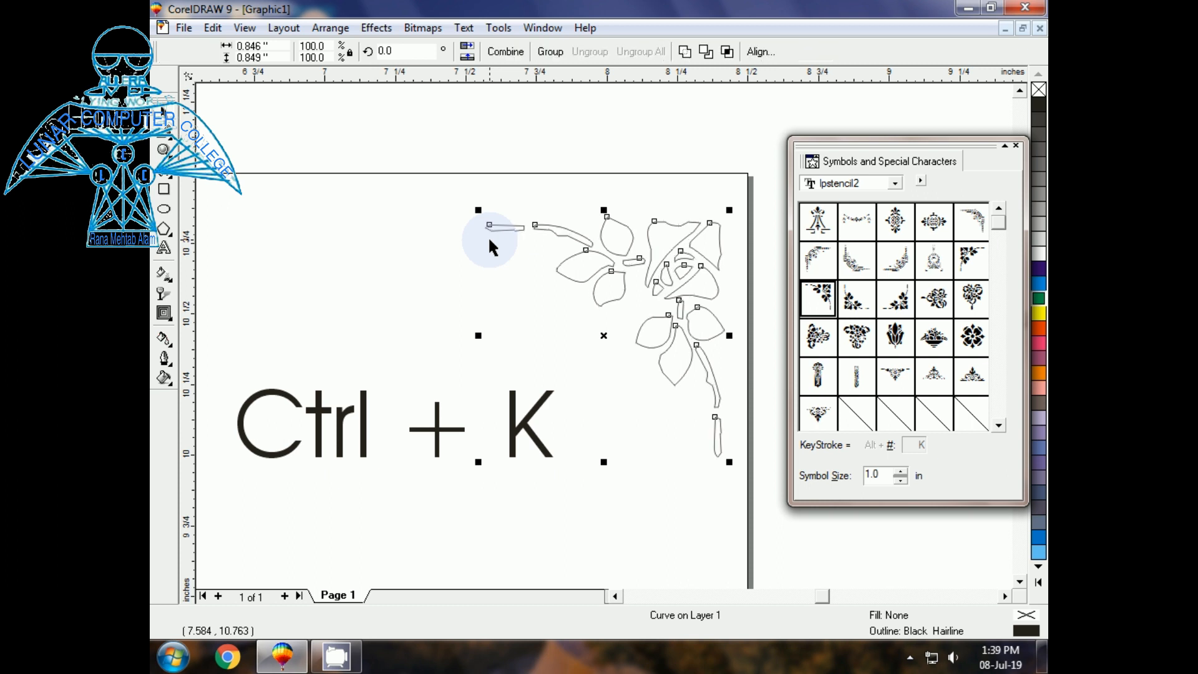
click(512, 161)
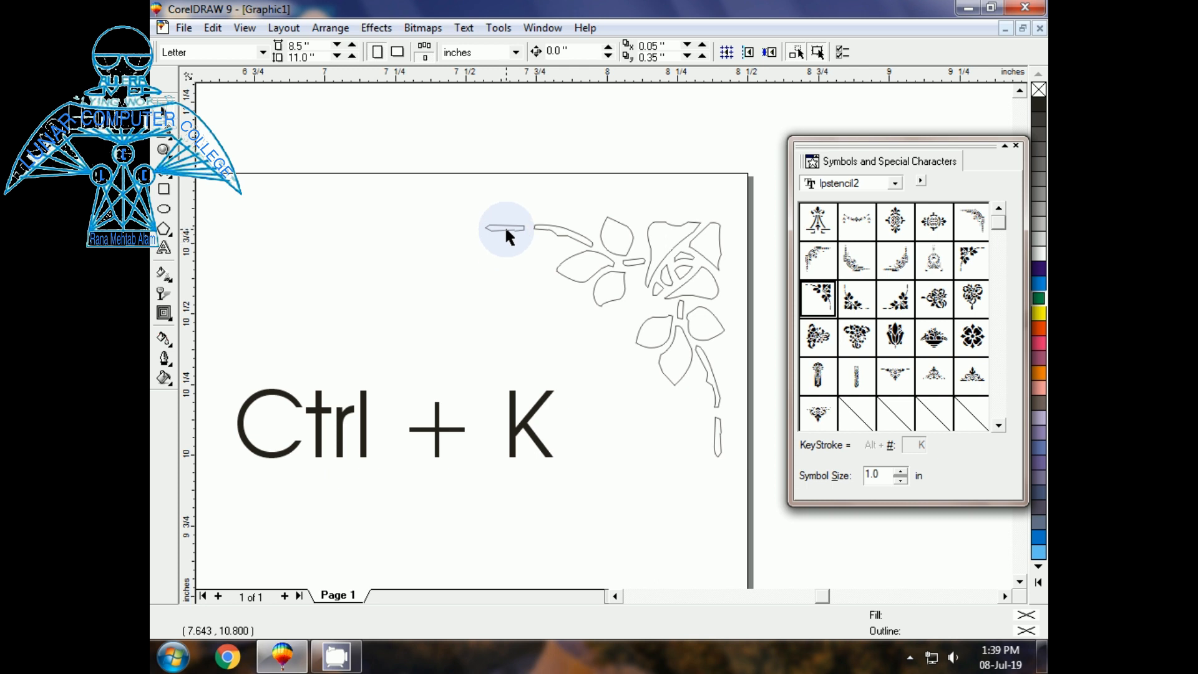
click(506, 228)
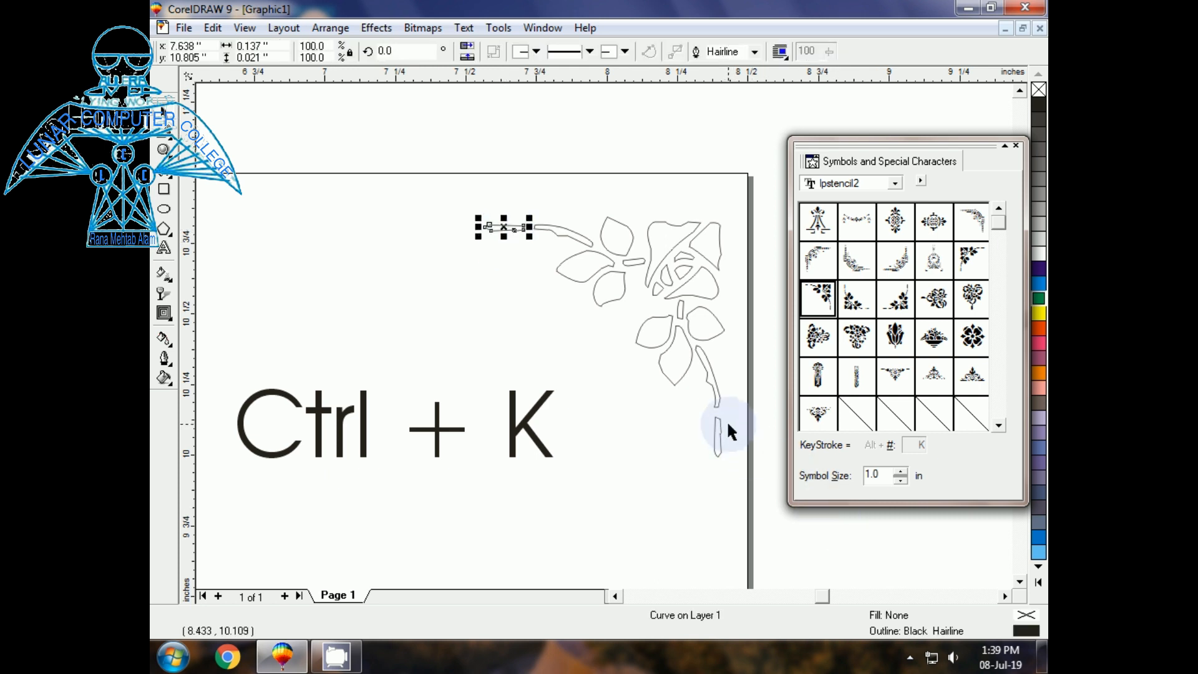
click(715, 400)
click(668, 488)
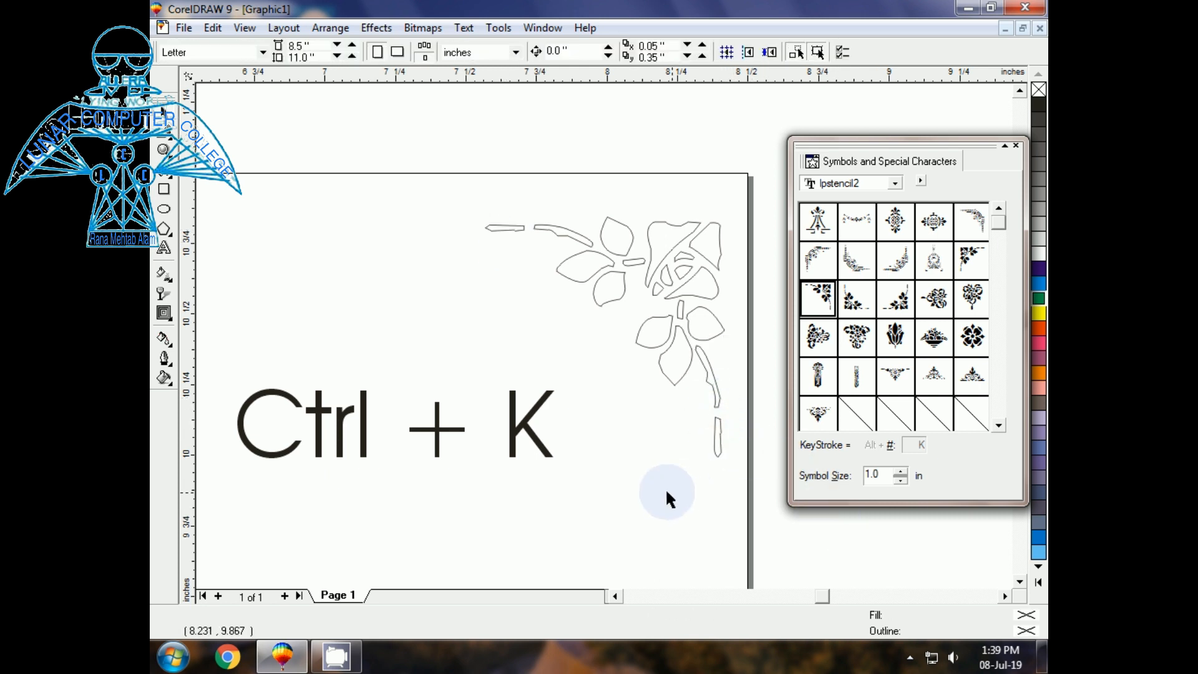
- Delete the short detached stem pieces at the outer ends of the rose ornament's two branches
click(504, 229)
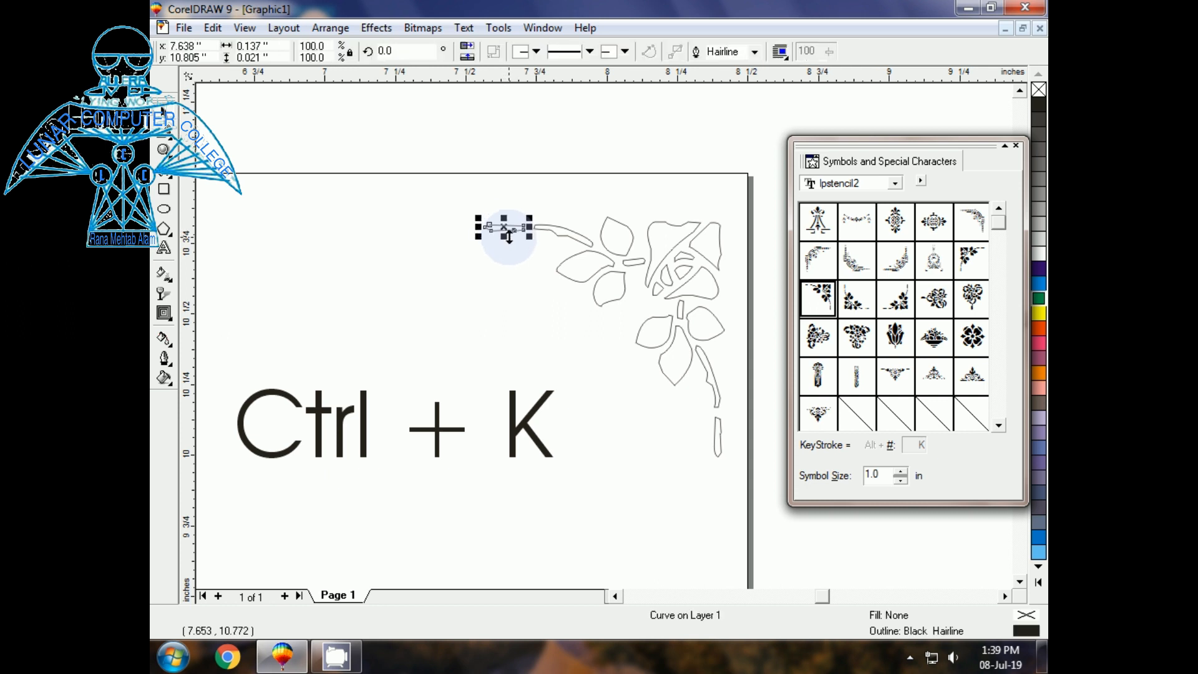
key(Delete)
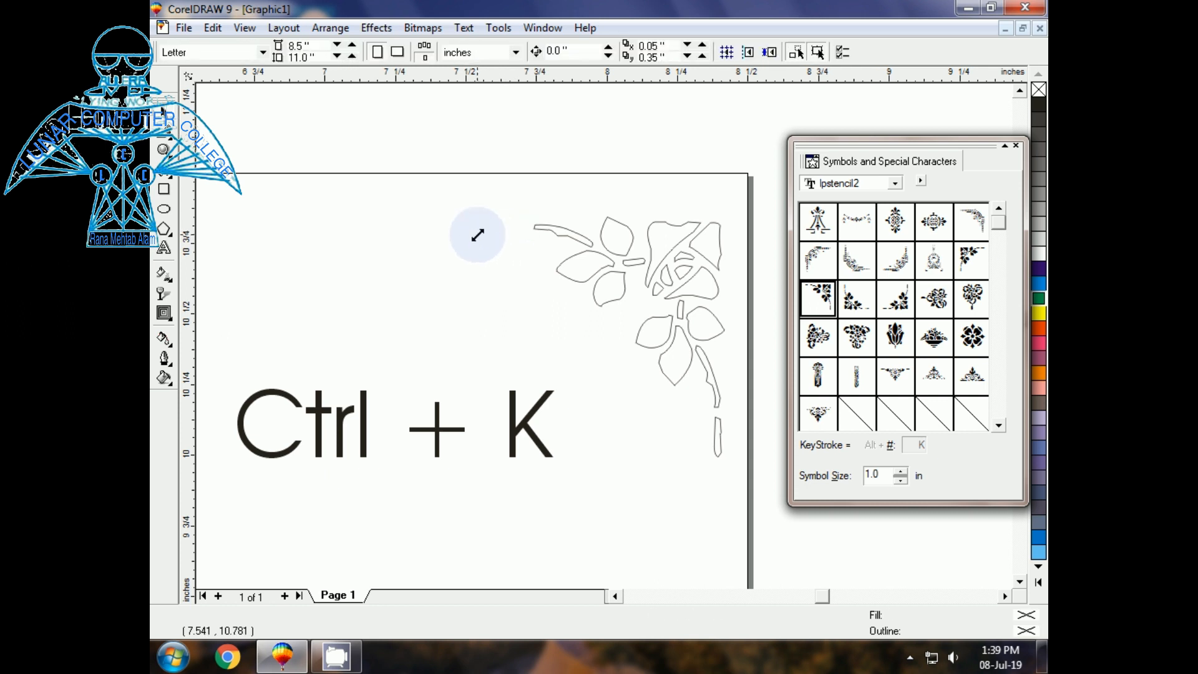
click(717, 440)
click(718, 441)
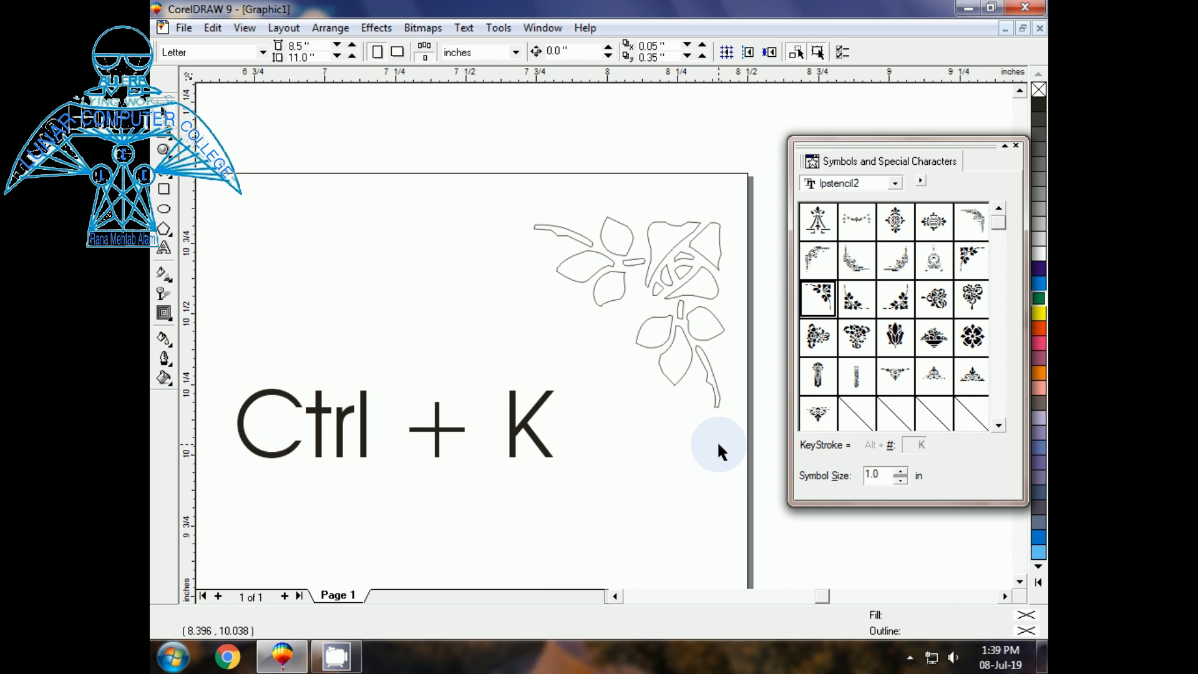
- Select the five pieces of the rose's horizontal leaf branch, mirror a copy to their left, and repeat the duplication along the page's top edge
drag(484, 157, 652, 316)
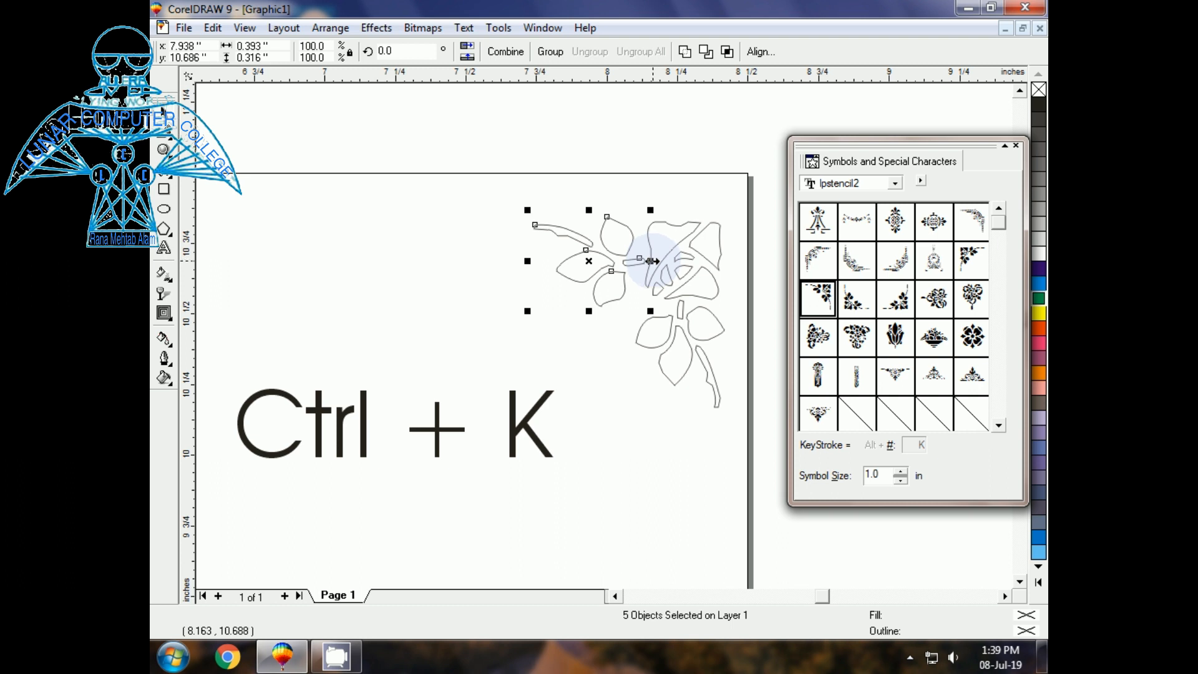
drag(651, 261, 477, 260)
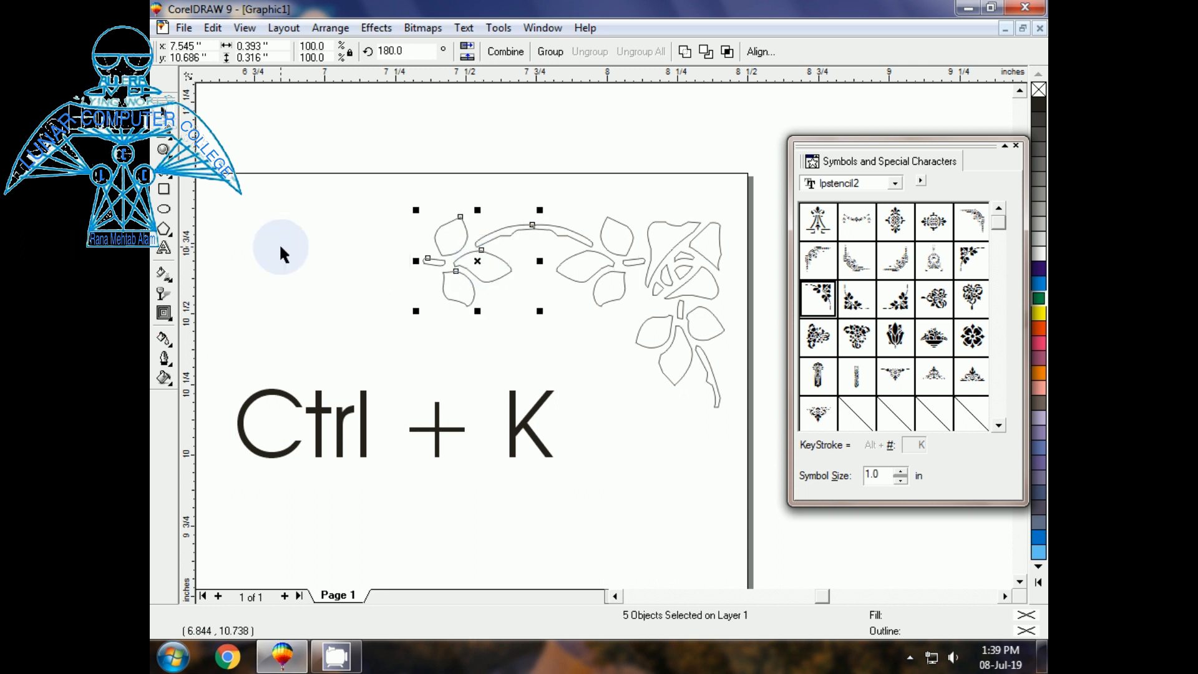
key(ctrl+r)
key(ctrl+r)
key(ctrl+r)
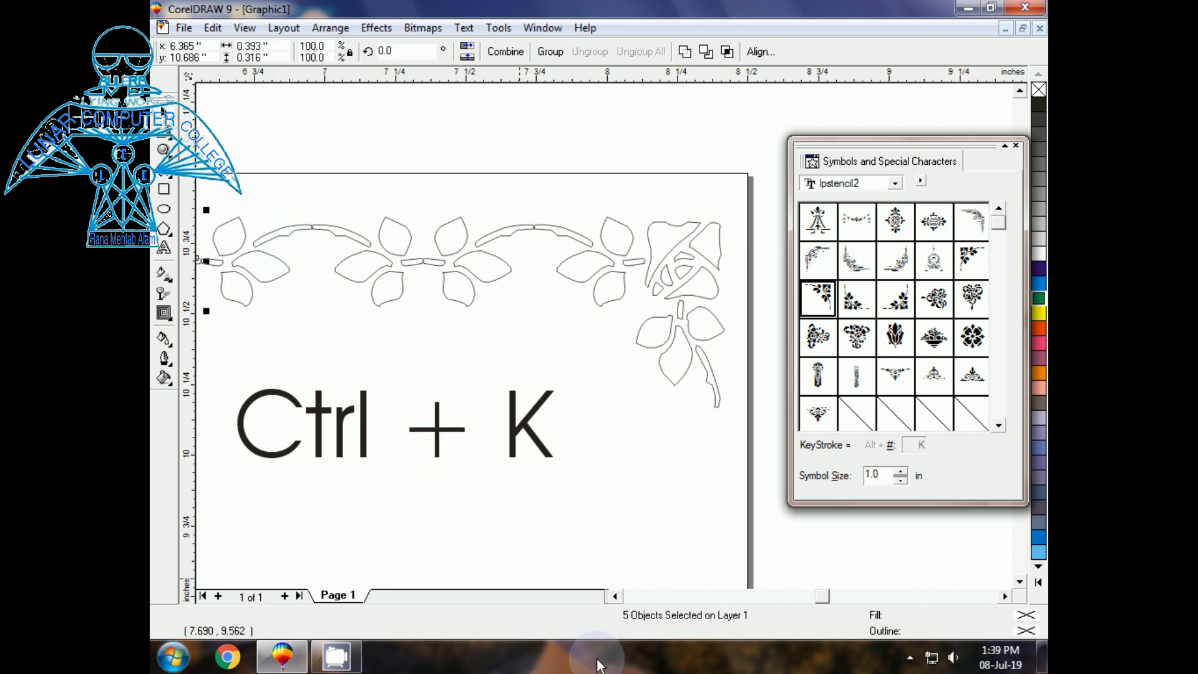
- Continue the mirrored leaf copies along the top edge to the vertical centre guideline and narrow the last copy to end on it
click(613, 596)
click(613, 597)
click(613, 597)
click(613, 596)
click(613, 597)
click(613, 597)
click(613, 597)
click(613, 597)
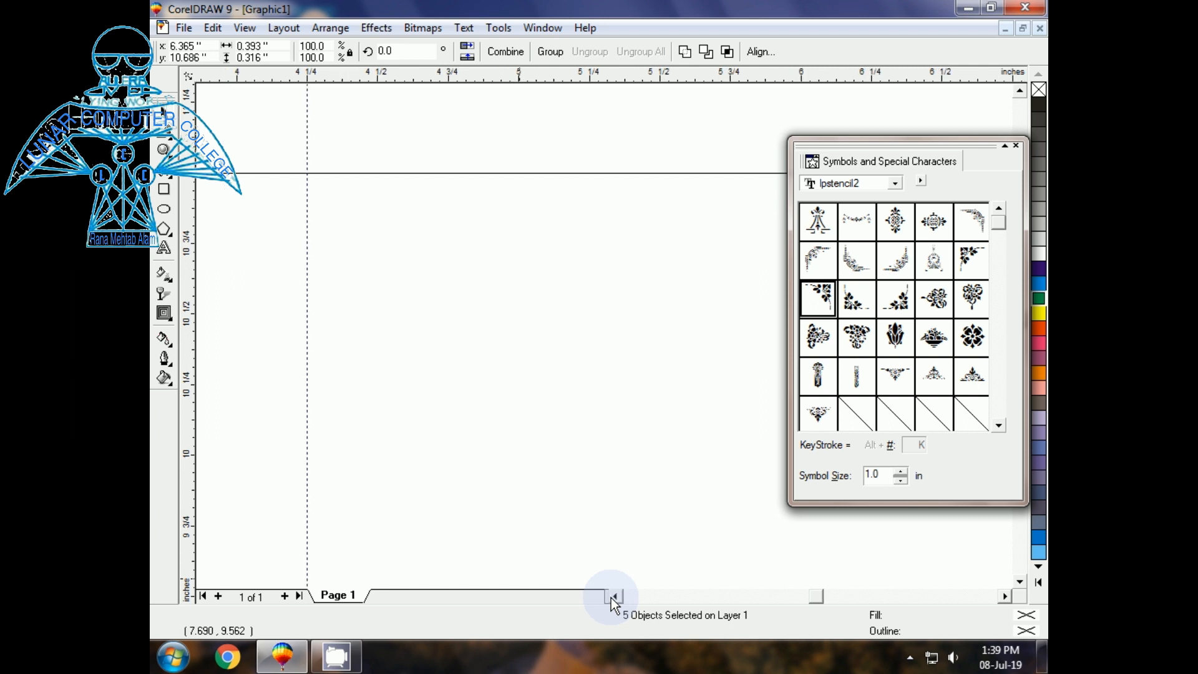
key(ctrl+r)
key(ctrl+r)
key(ctrl+r)
key(ctrl+r)
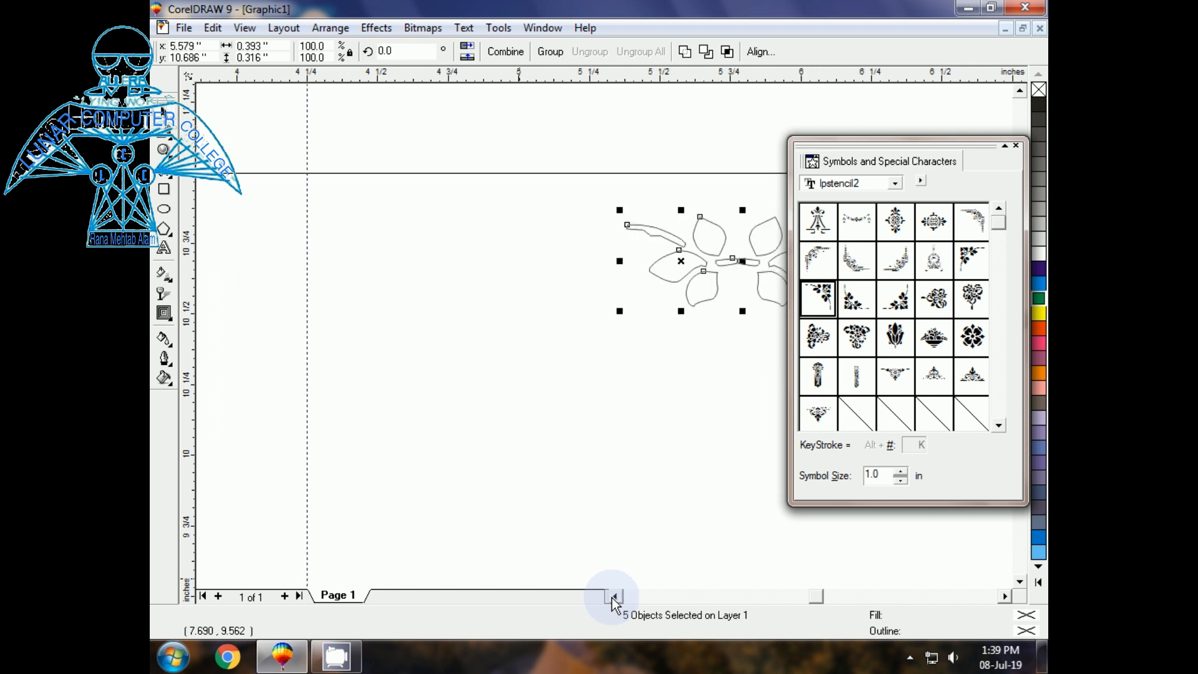
key(ctrl+r)
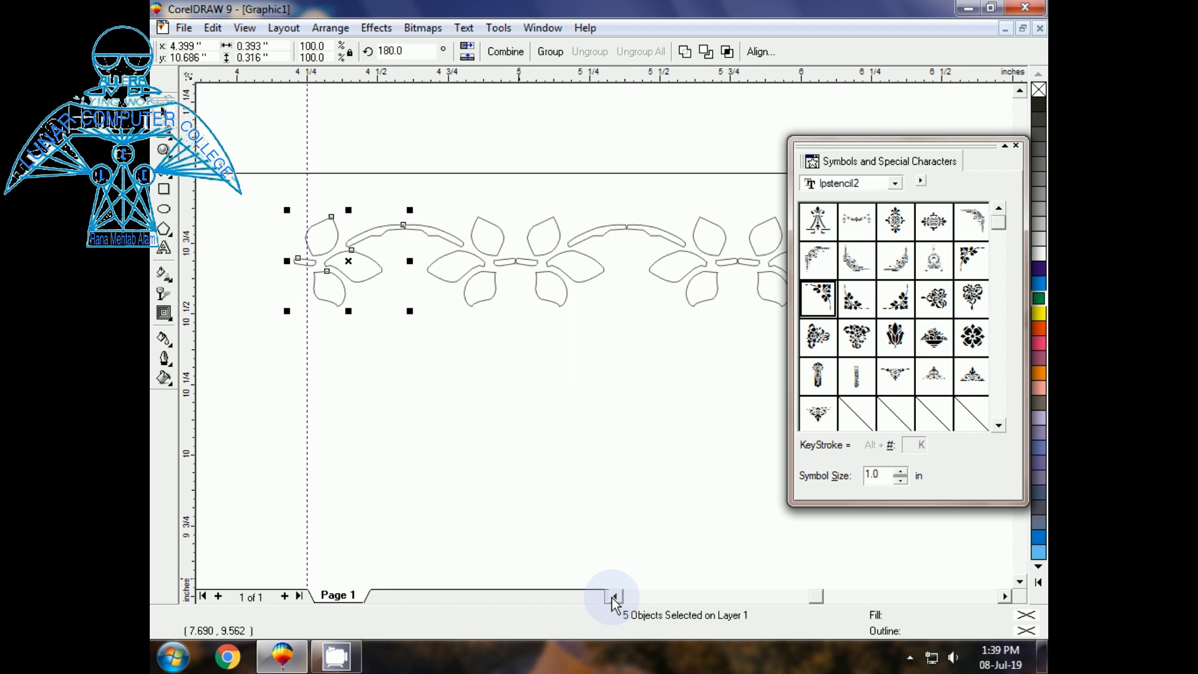
drag(287, 262, 306, 261)
click(292, 285)
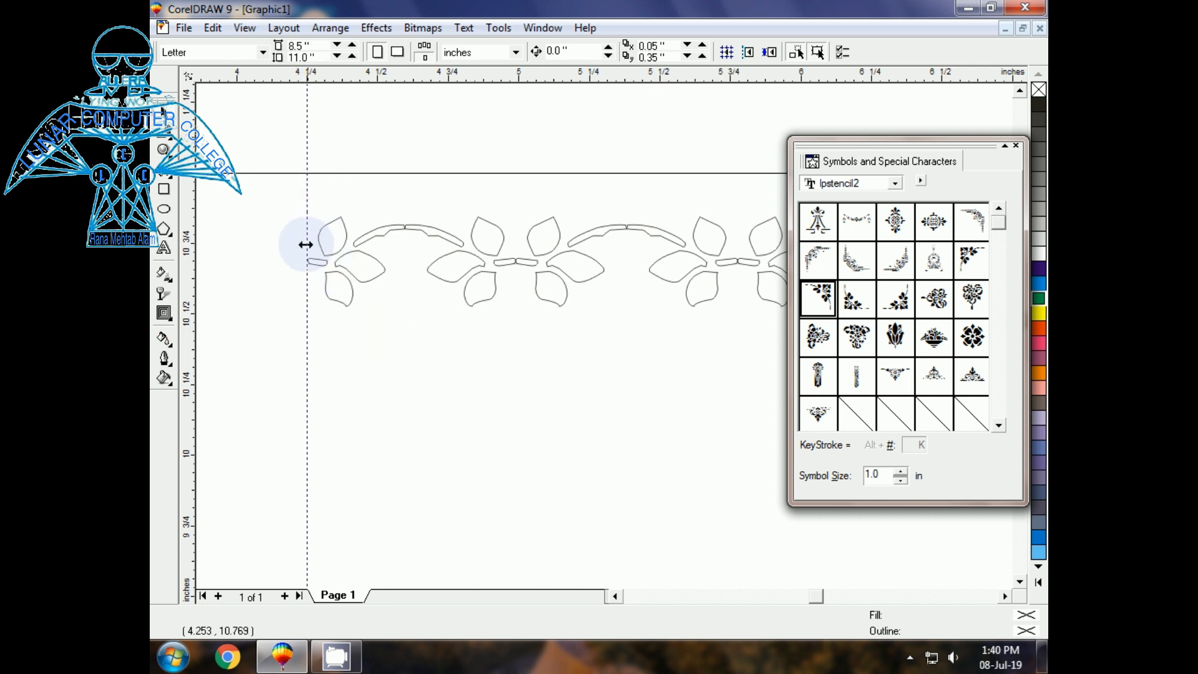
- Select the five pieces of the leaf branch below the rose and mirror a copy of them directly underneath
key(F3)
key(F3)
key(F3)
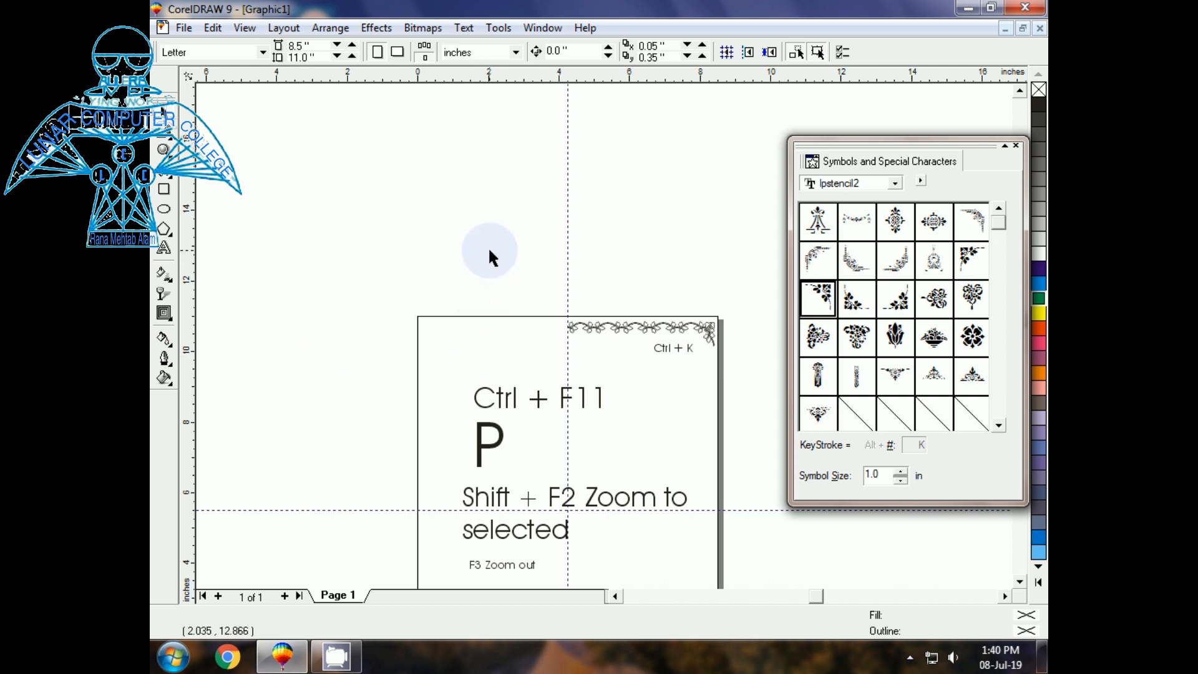
drag(678, 280, 753, 404)
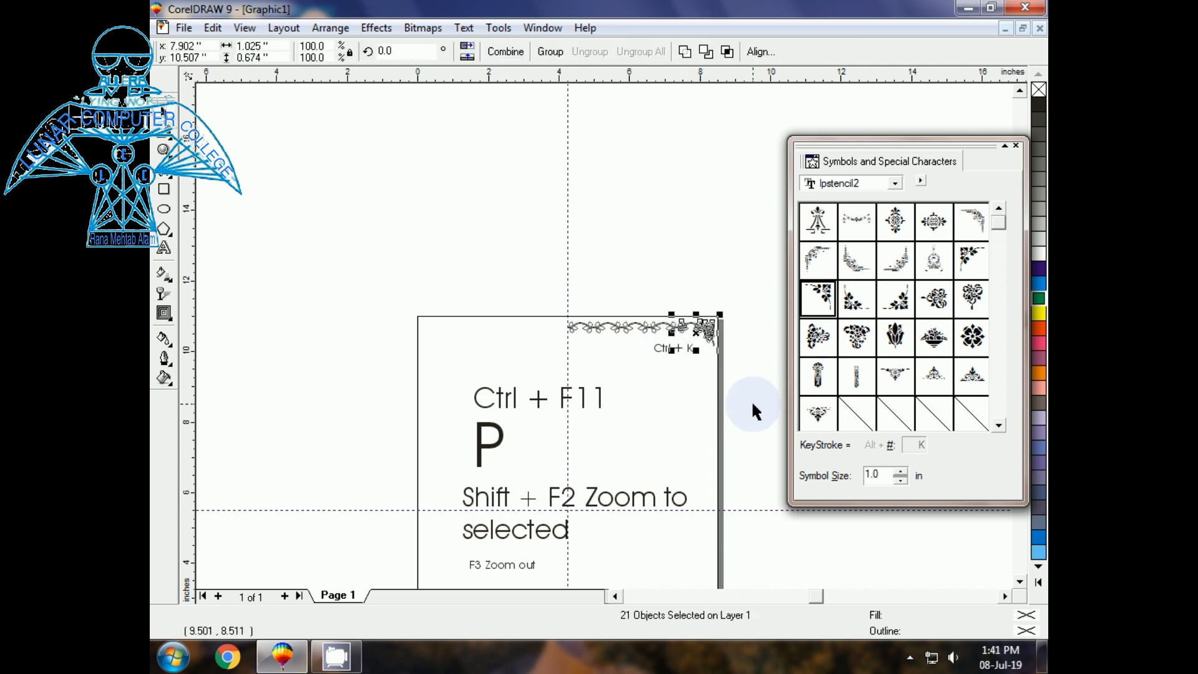
key(shift+F2)
key(F3)
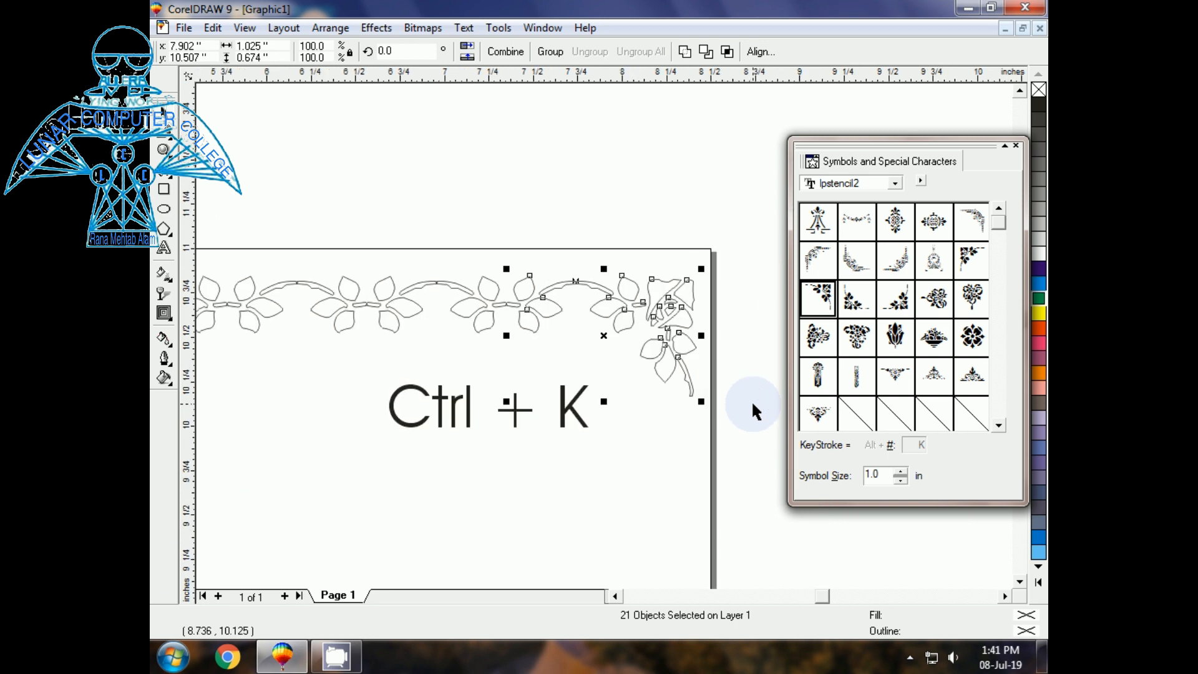
click(666, 452)
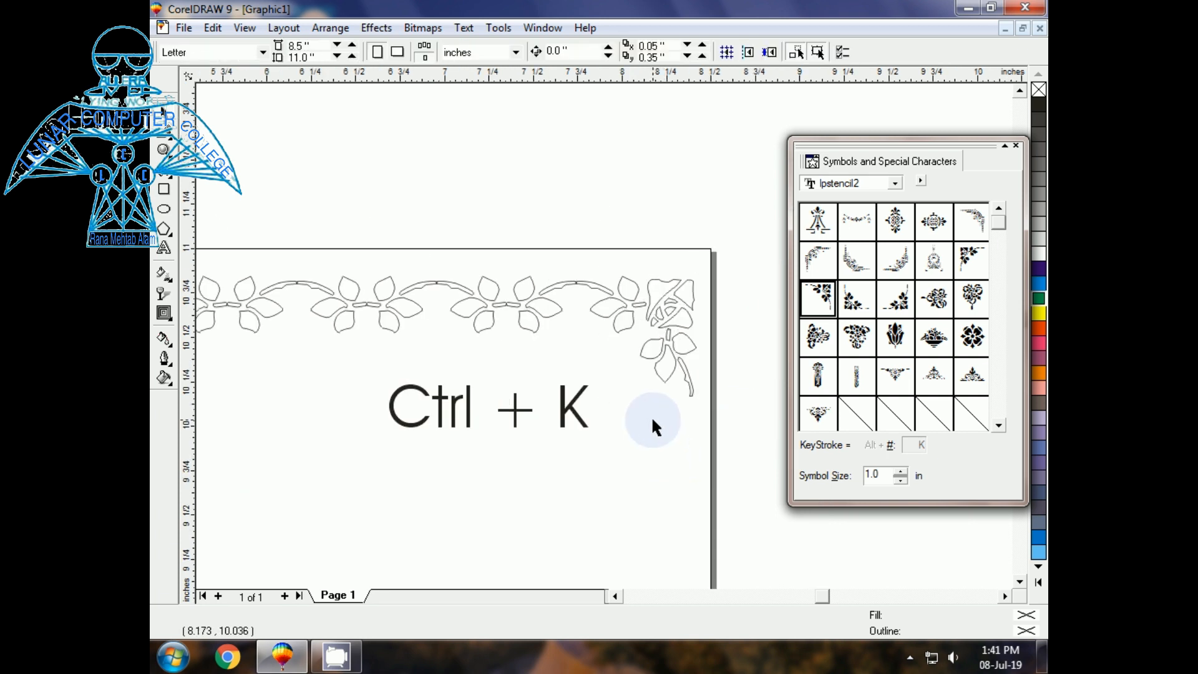
click(668, 337)
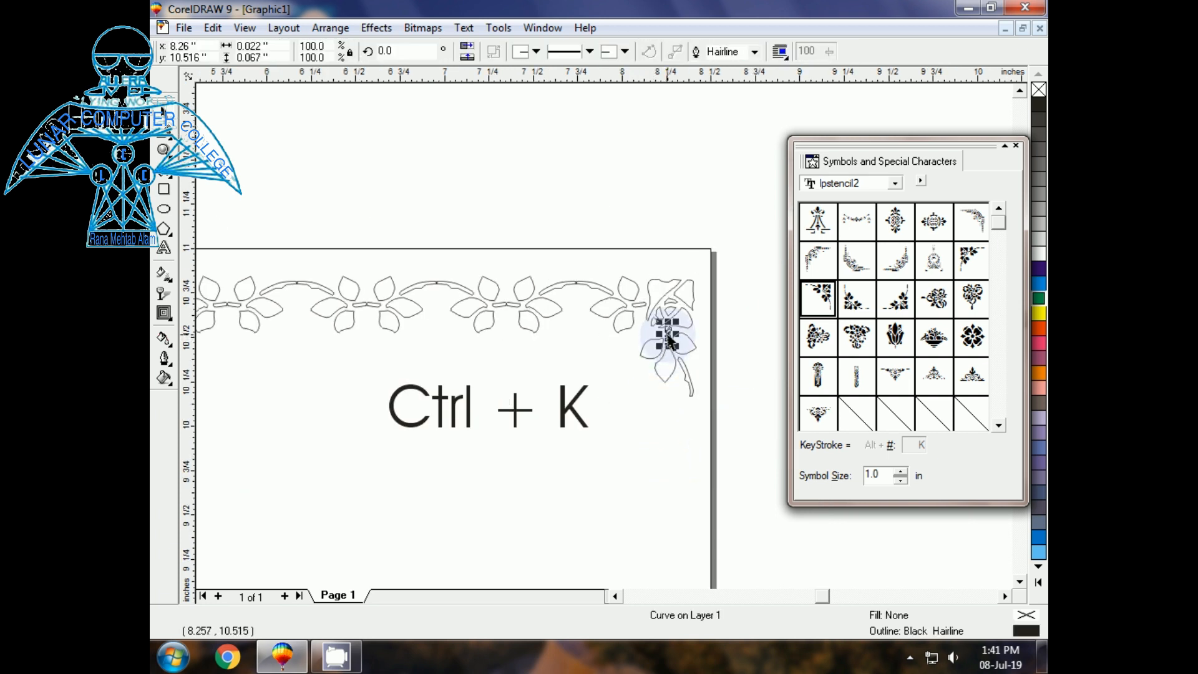
click(650, 426)
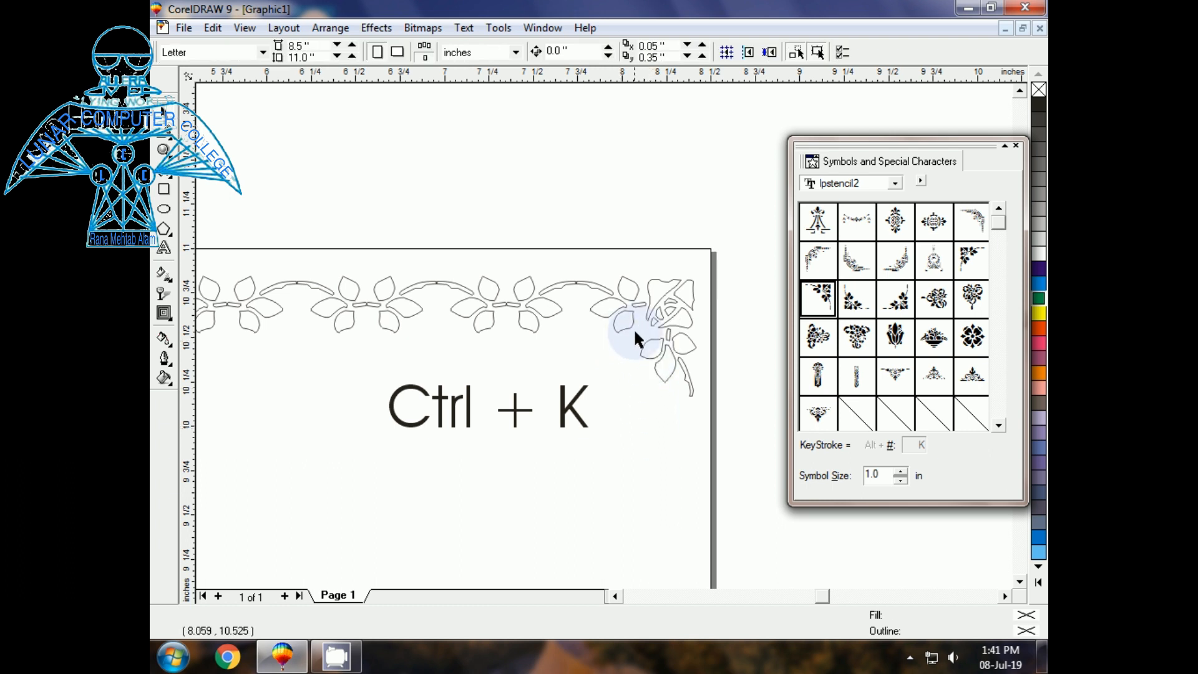
drag(635, 325, 719, 433)
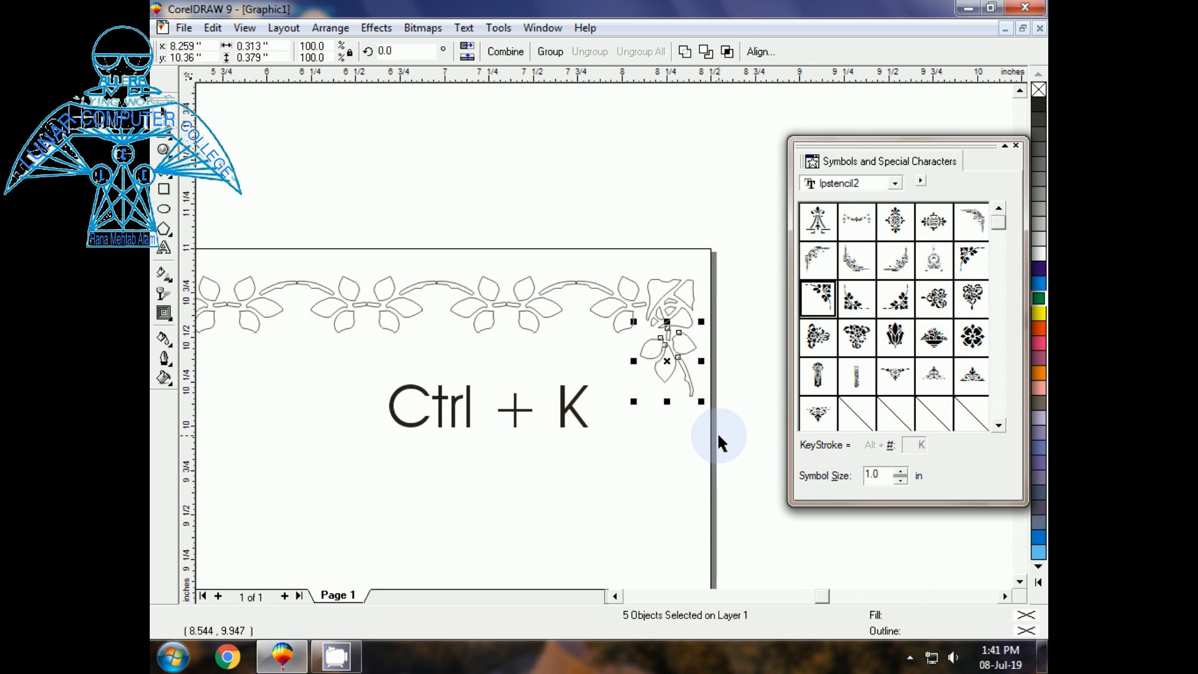
drag(668, 323, 676, 413)
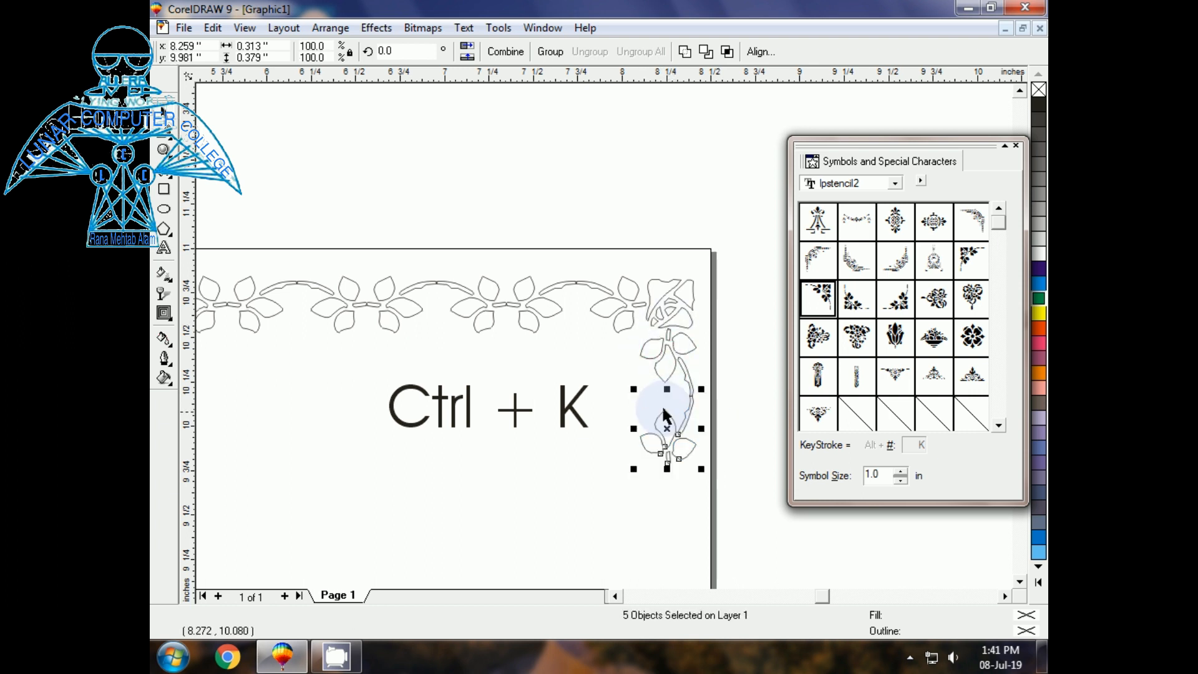
- Repeat the mirrored leaf copies down the page's right edge until they cross the horizontal centre guideline
key(ctrl+r)
key(ctrl+r)
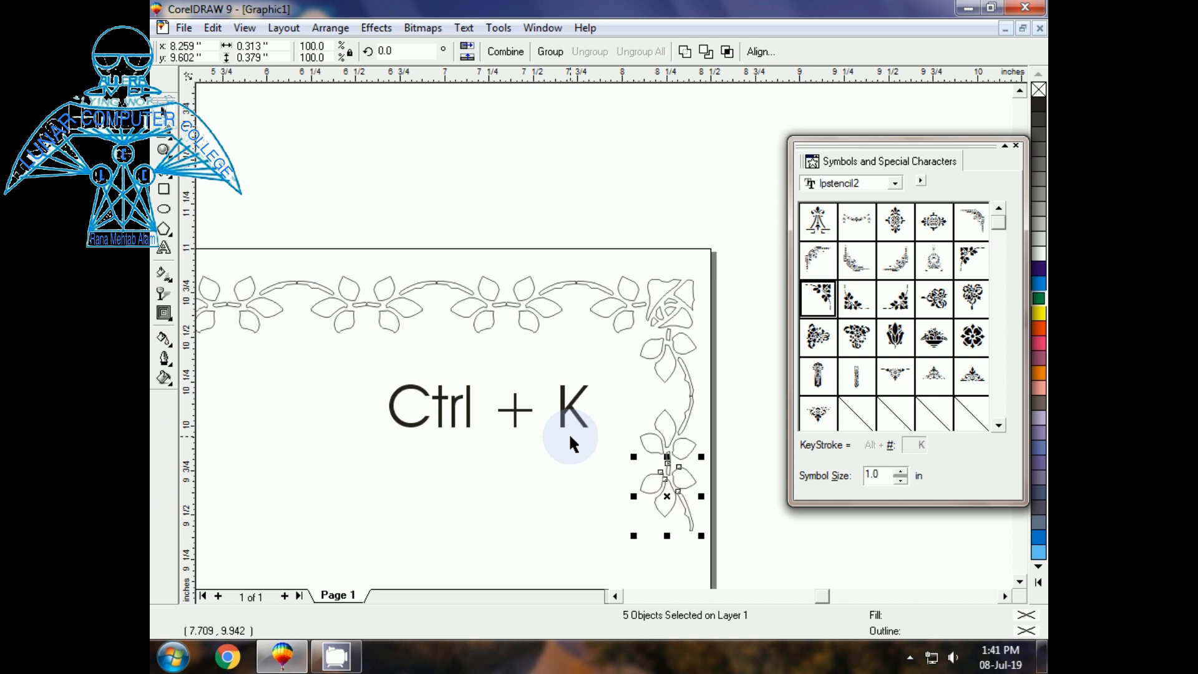
key(ctrl+r)
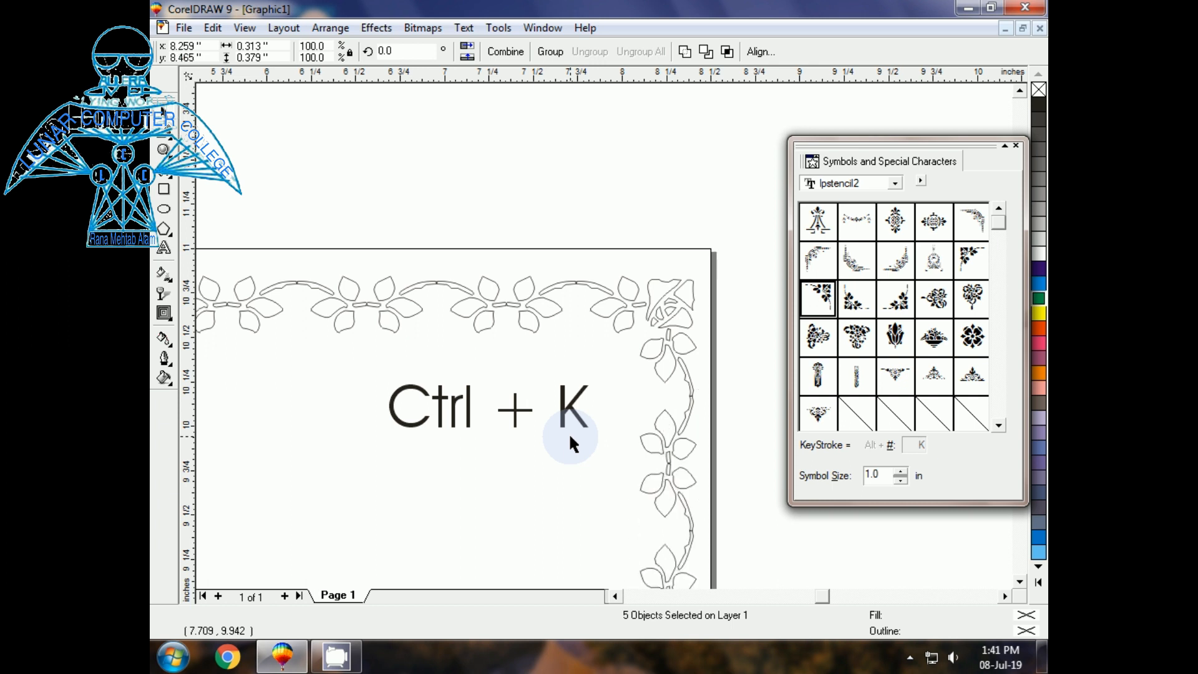
key(F3)
key(F3)
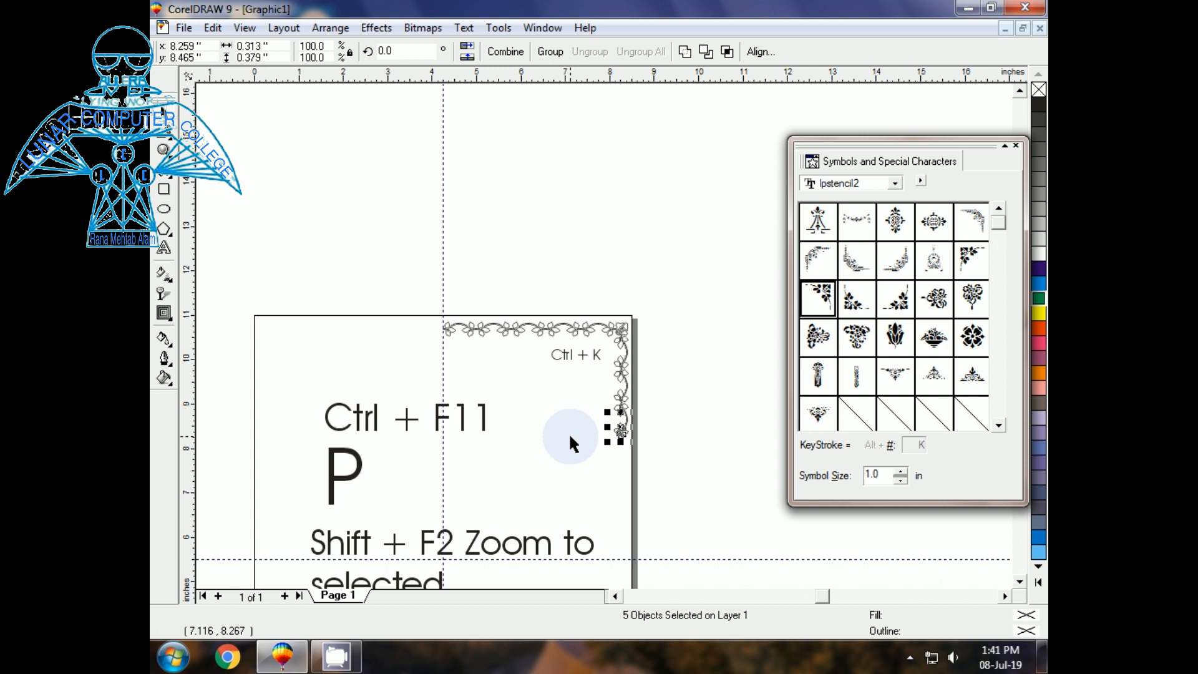
key(ctrl+r)
key(ctrl+r)
key(ctrl+r)
key(ctrl+r)
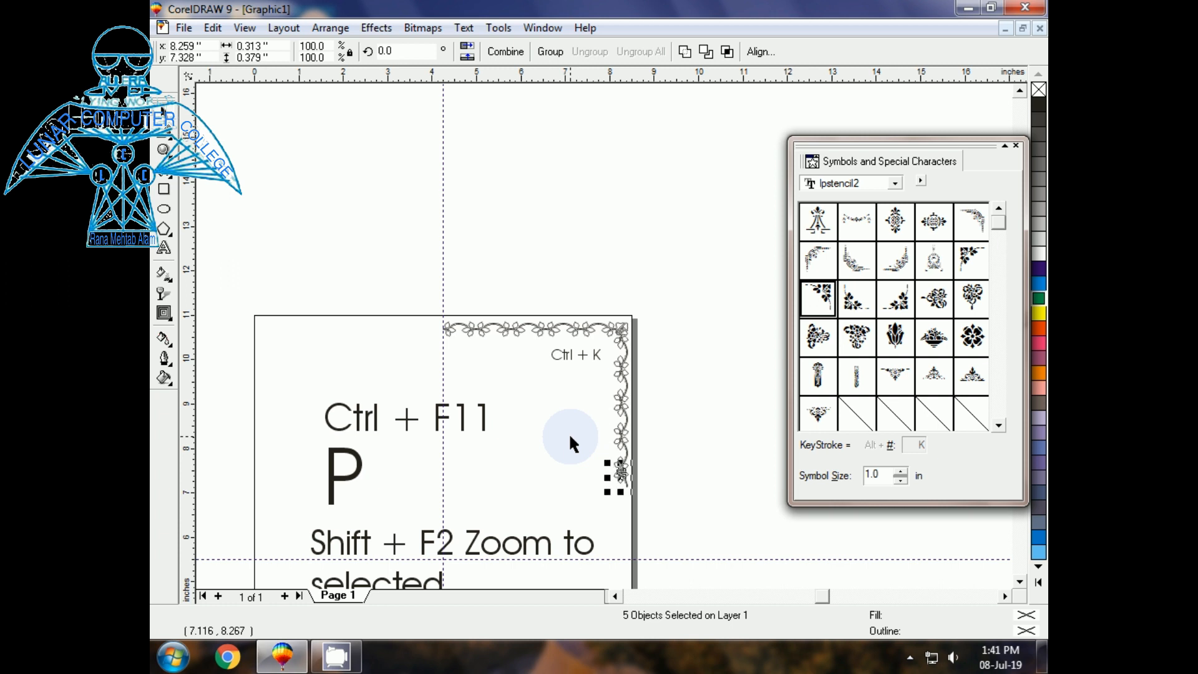
key(ctrl+r)
key(ctrl+r)
key(ctrl+r)
key(ctrl+r)
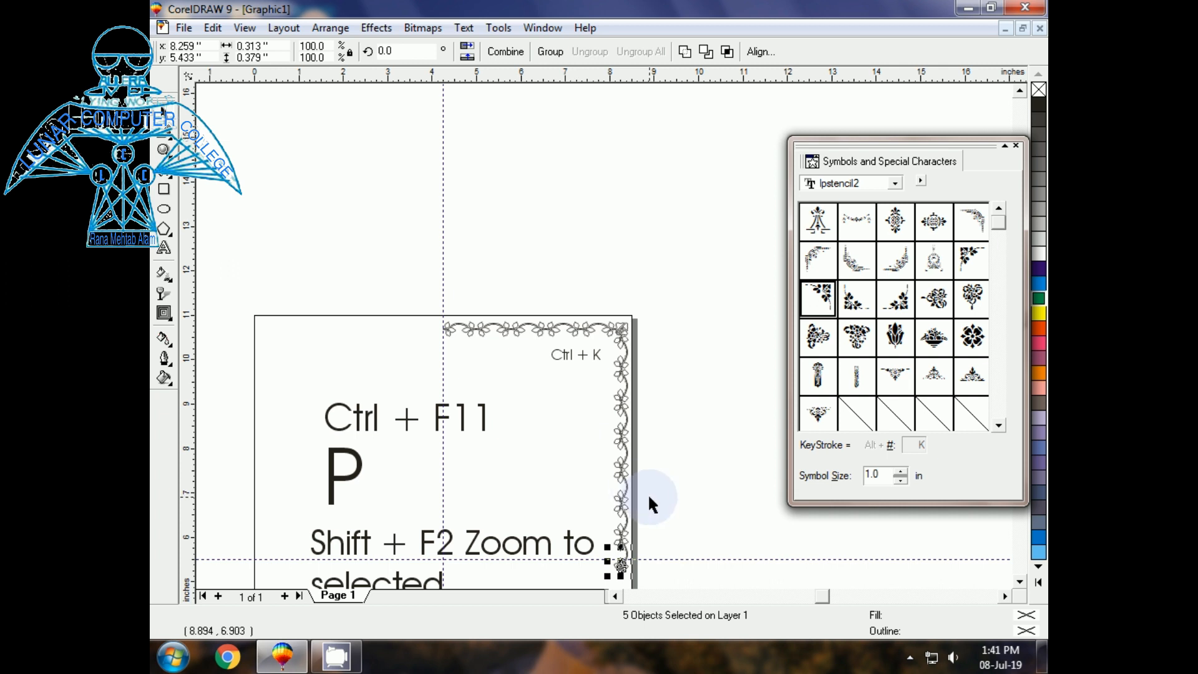
- Shorten the lowest leaf copy on the right edge so that it ends on the horizontal centre guideline
key(F2)
drag(601, 522, 657, 613)
click(467, 246)
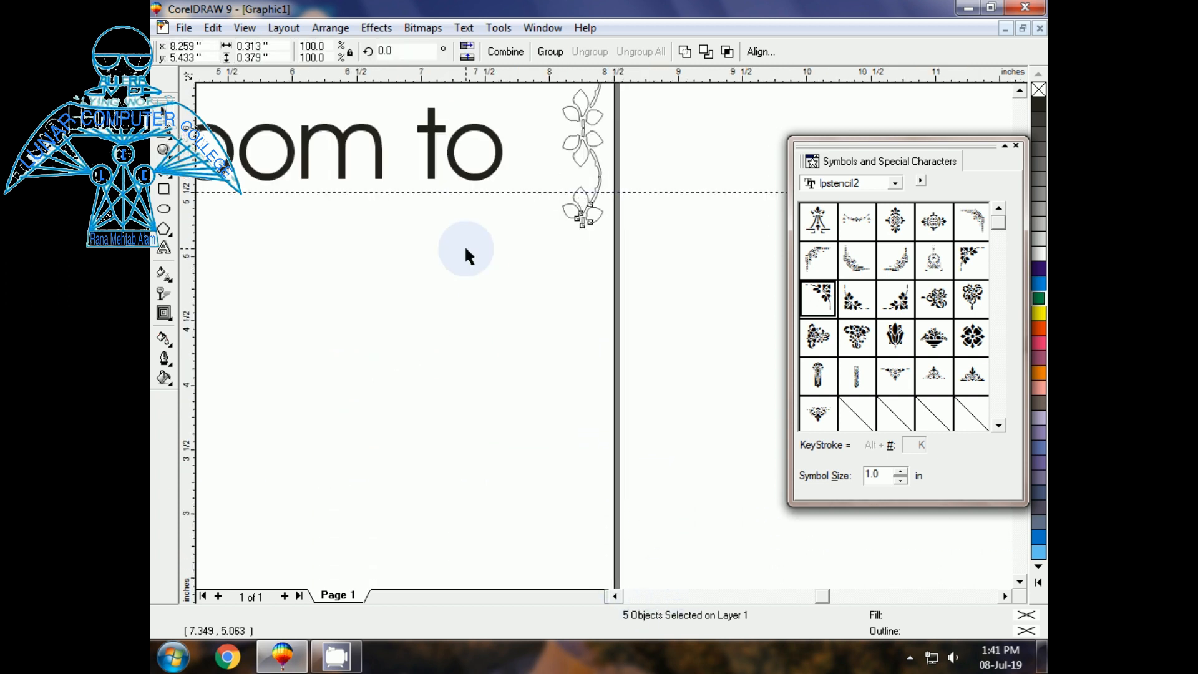
click(583, 226)
click(553, 170)
drag(606, 250, 583, 192)
click(573, 256)
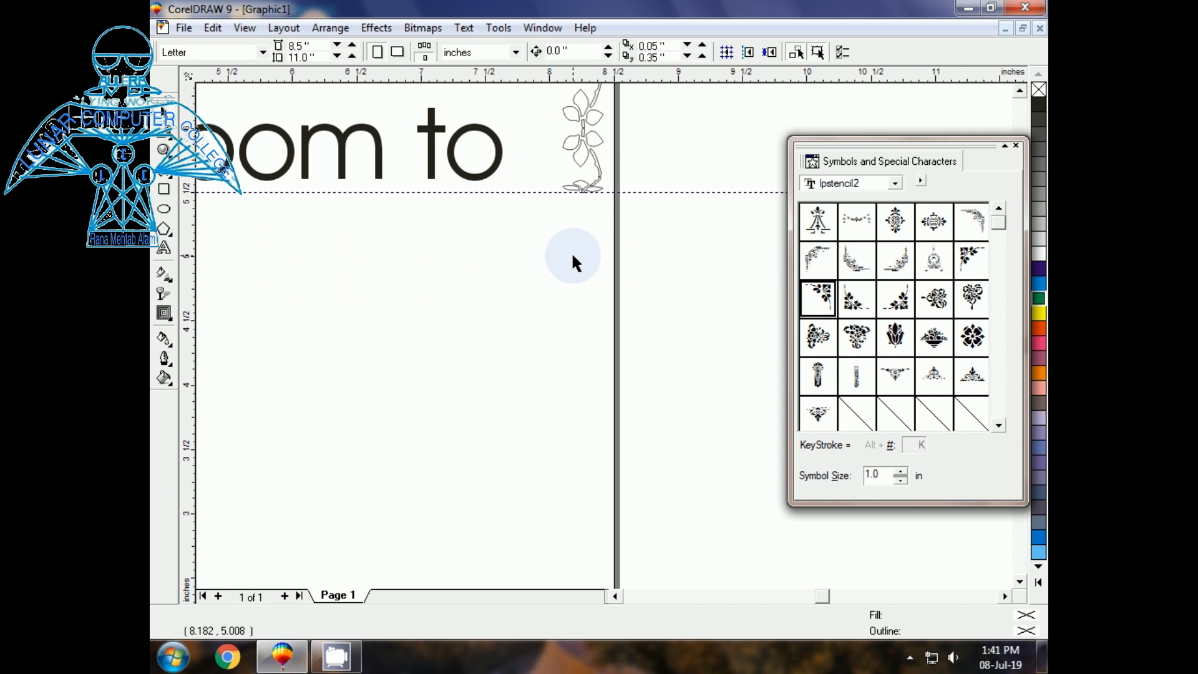
- Place the Ctrl + K note above the Ctrl + F11 note and move all five shortcut notes off the page to its right
key(F3)
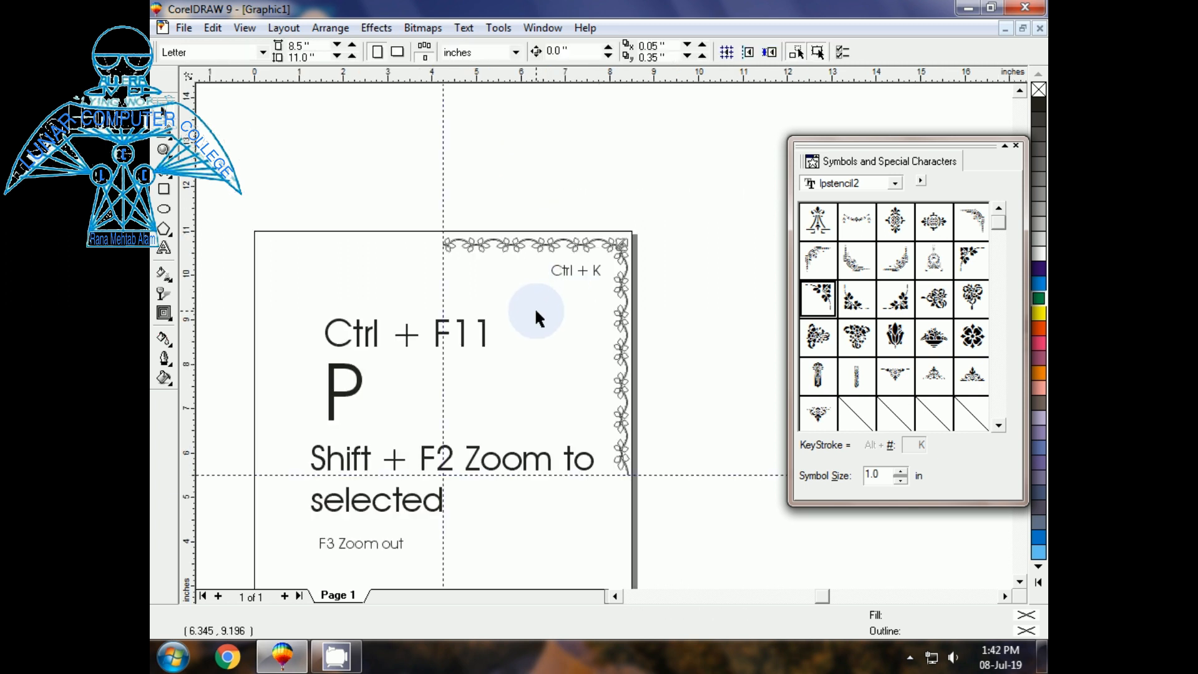
click(565, 268)
drag(587, 279, 362, 302)
click(508, 372)
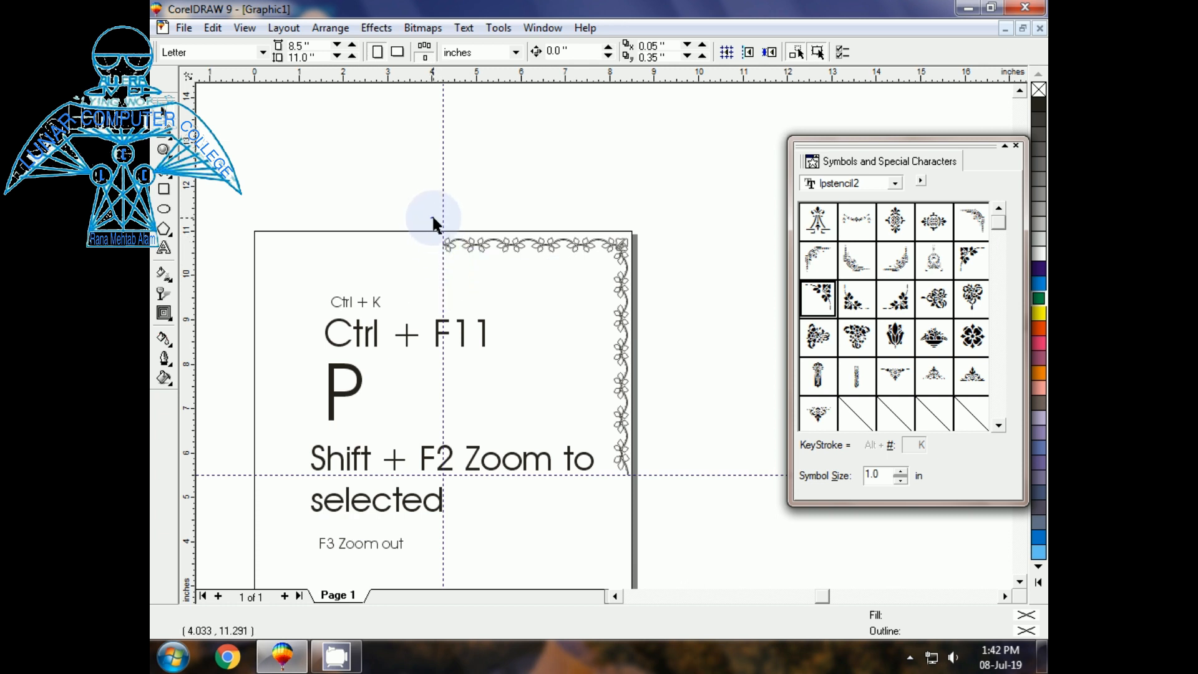
drag(294, 270, 610, 536)
drag(441, 417, 783, 387)
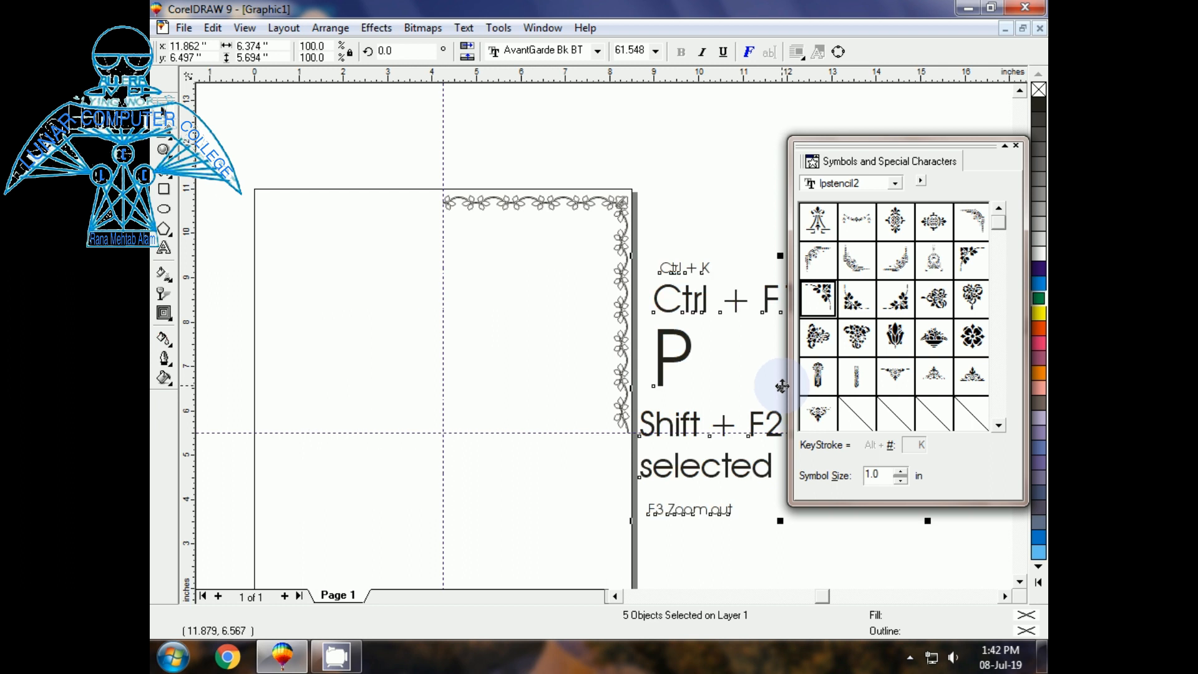
- Select all pieces of the upper-right quarter of the border and group them
click(431, 414)
drag(401, 158, 637, 460)
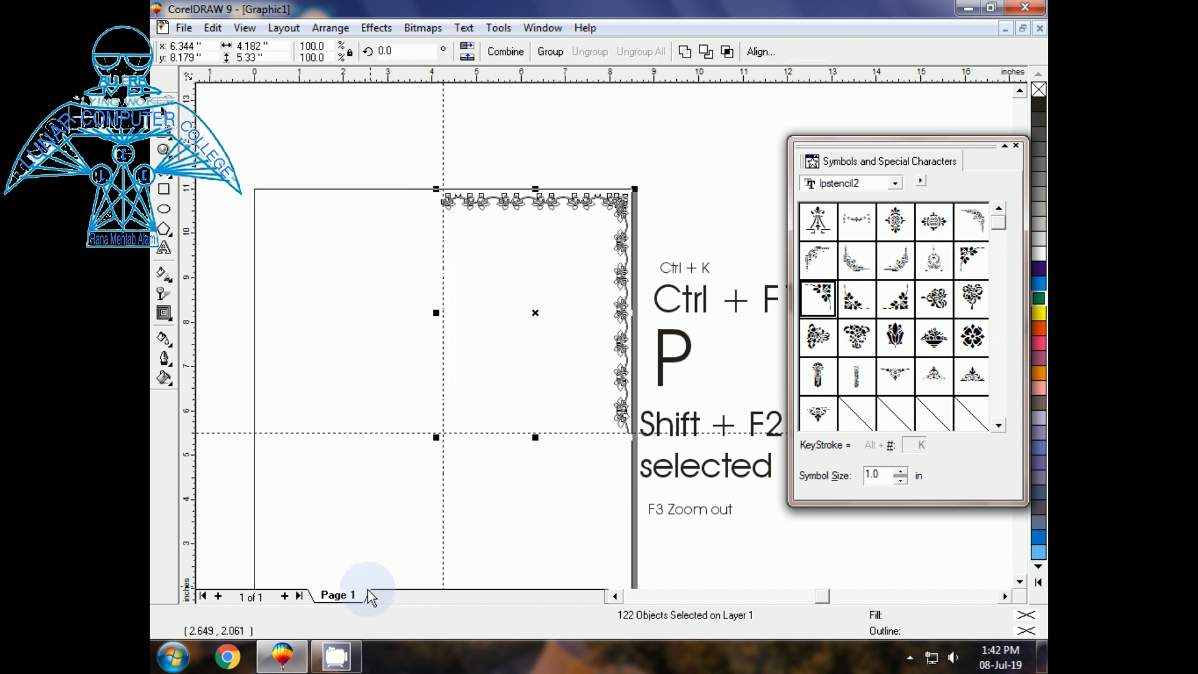
key(ctrl+g)
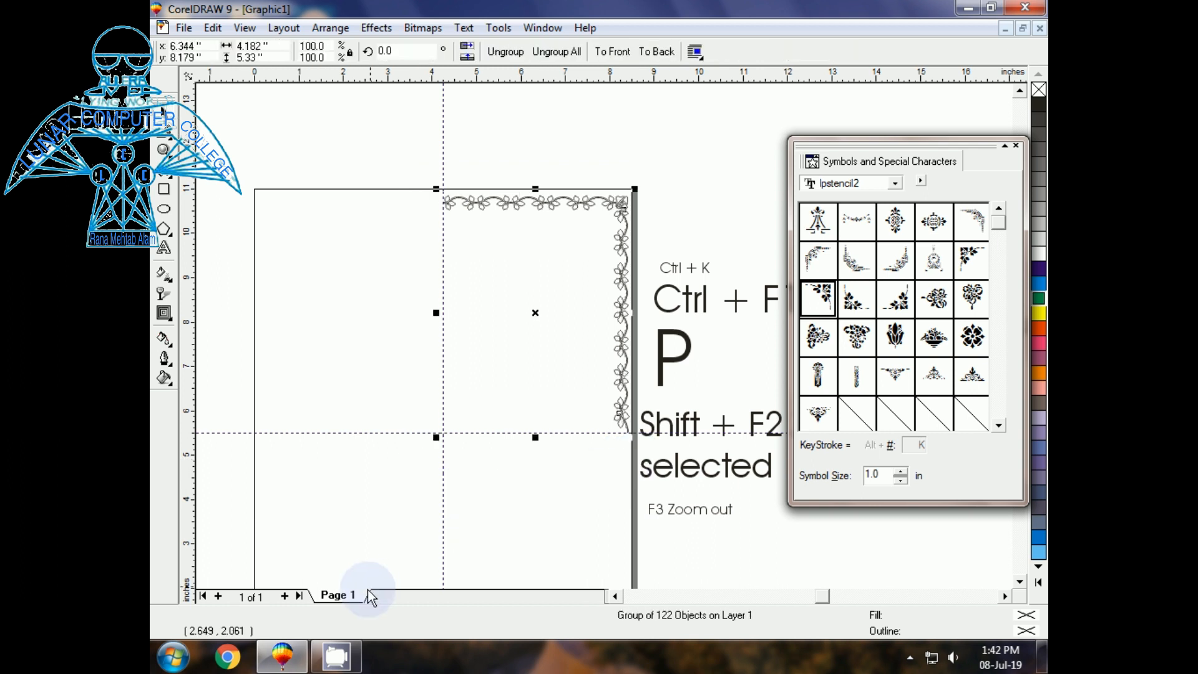
click(493, 142)
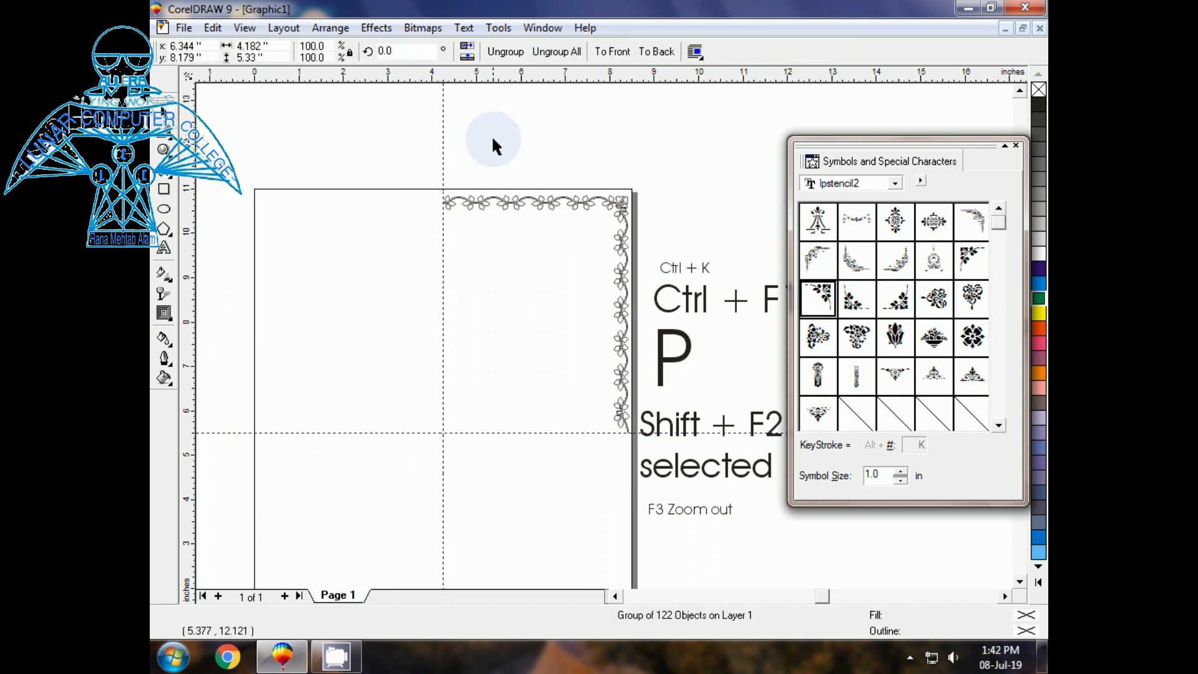
click(621, 352)
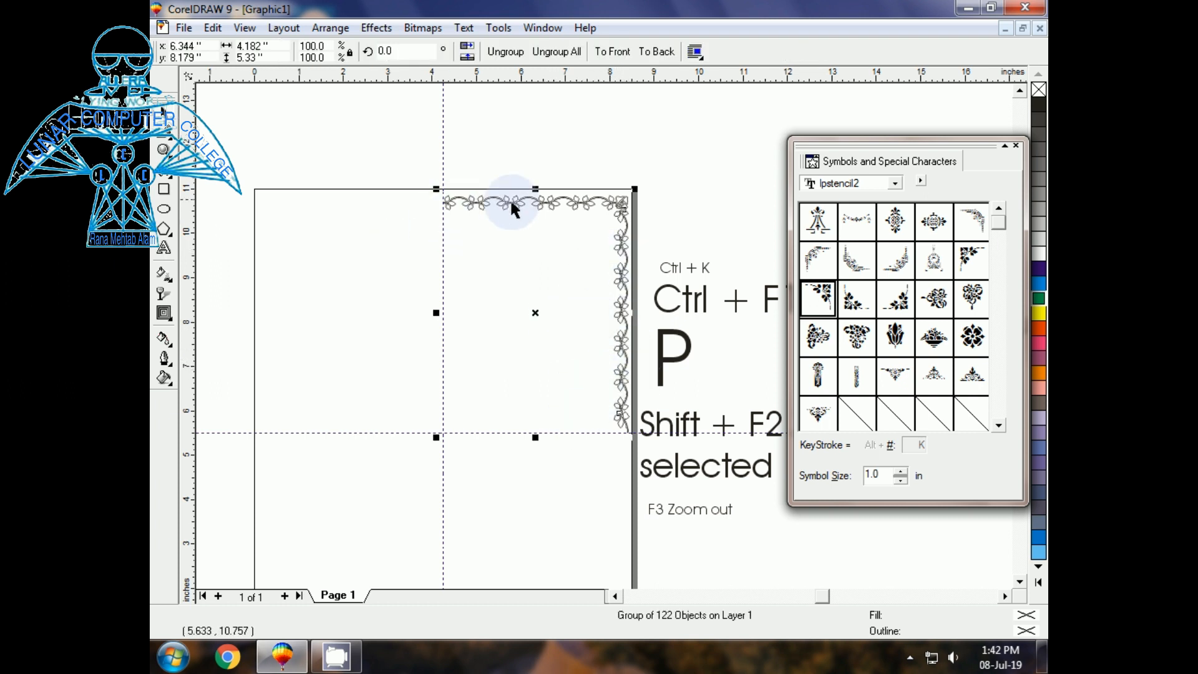
- Mirror a copy of the grouped quarter border onto the page's left half and mirror copies of both quarters onto the lower half
drag(635, 188, 350, 197)
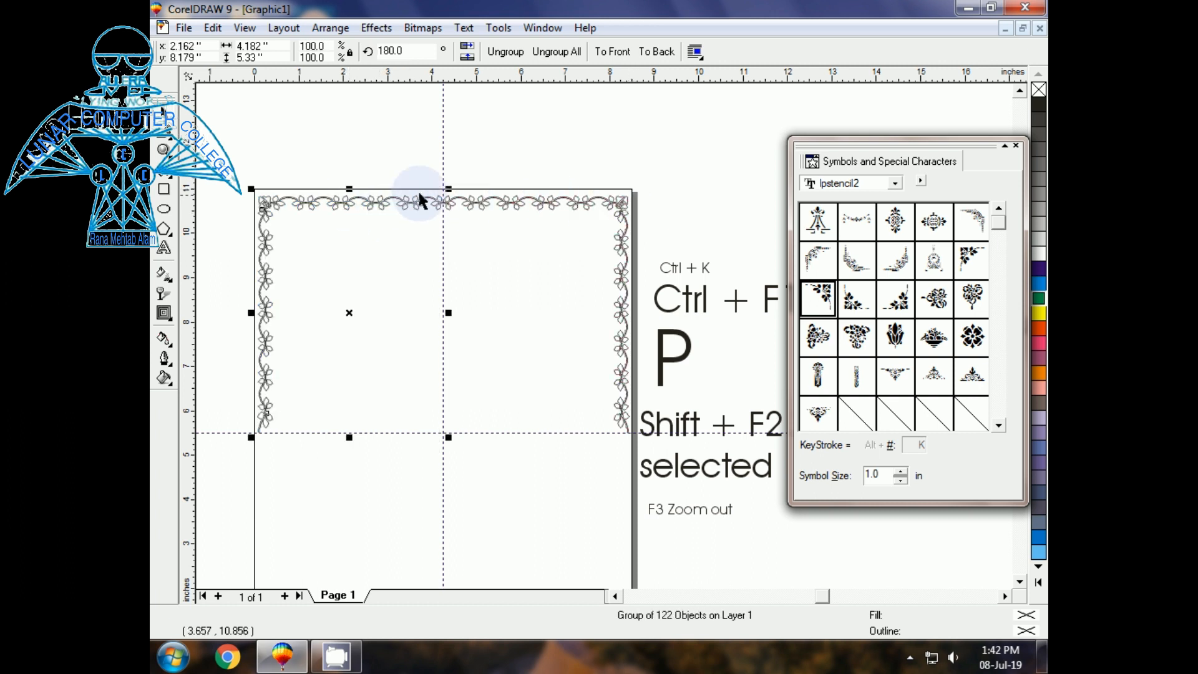
click(368, 268)
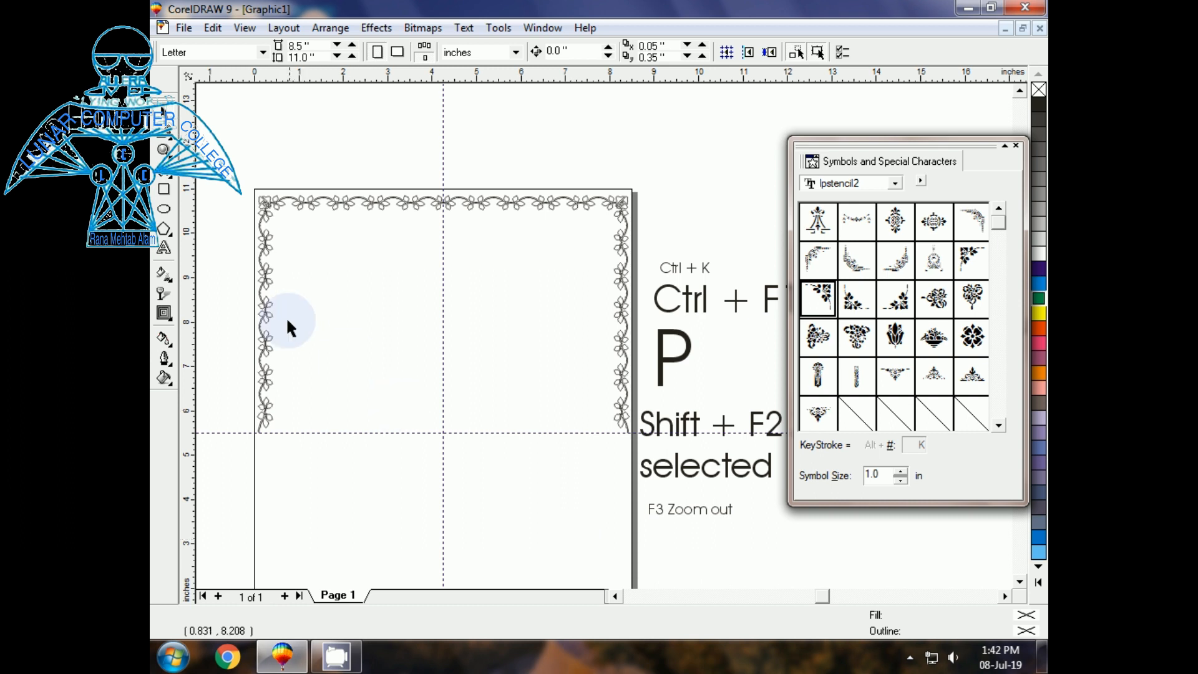
drag(253, 182, 639, 440)
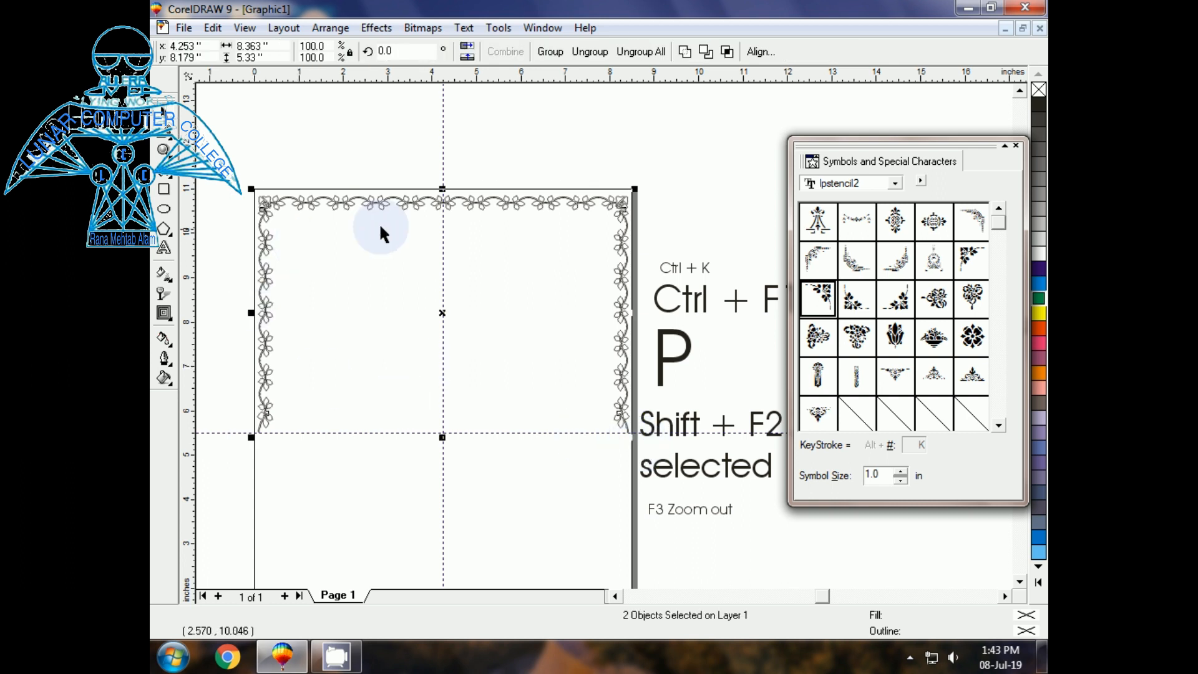
mouse_move(442, 191)
mouse_down()
mouse_move(455, 487)
mouse_move(520, 180)
mouse_up()
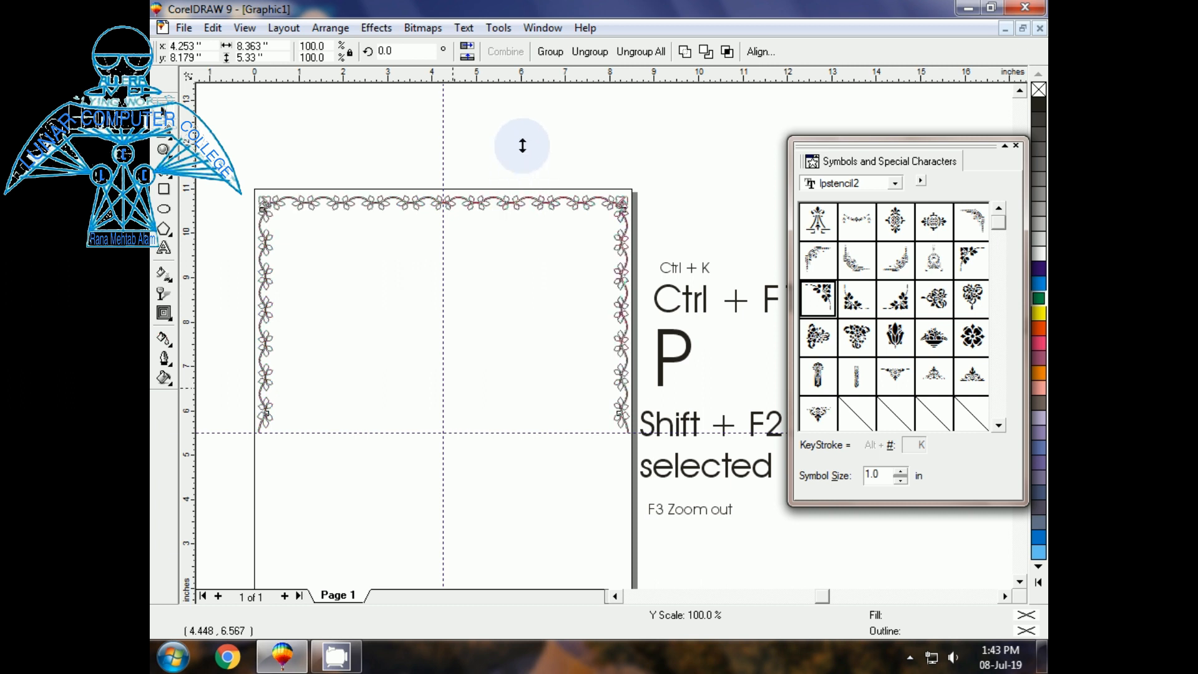
drag(453, 415, 453, 476)
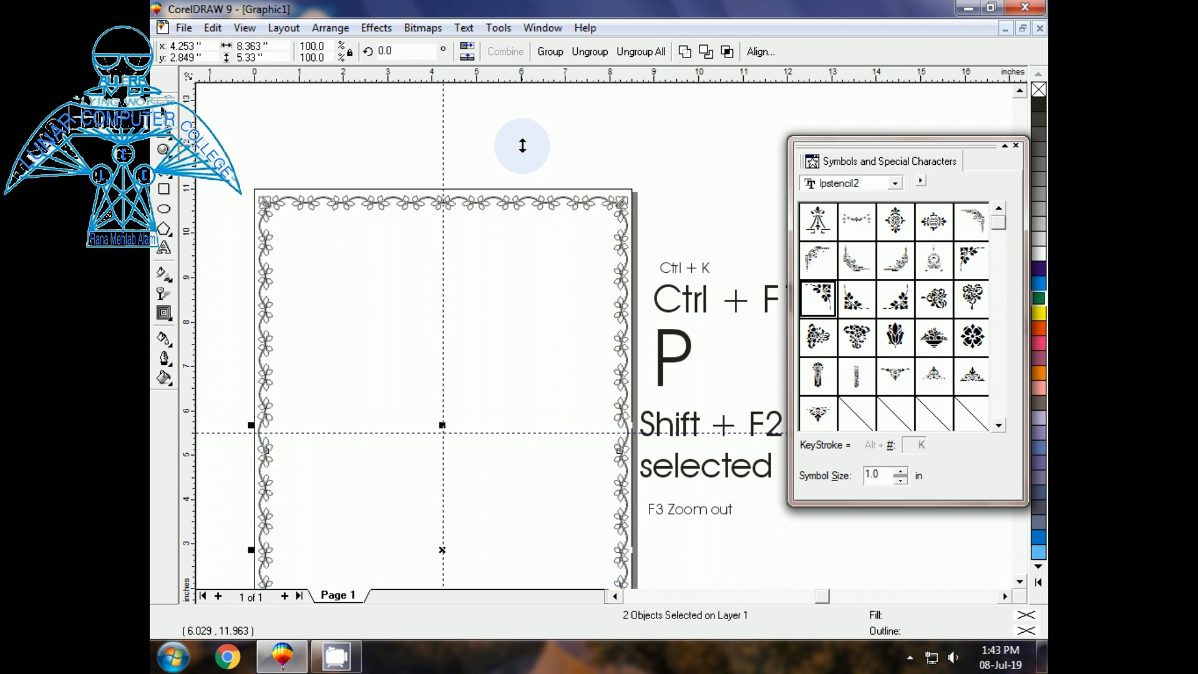
click(540, 163)
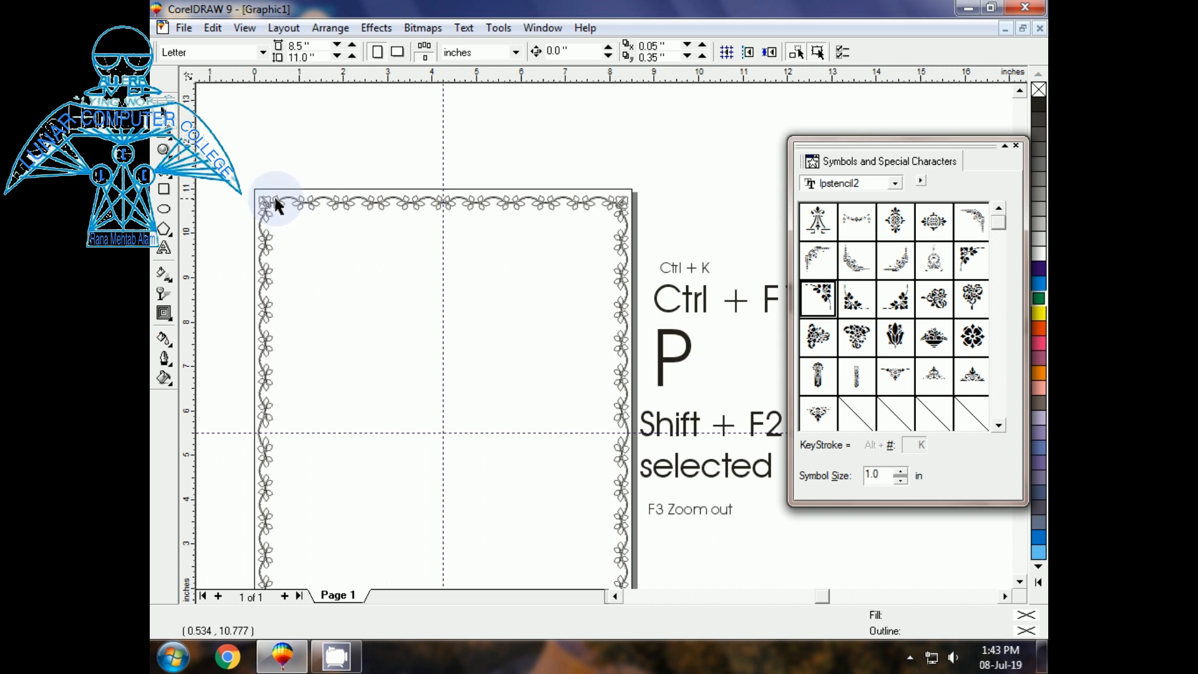
- Examine the completed leaf border as a whole page and close up along its left edge
key(F3)
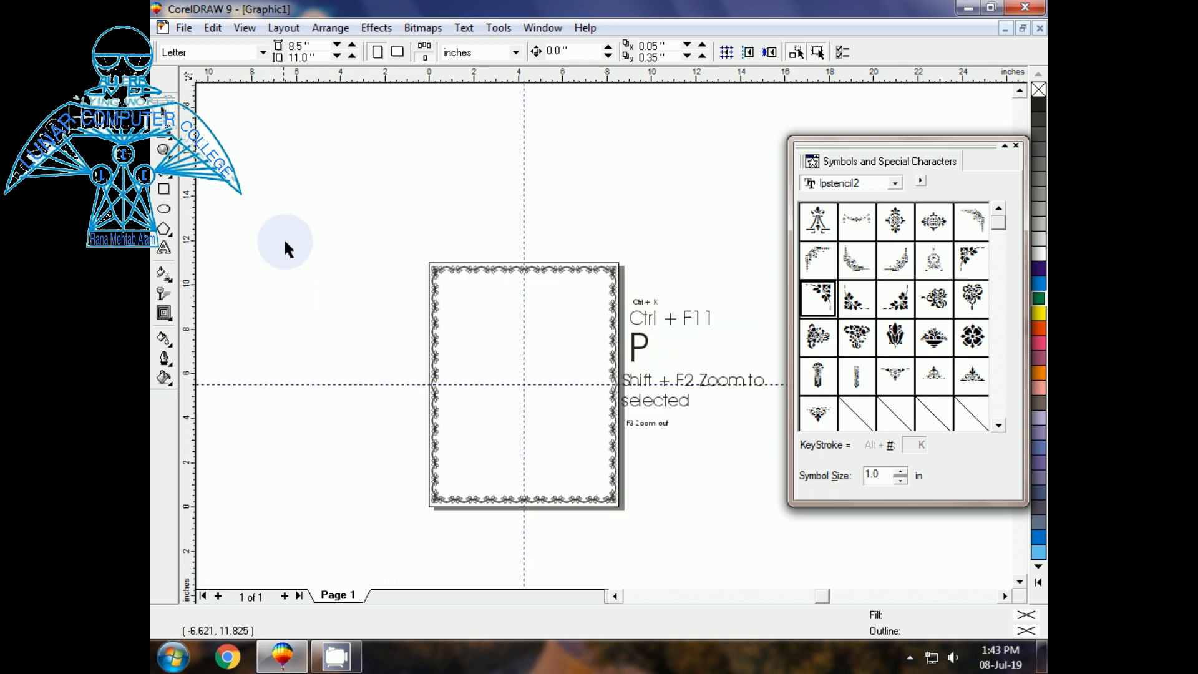
drag(586, 552, 637, 553)
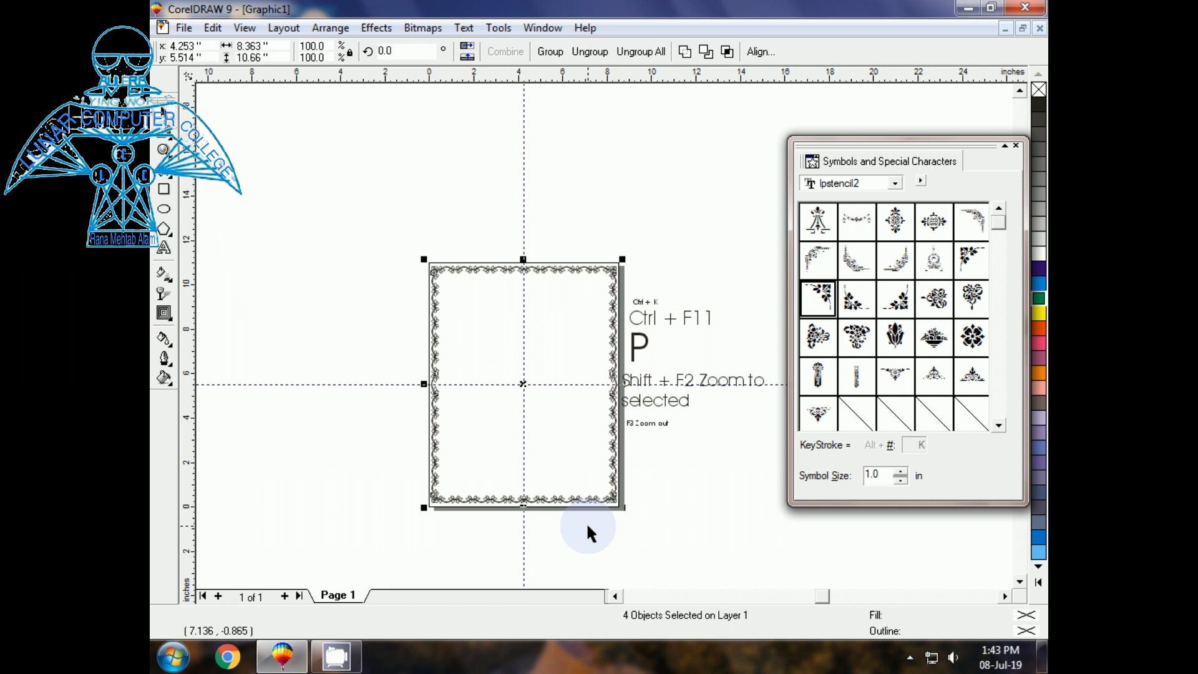
key(shift+F2)
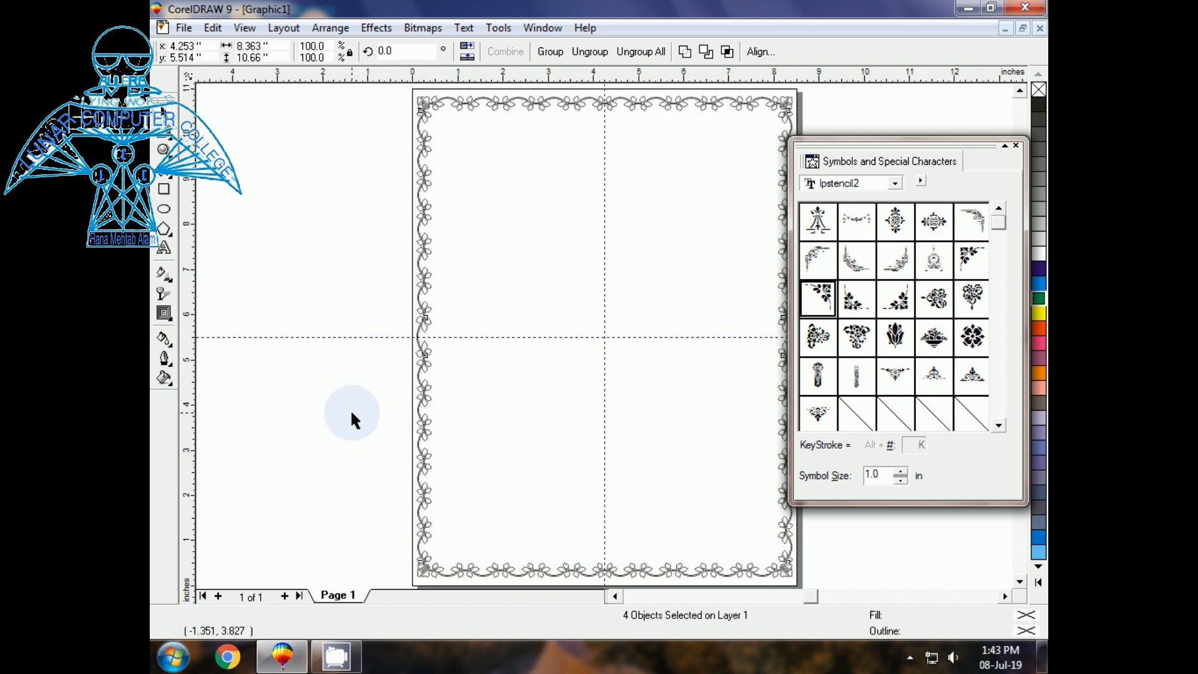
click(350, 410)
key(F2)
drag(387, 139, 433, 233)
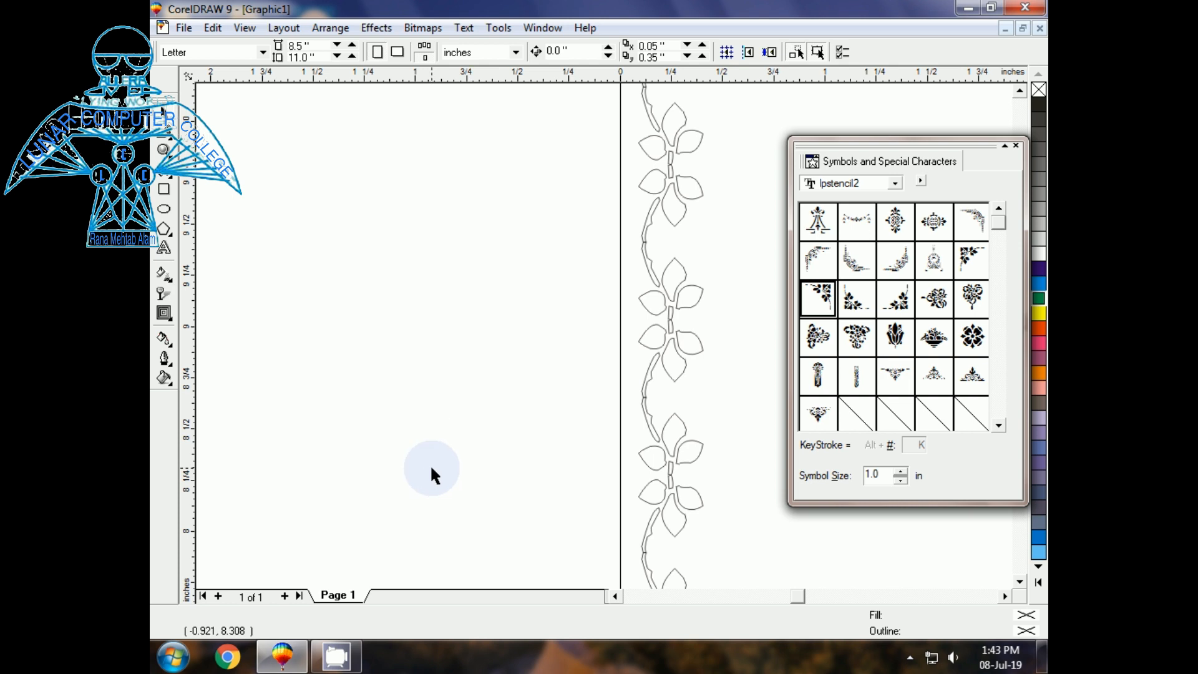
key(shift+F4)
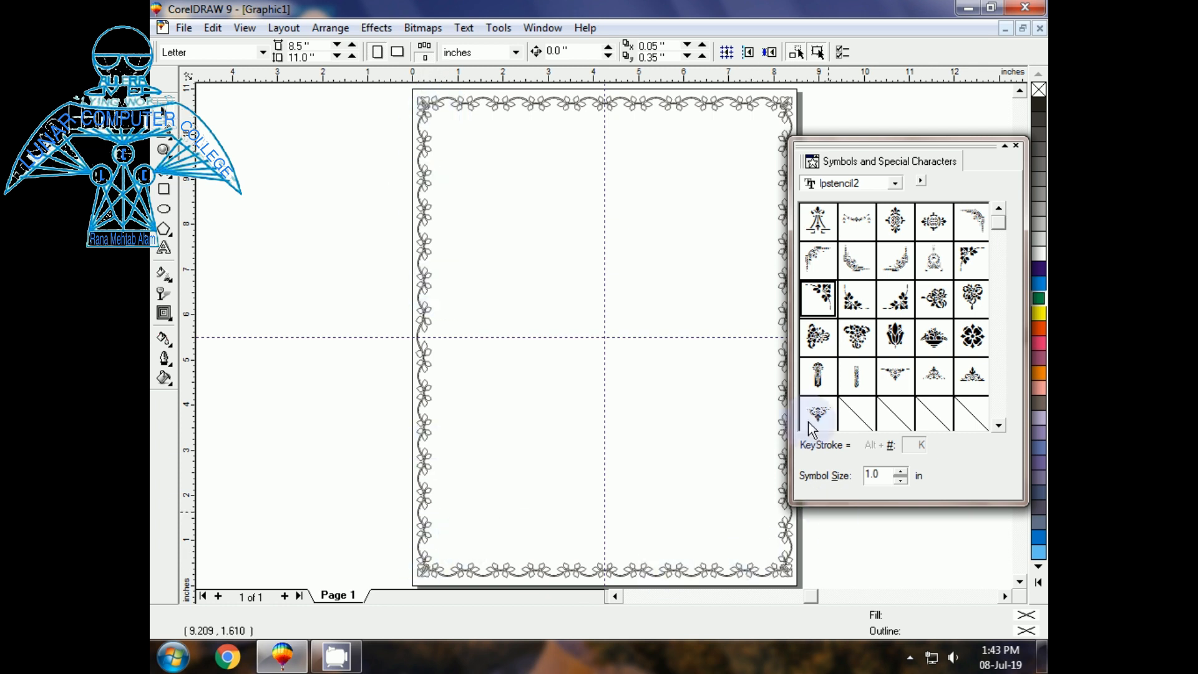
key(F3)
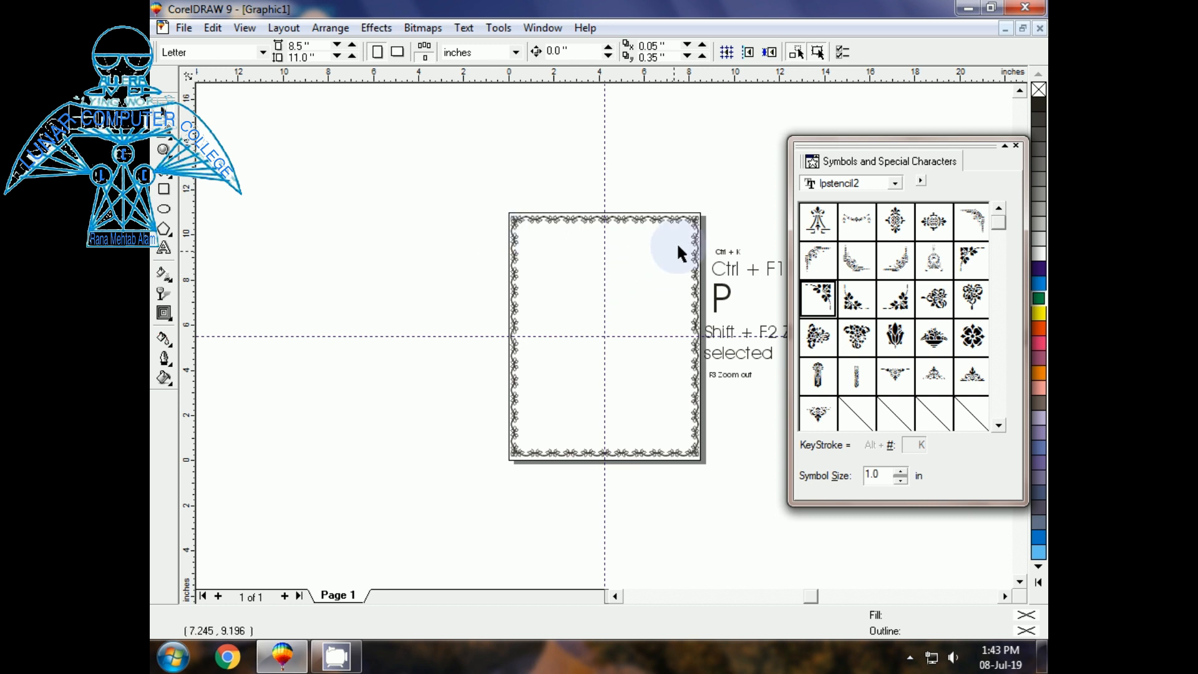
- Close the Symbols and Special Characters window and give all four border groups an orange-red fill and a green outline
drag(461, 193, 726, 487)
key(shift+F2)
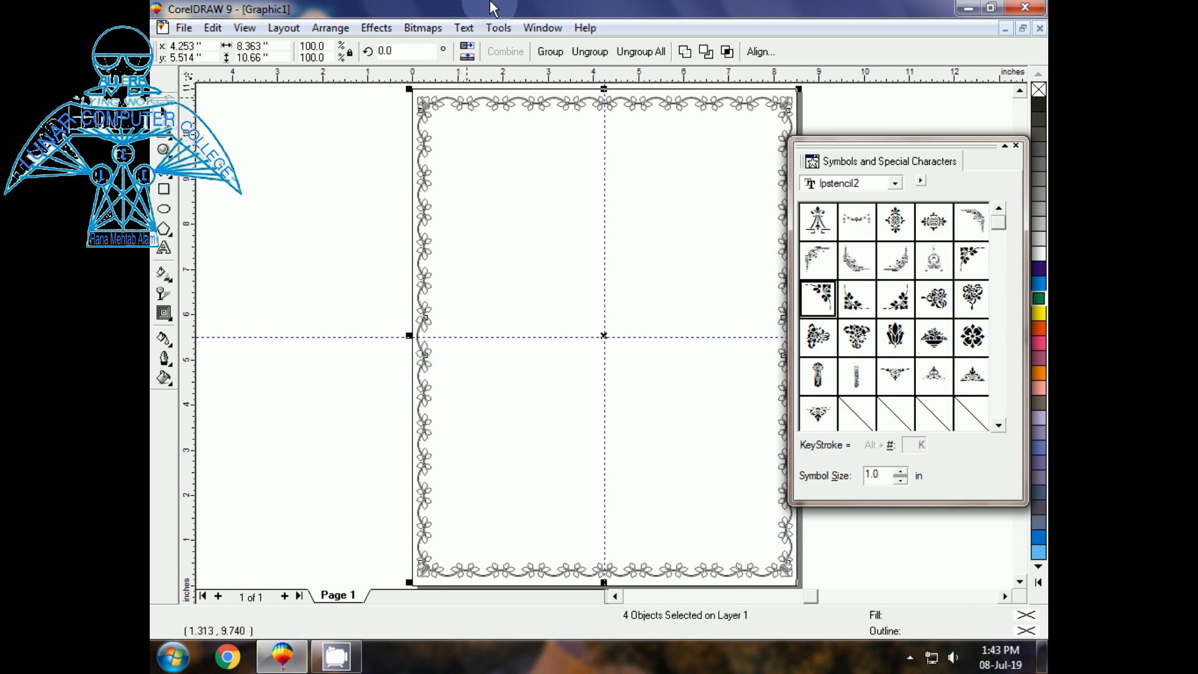
click(1005, 146)
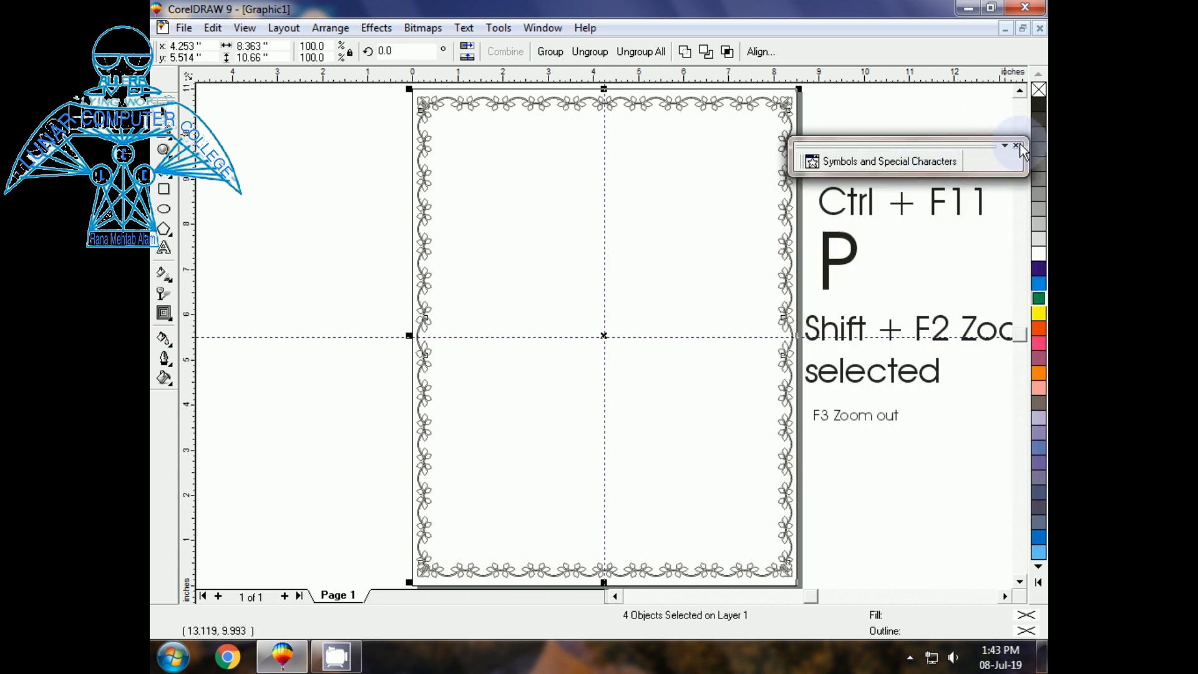
double_click(1018, 145)
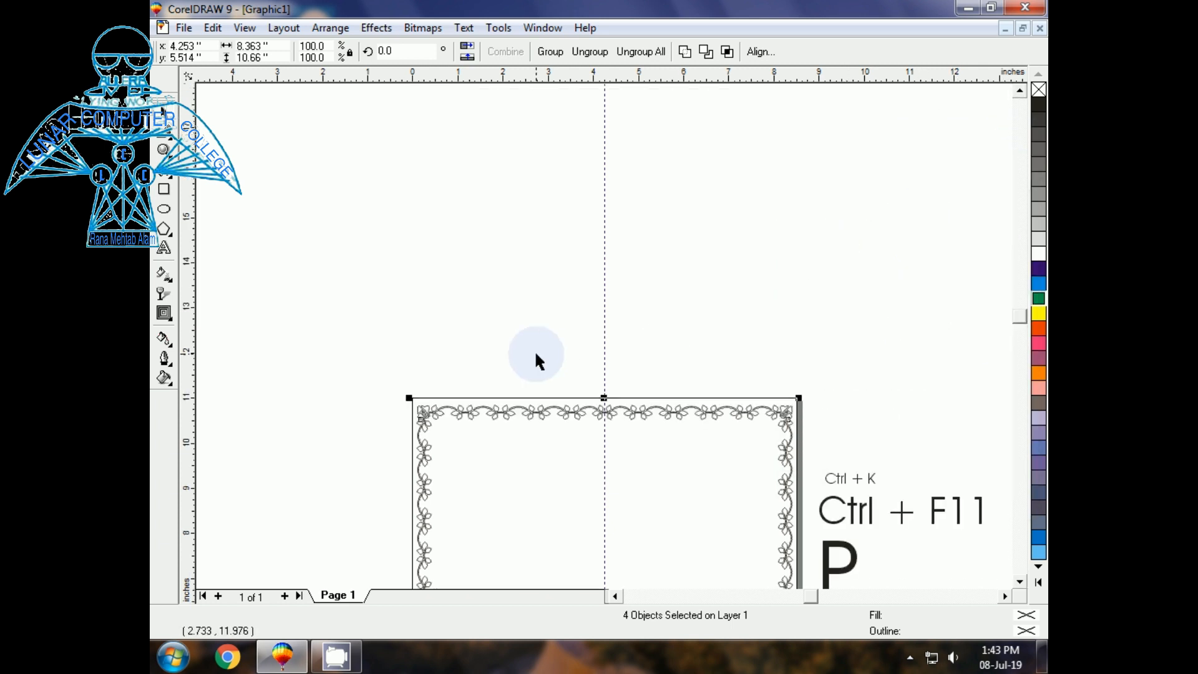
key(shift+F2)
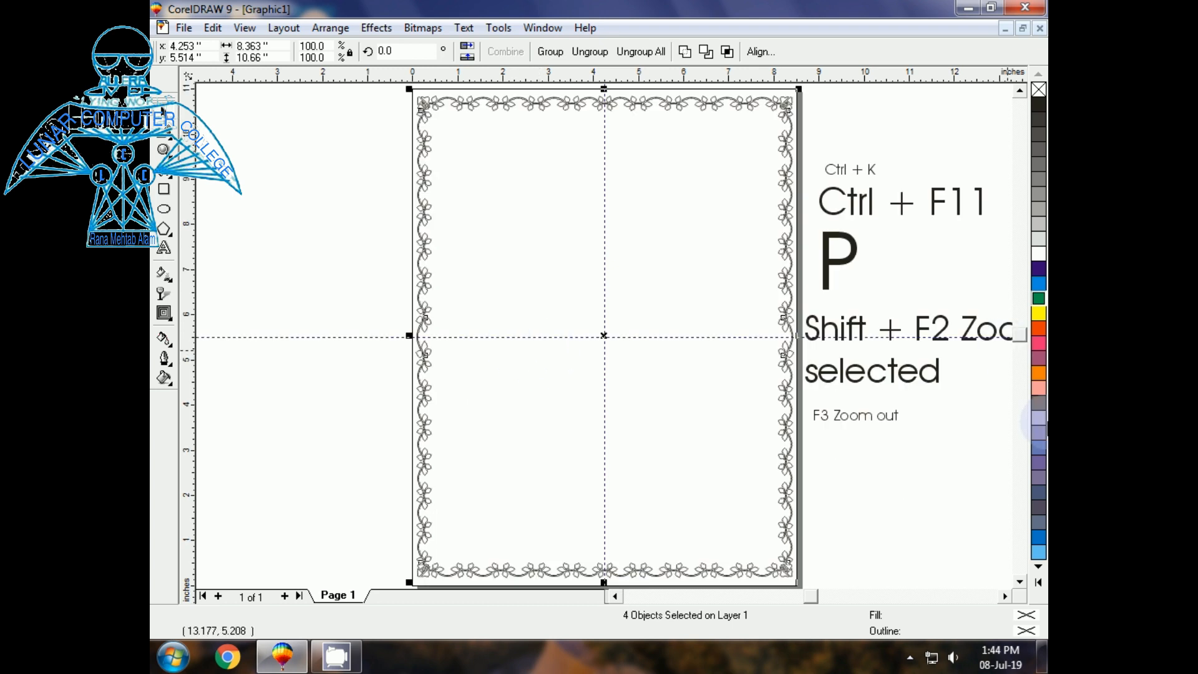
click(1036, 332)
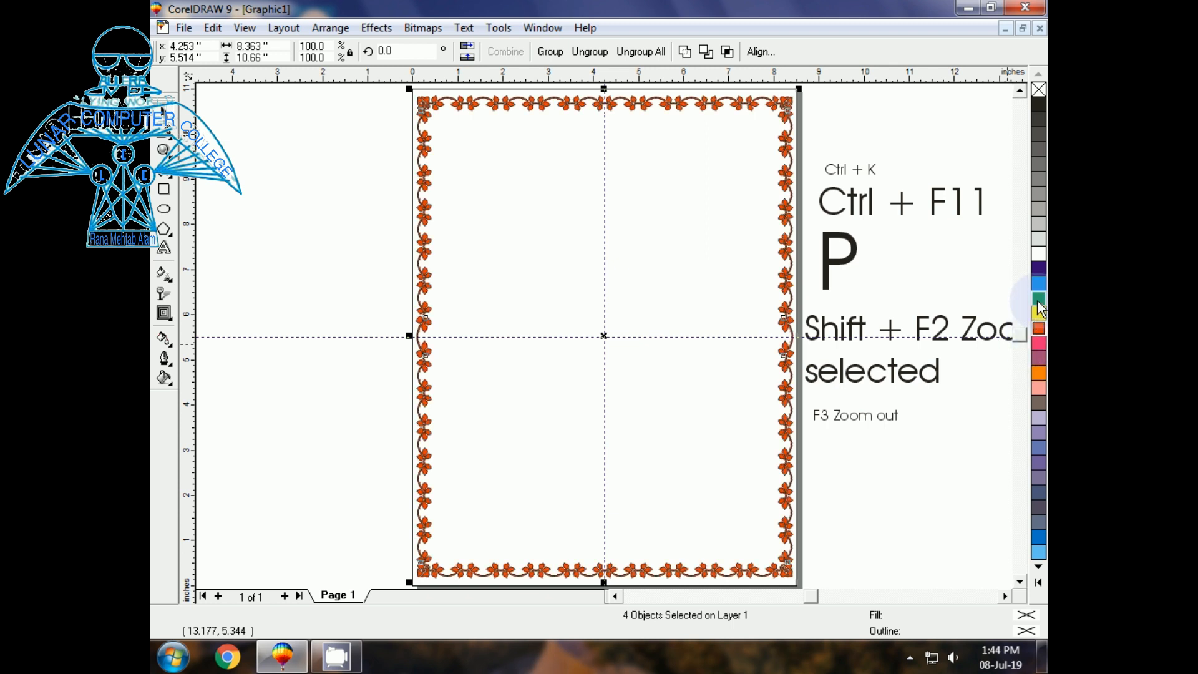
right_click(1039, 302)
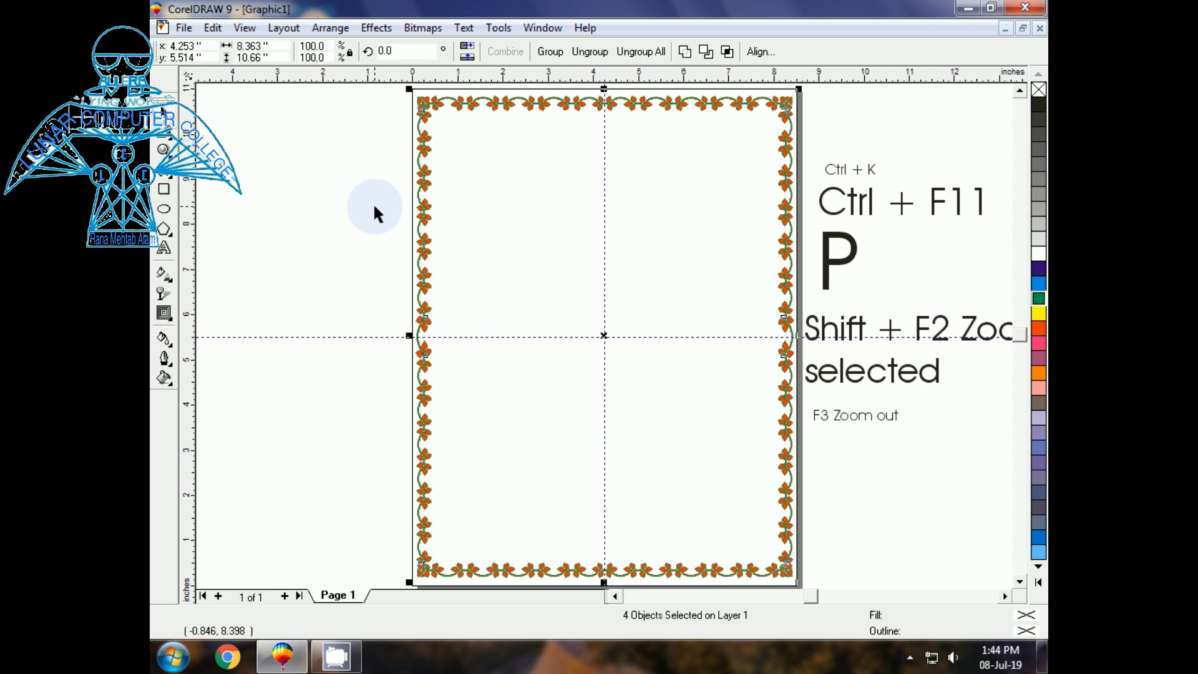
- Inspect the coloured border up close at the page's upper-left corner and select that quarter's group
key(F2)
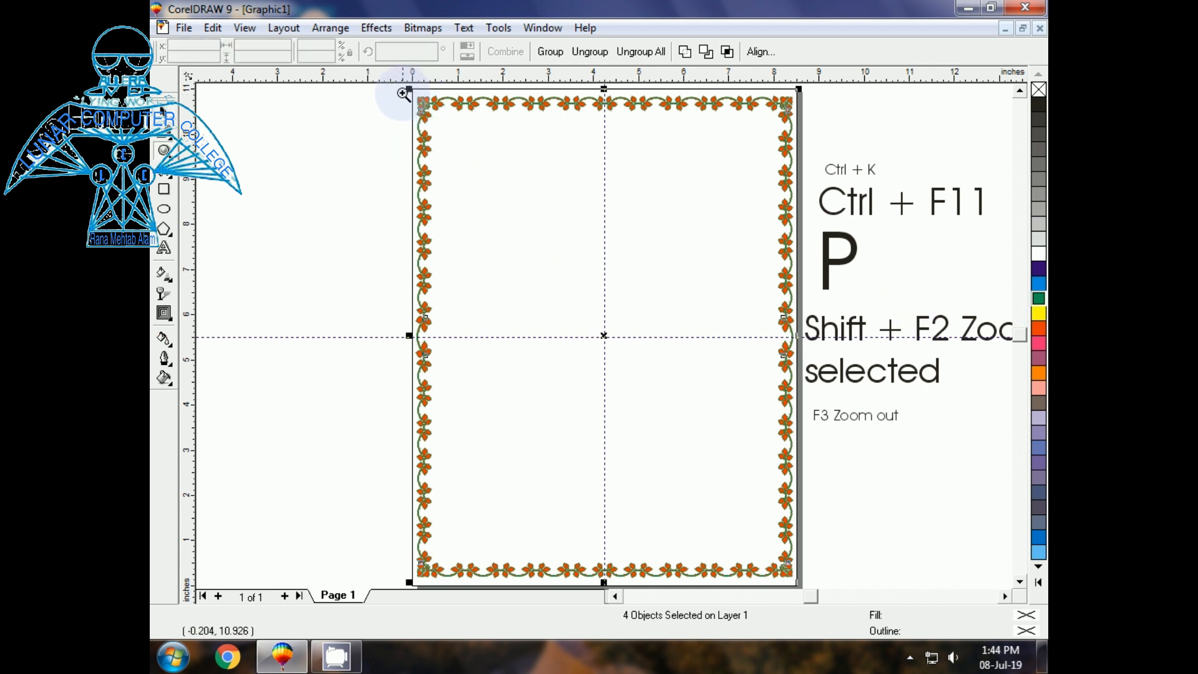
drag(401, 93, 469, 166)
click(349, 308)
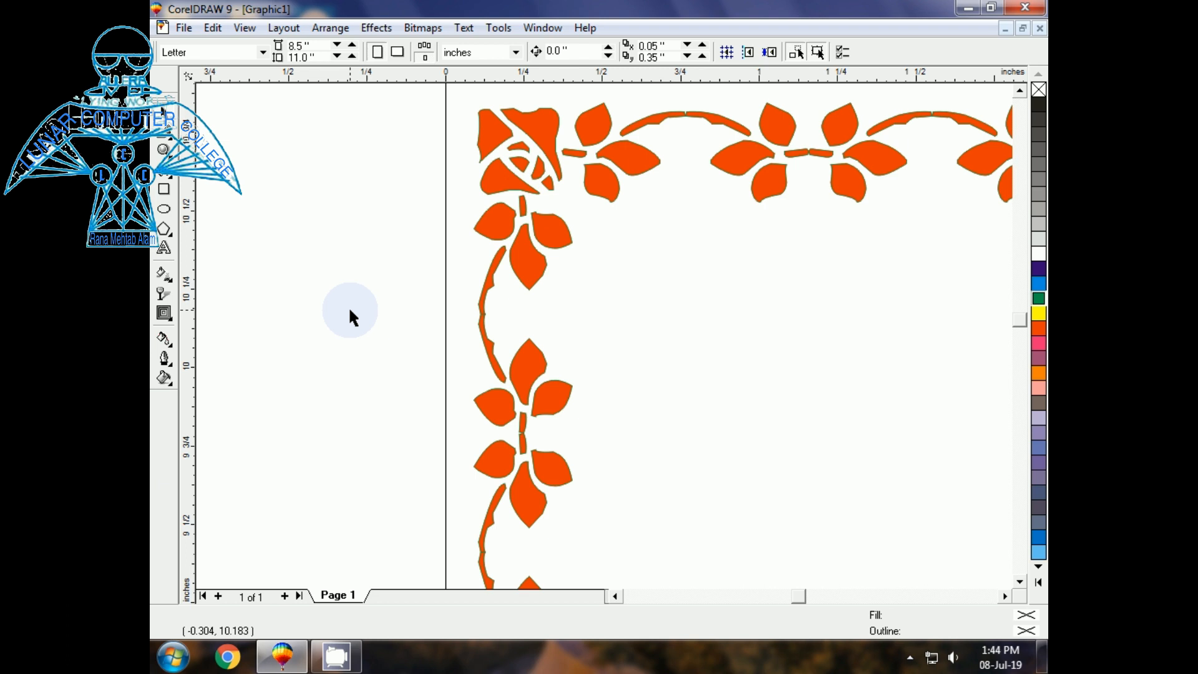
click(529, 291)
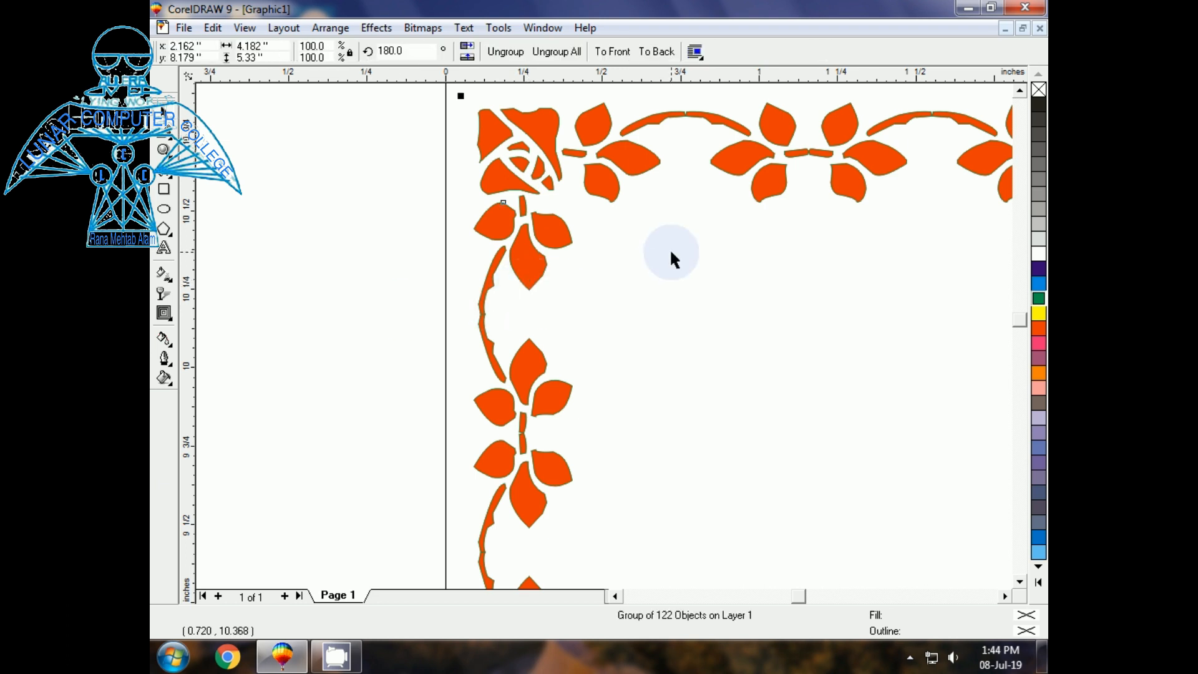
- Thicken the green outline of the selected upper-left quarter border and compare it with the rest of the page's border
click(389, 237)
click(528, 279)
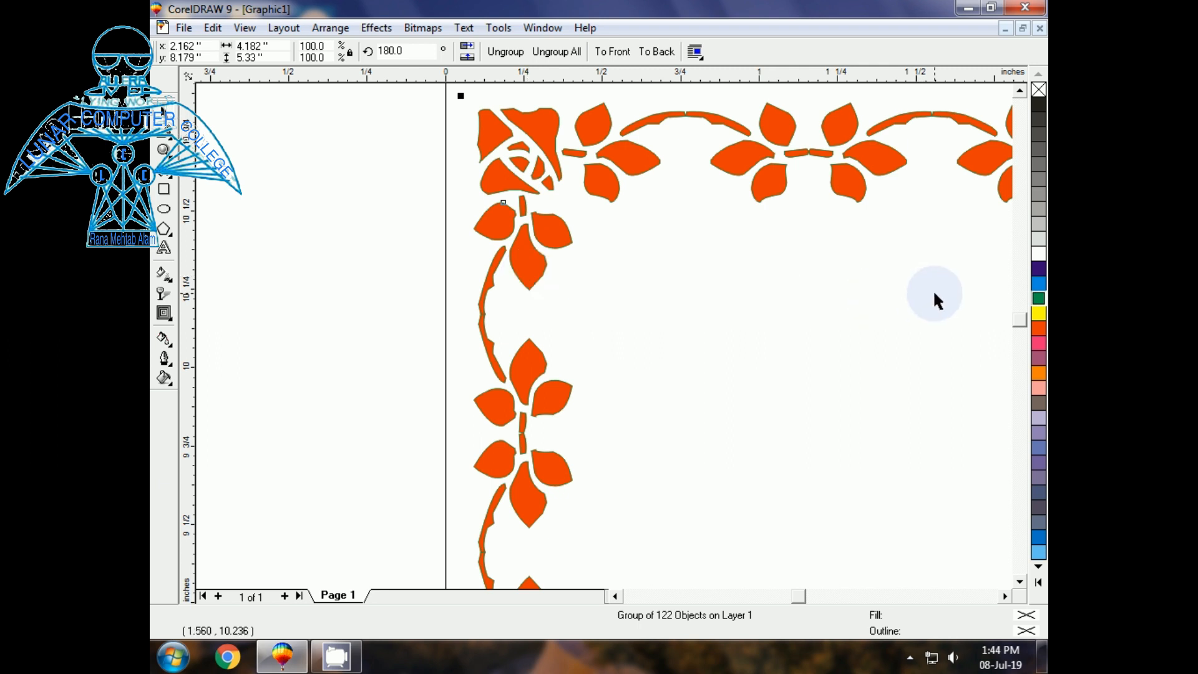
key(F12)
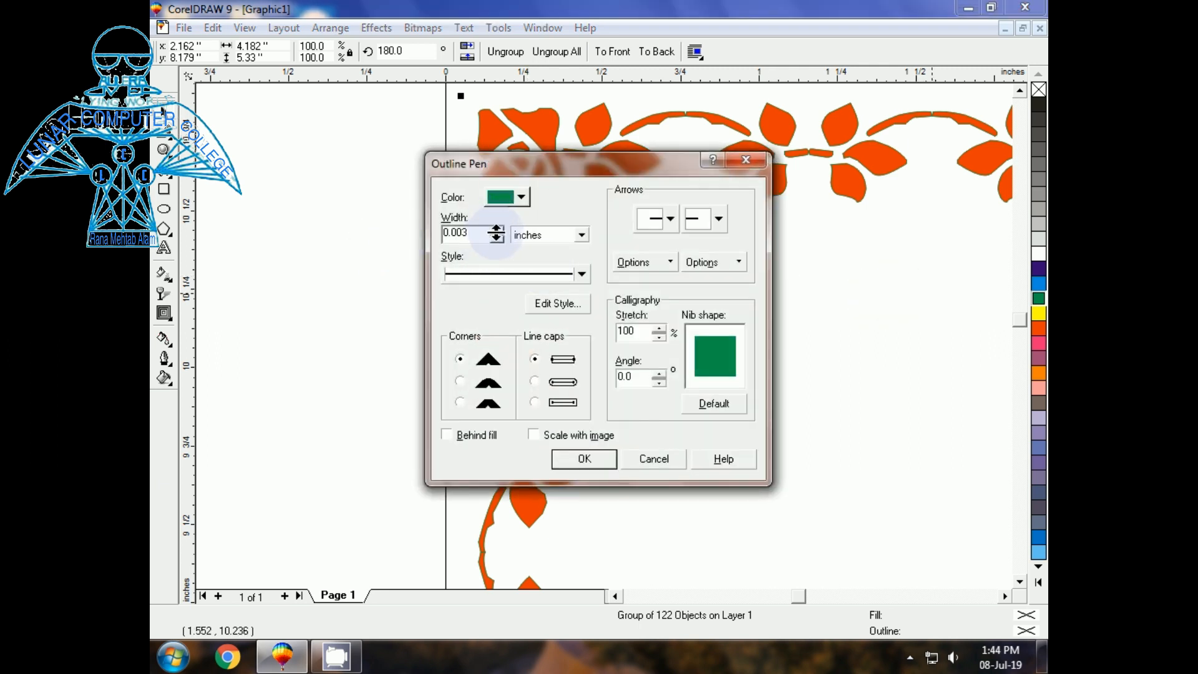
click(564, 458)
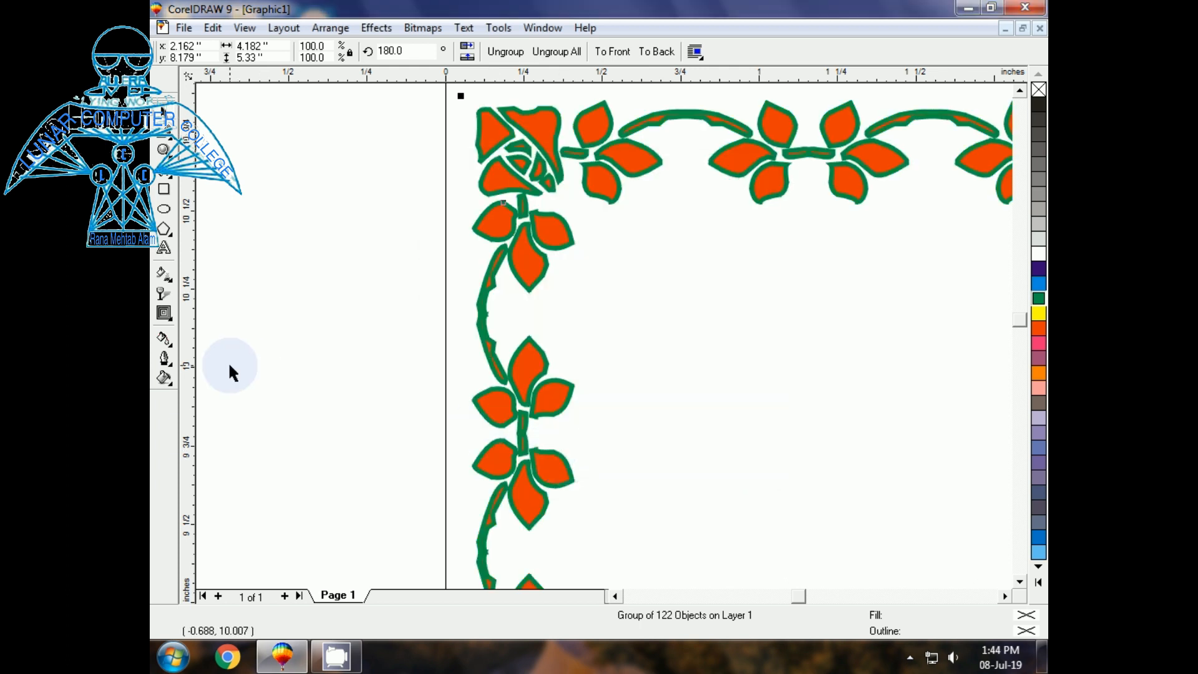
key(shift+F2)
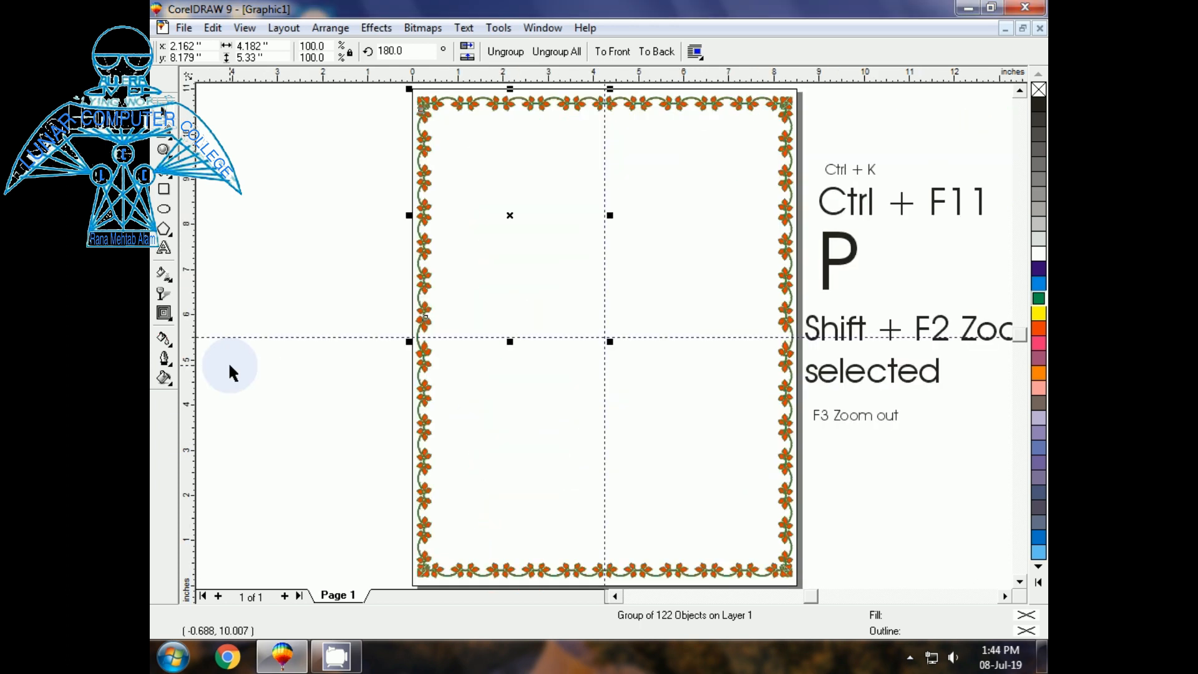
click(277, 302)
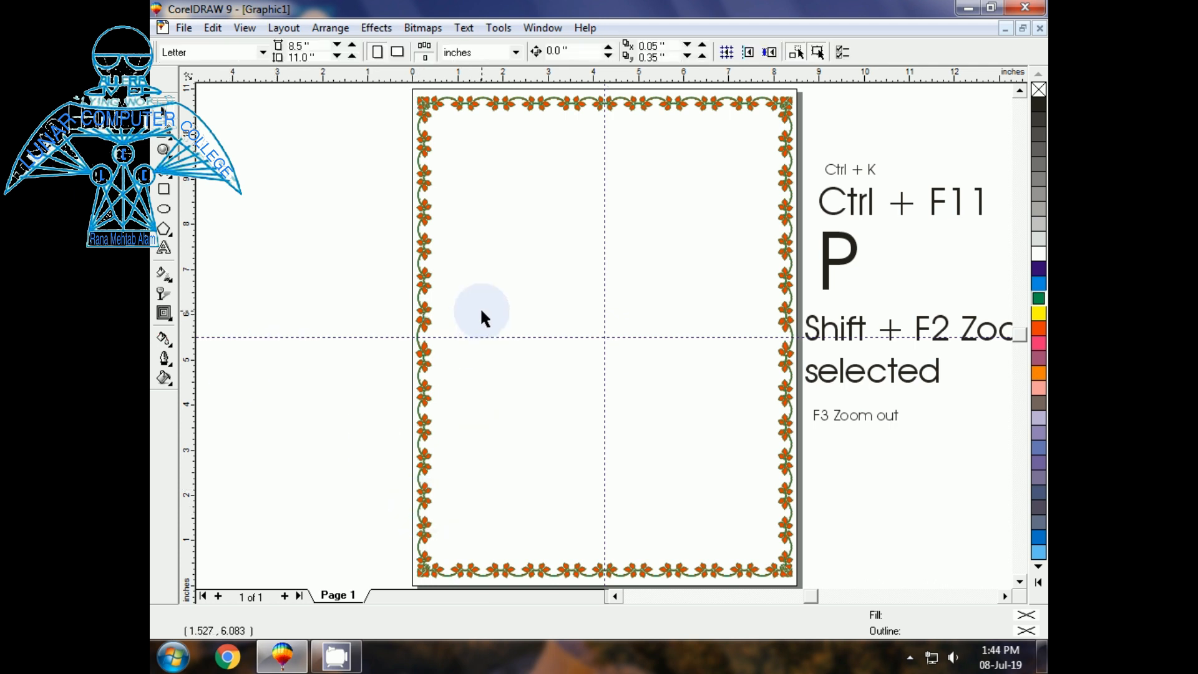
key(F2)
drag(414, 175, 468, 265)
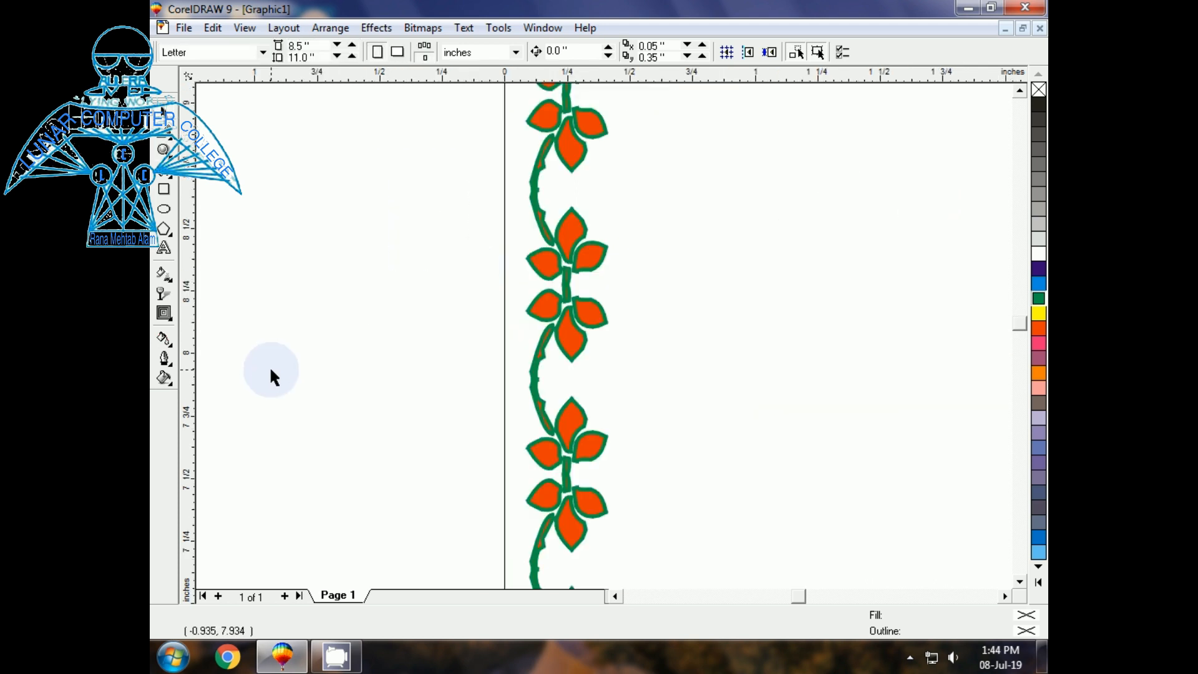
key(F3)
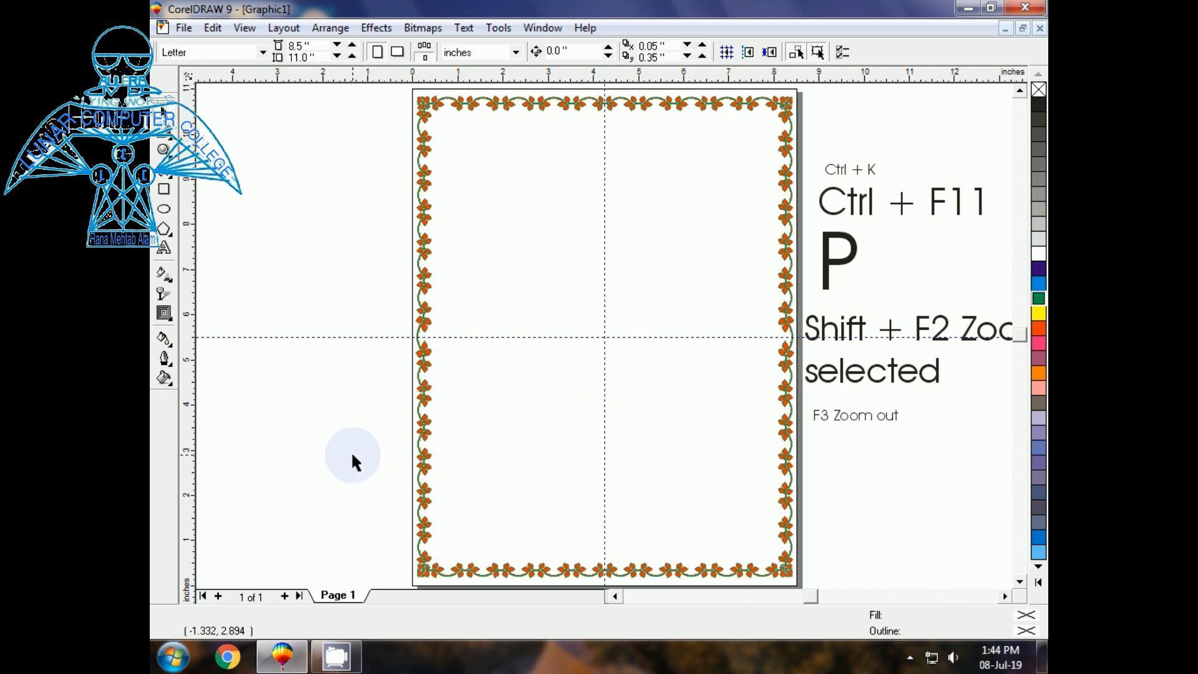
- Place the curved chevron corner symbol (keystroke G) from Ipstencil2 inside the border's upper-left corner and close the Symbols and Special Characters window
key(ctrl+F11)
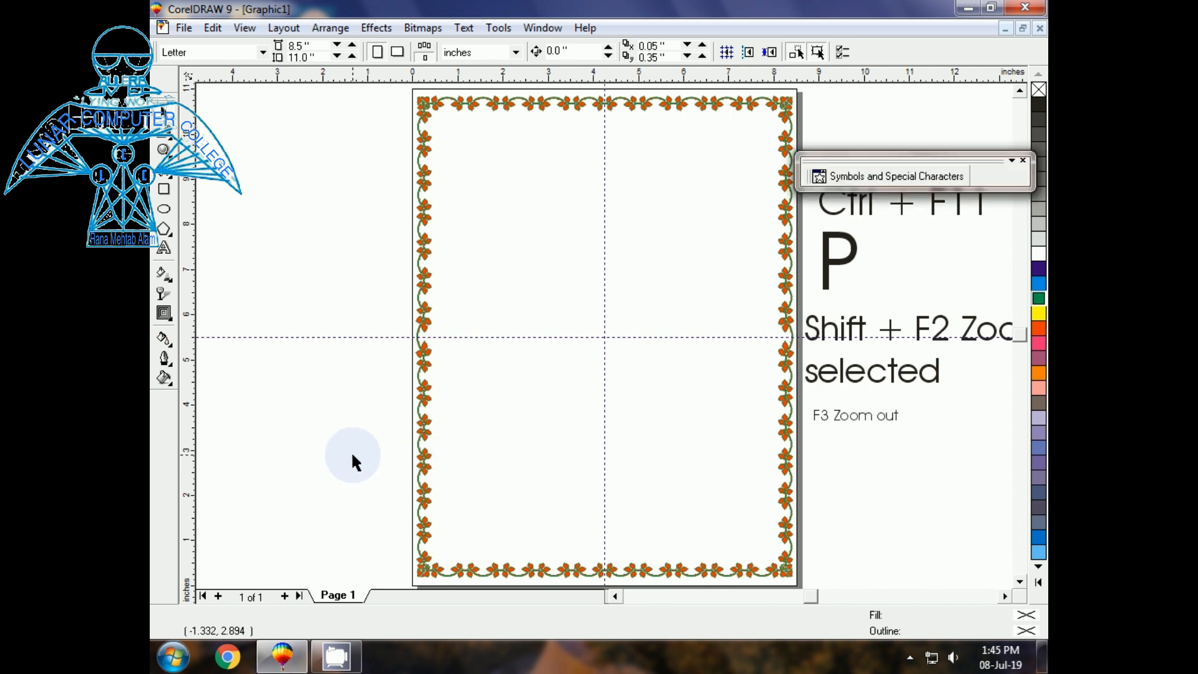
drag(944, 189, 947, 562)
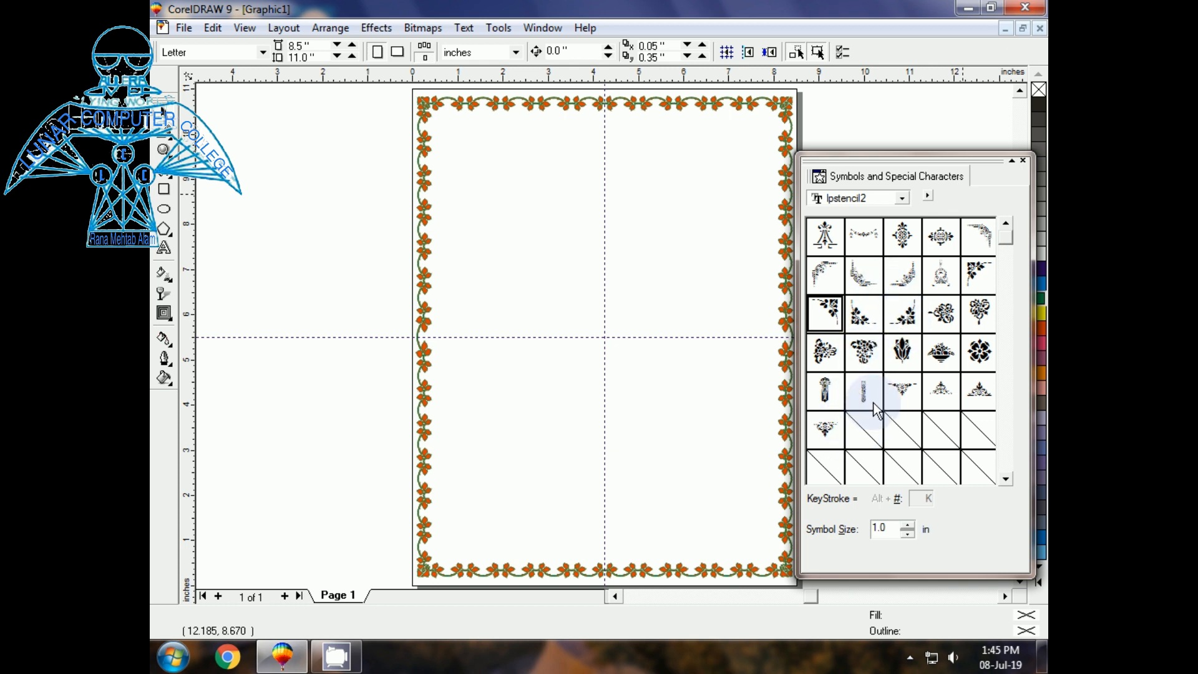
drag(863, 277, 668, 267)
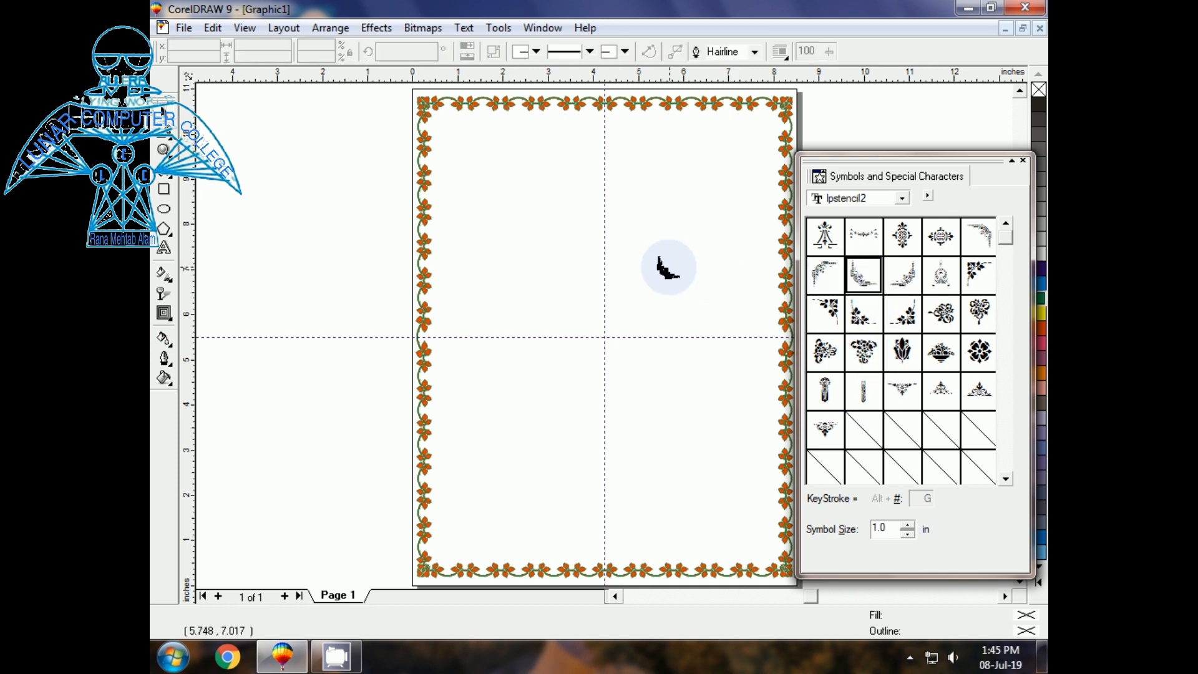
click(645, 290)
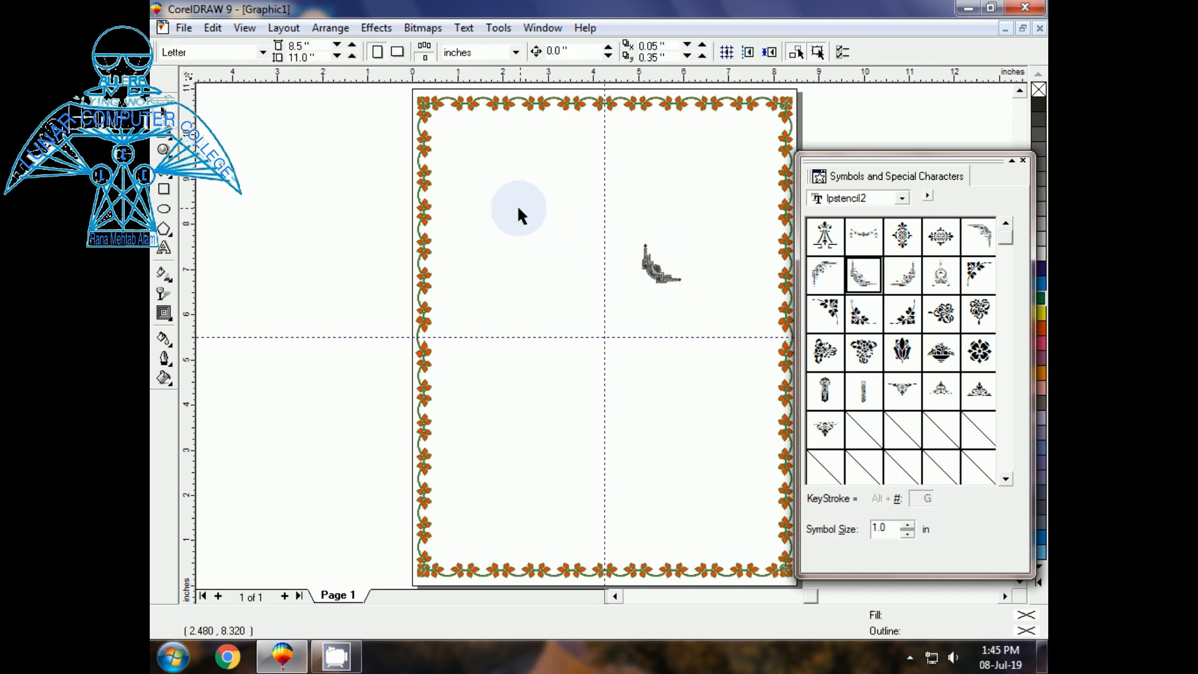
drag(663, 271, 441, 138)
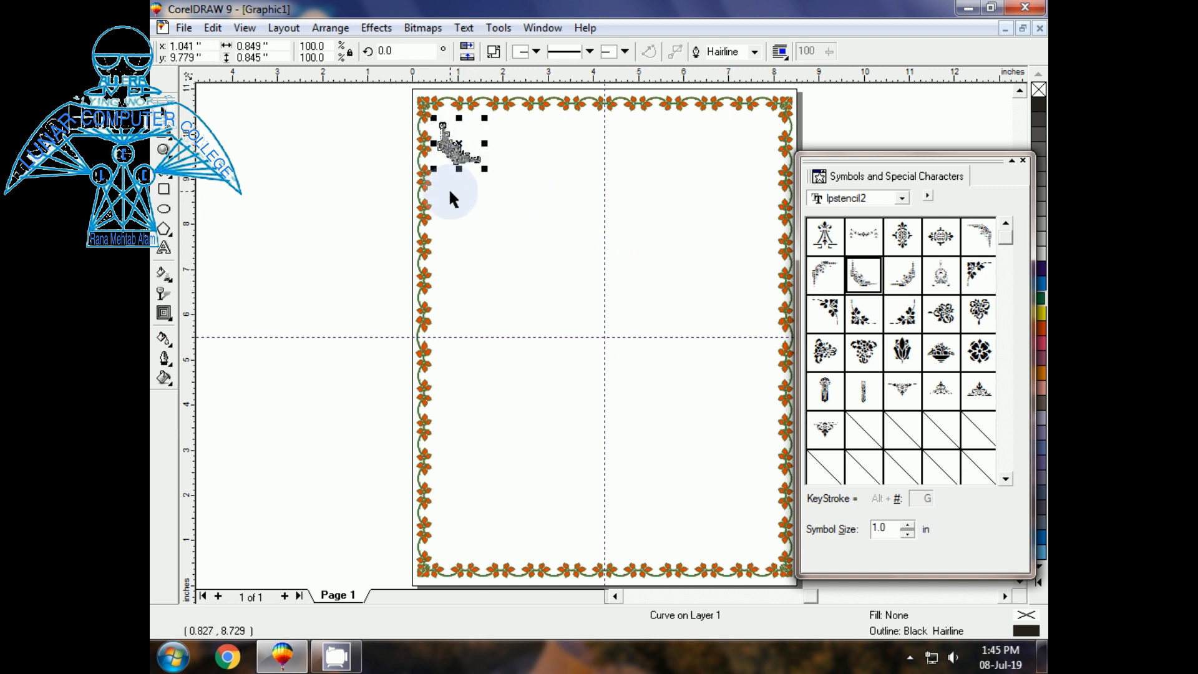
key(shift+F2)
key(F3)
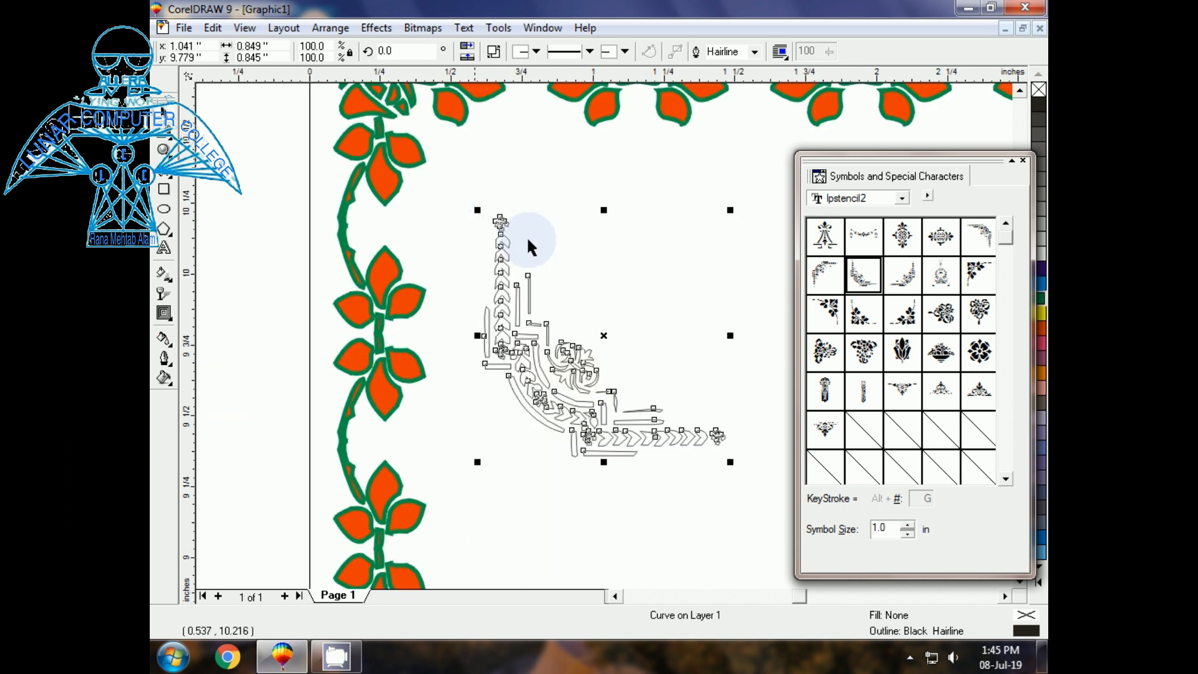
click(1024, 161)
- Shift the chevron corner symbol slightly inward from the leaf border's upper-left corner and deselect it
scroll(1024, 165, up, 5)
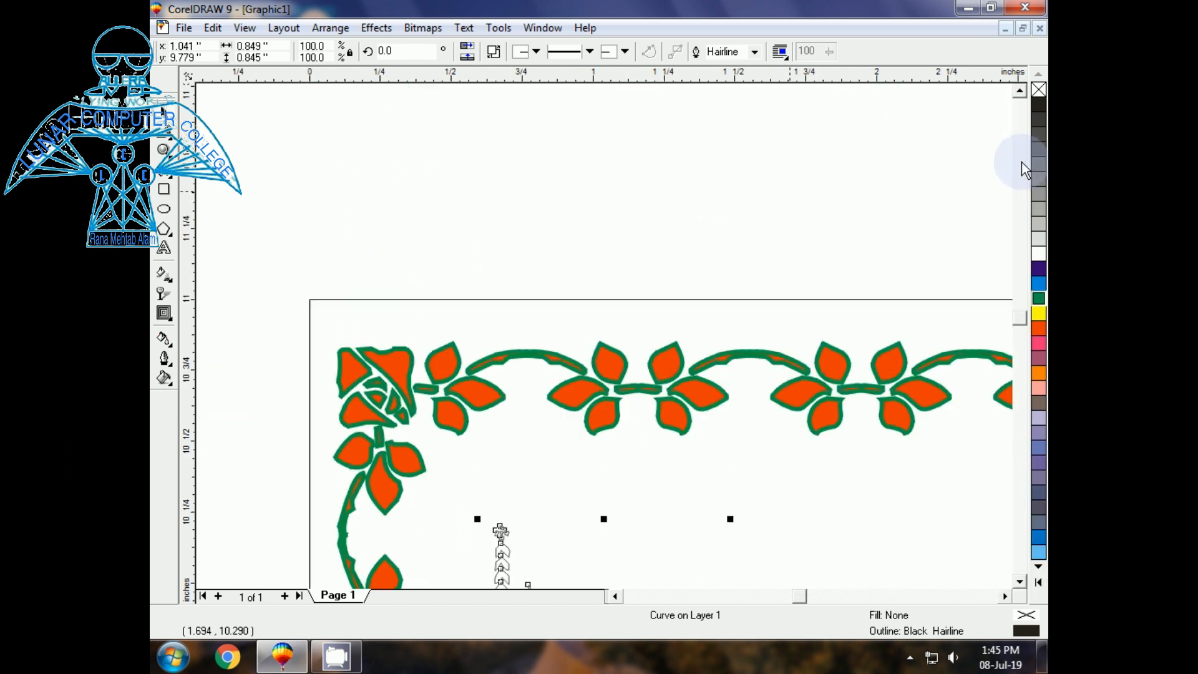
key(F3)
click(551, 559)
drag(597, 529, 608, 558)
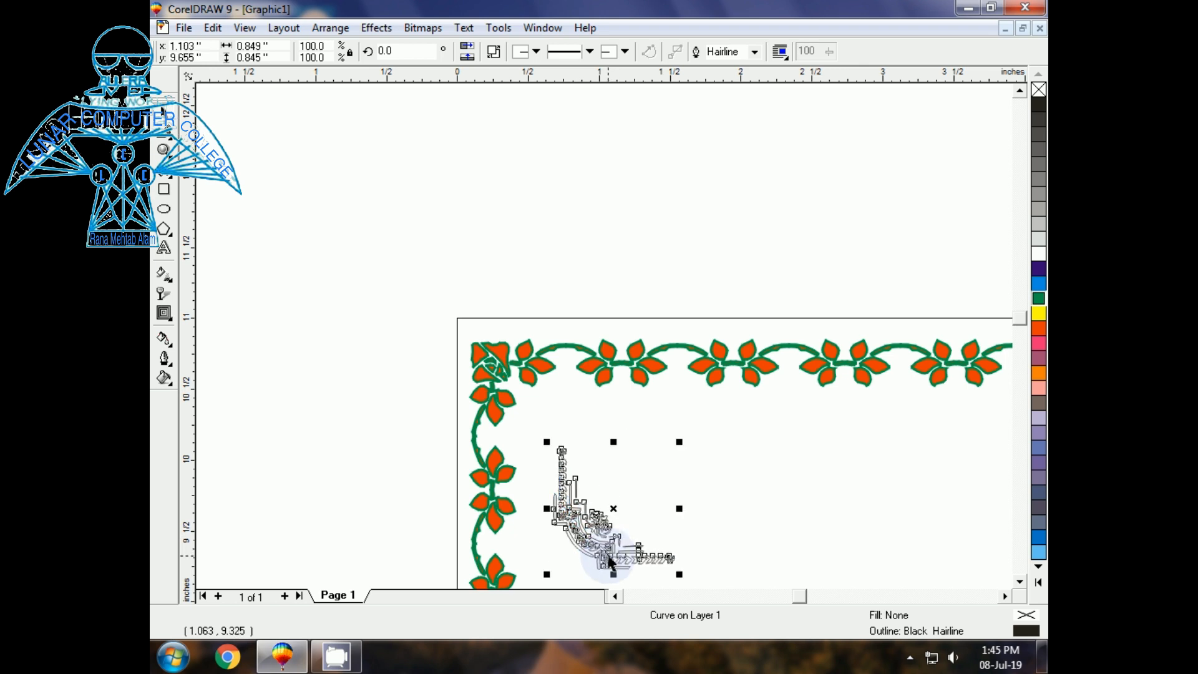
key(F3)
key(F3)
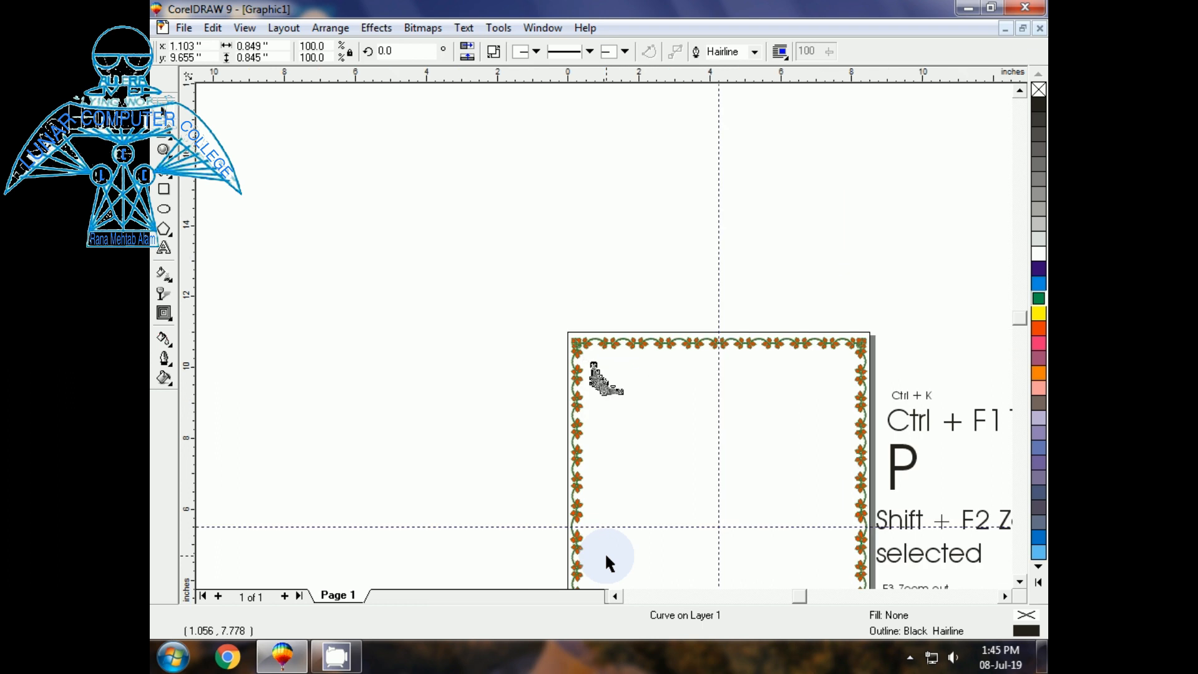
click(522, 486)
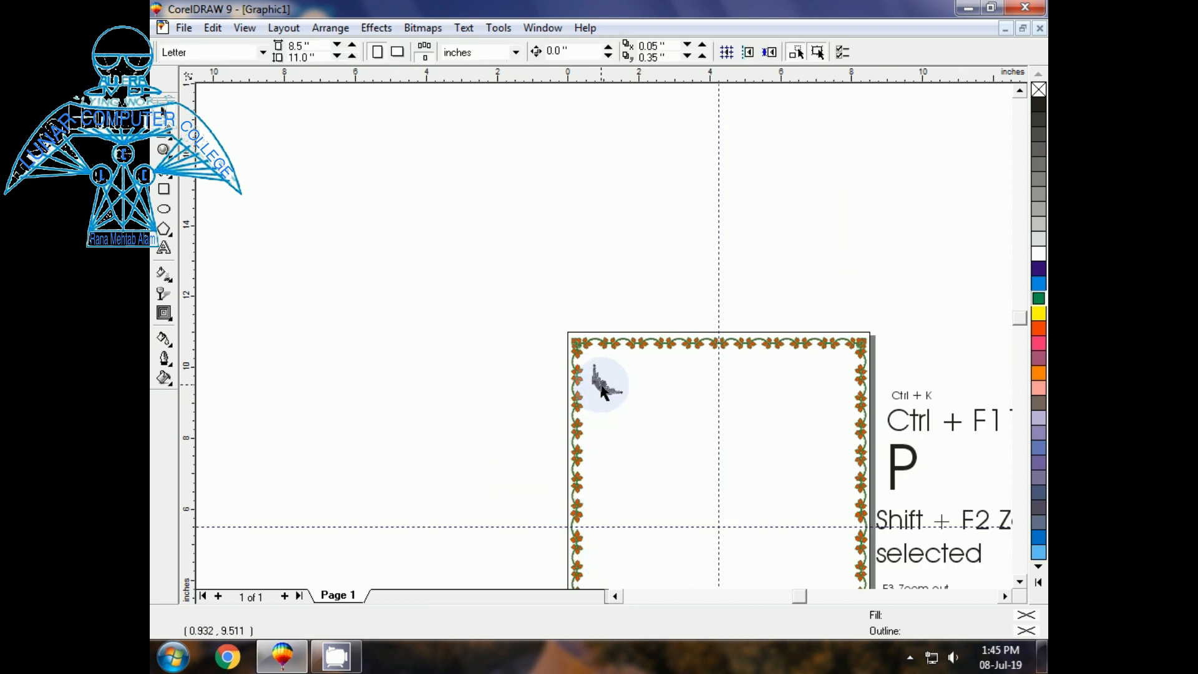
- Move the chevron corner symbol down into the leaf border's lower-left corner and inspect its shape up close
click(1039, 566)
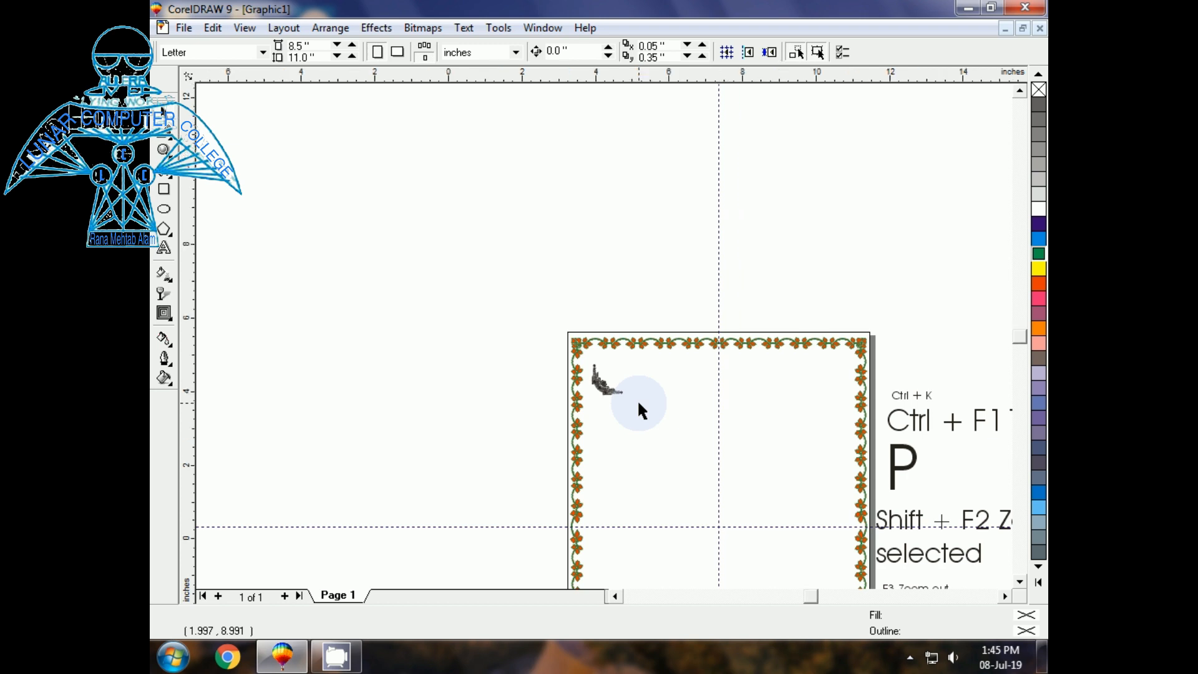
key(F3)
drag(494, 183, 485, 501)
click(367, 473)
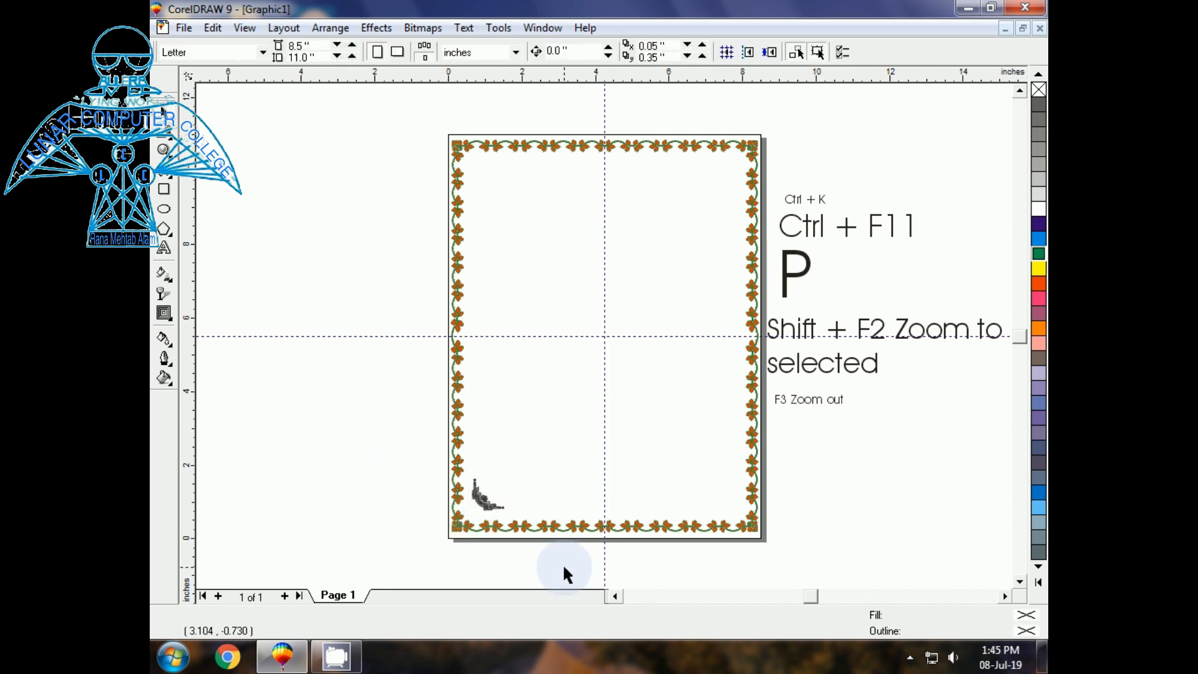
key(Tab)
key(shift+F2)
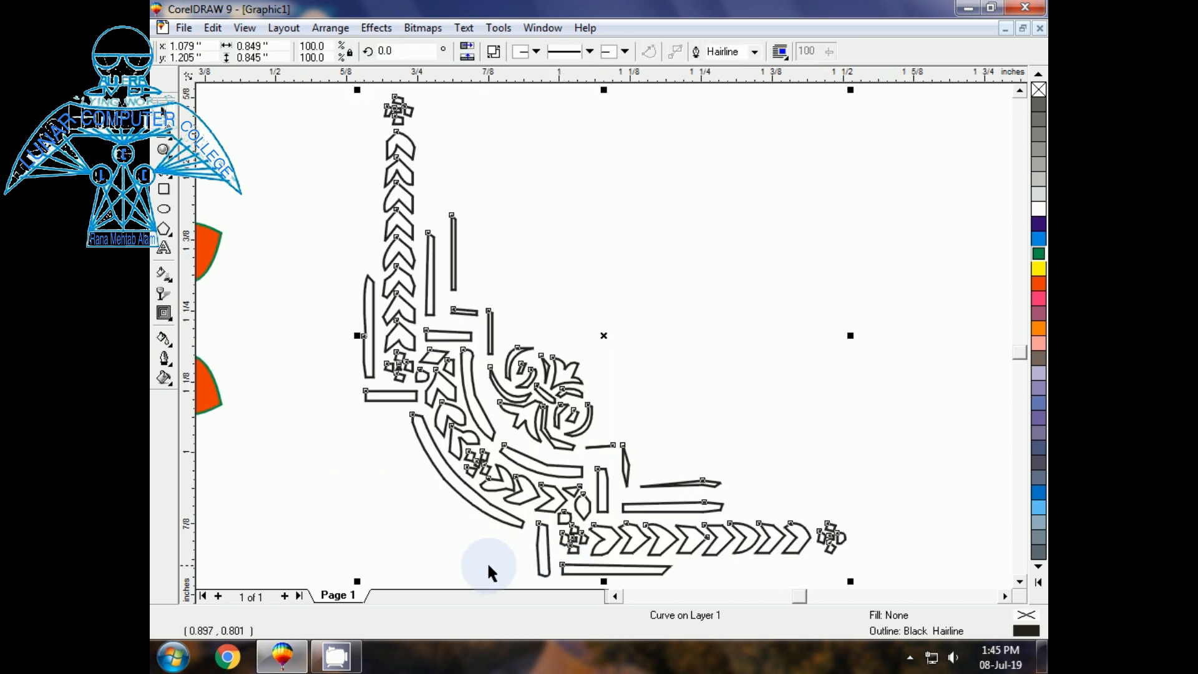
click(275, 520)
key(F3)
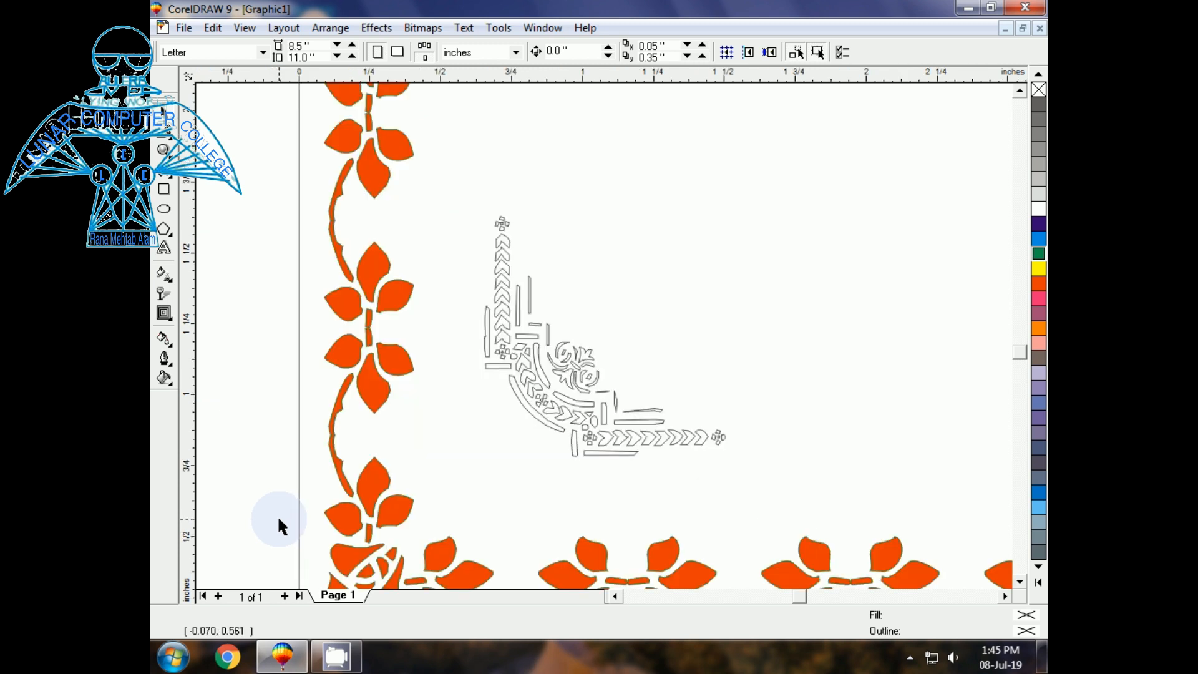
key(F3)
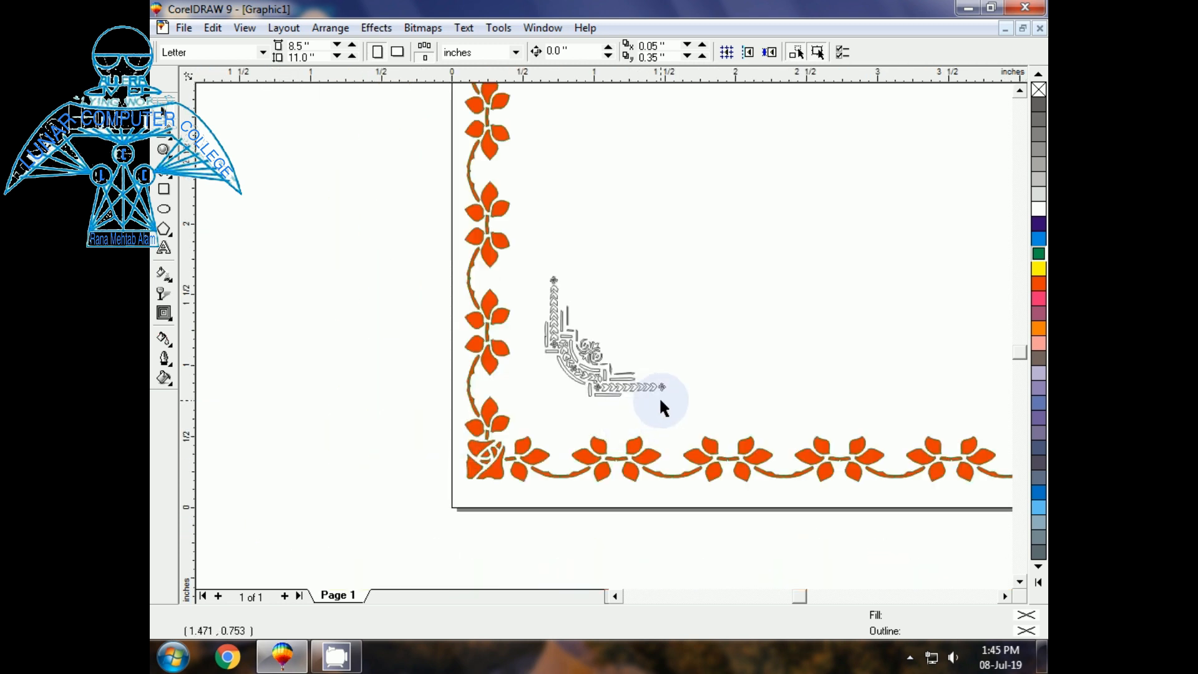
- Break the chevron corner symbol apart into separate pieces and deselect them
click(633, 387)
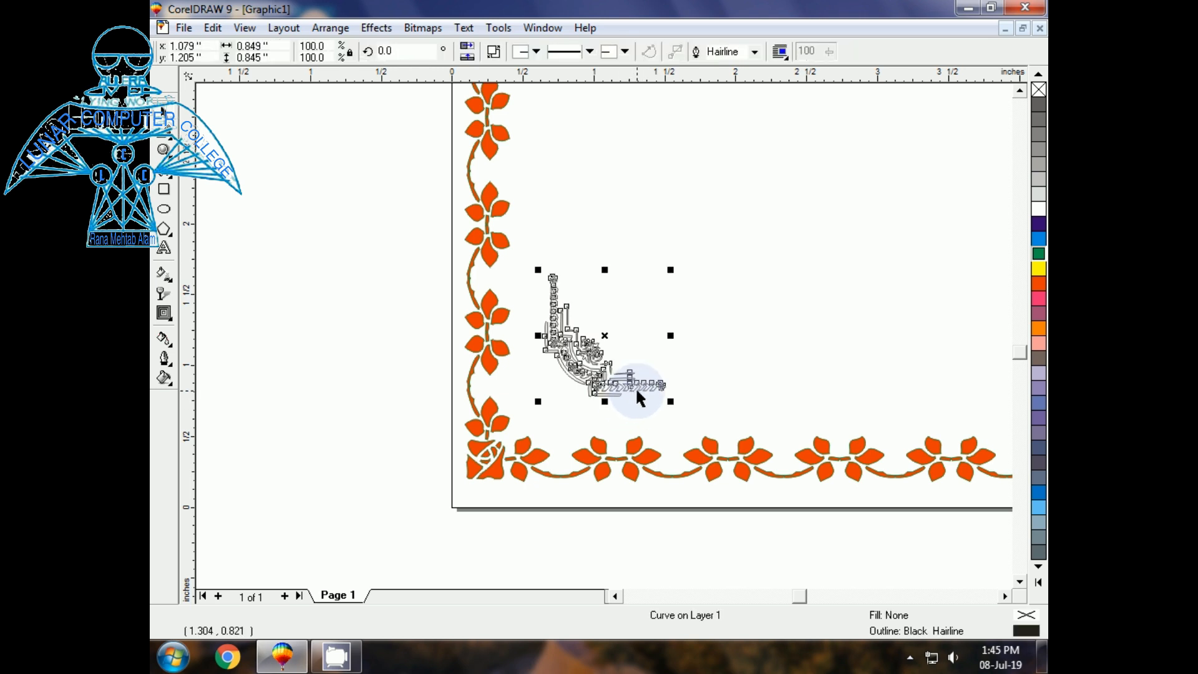
key(shift+F2)
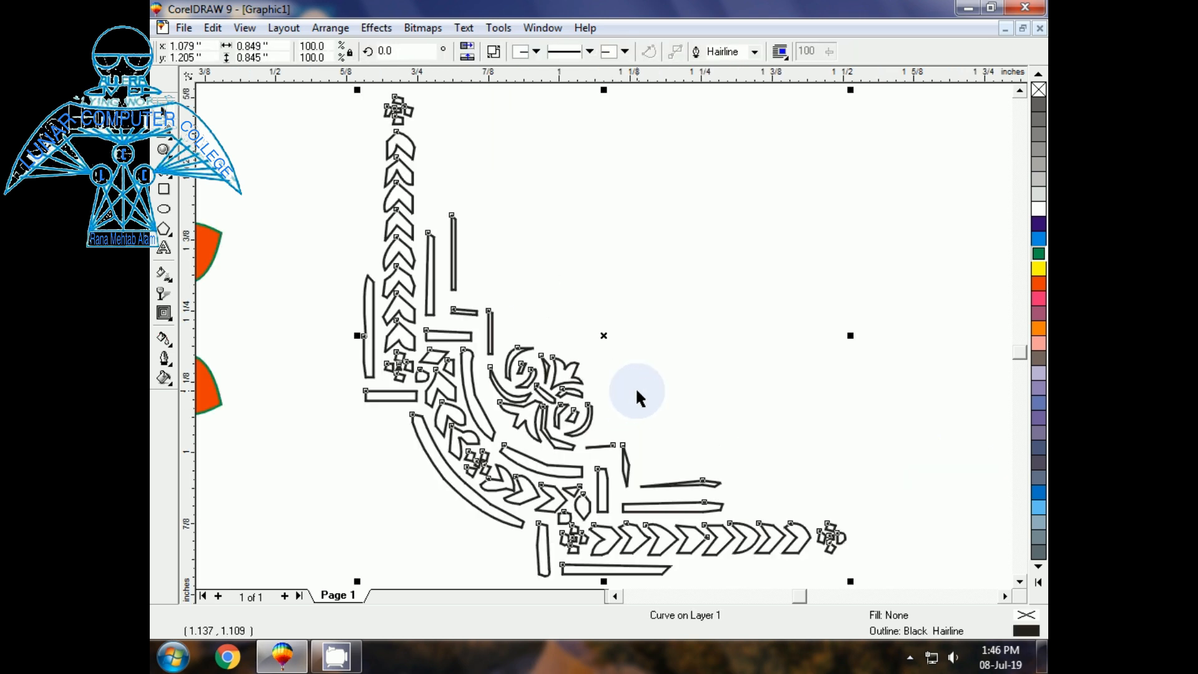
key(F3)
click(603, 546)
click(674, 438)
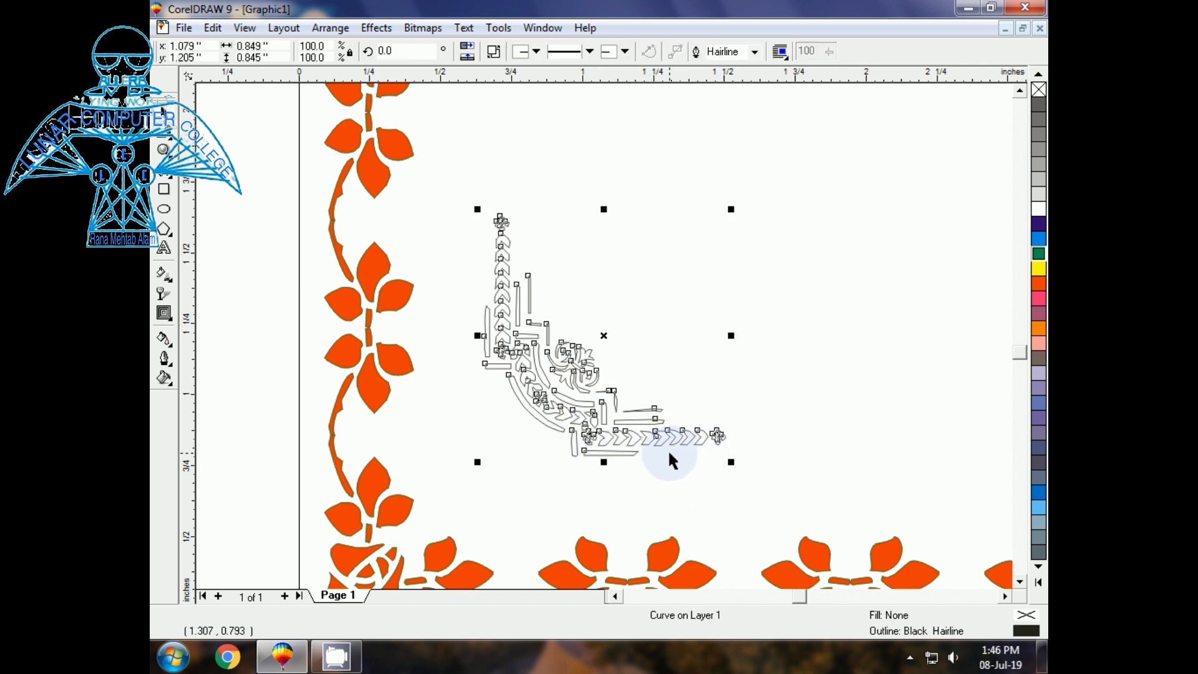
key(ctrl+k)
click(805, 399)
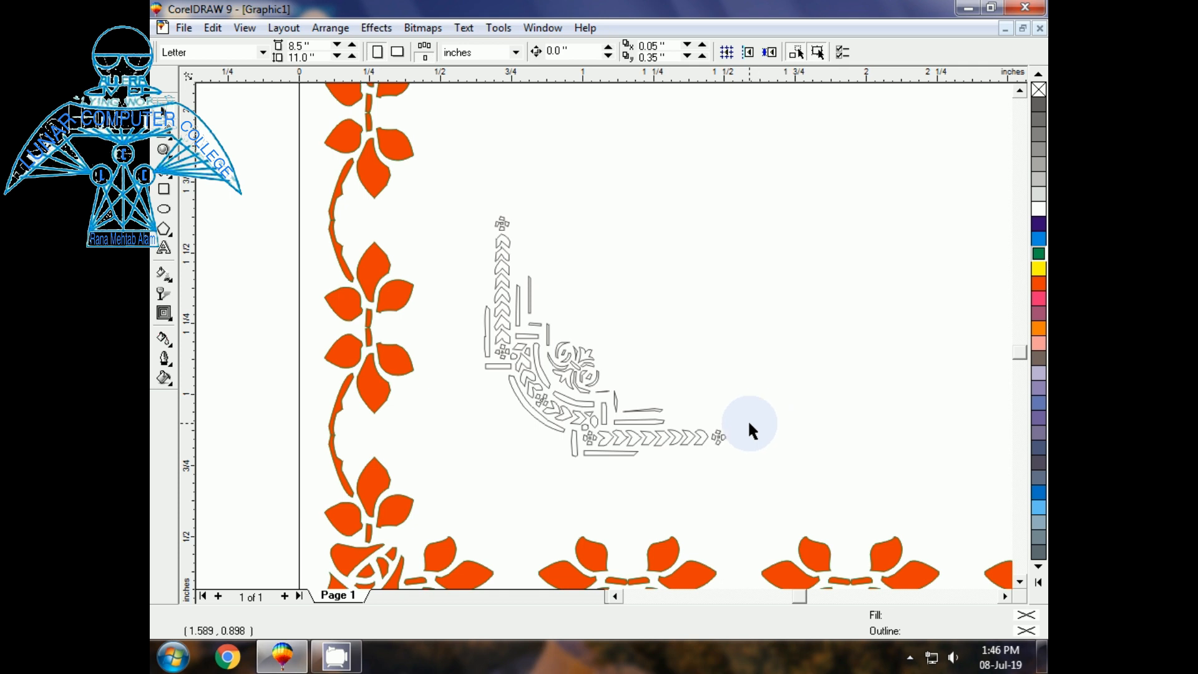
- Copy the corner's horizontal chevron segment with its end flower to the right, joining it end to end
drag(747, 414, 588, 444)
click(728, 428)
drag(729, 438, 784, 427)
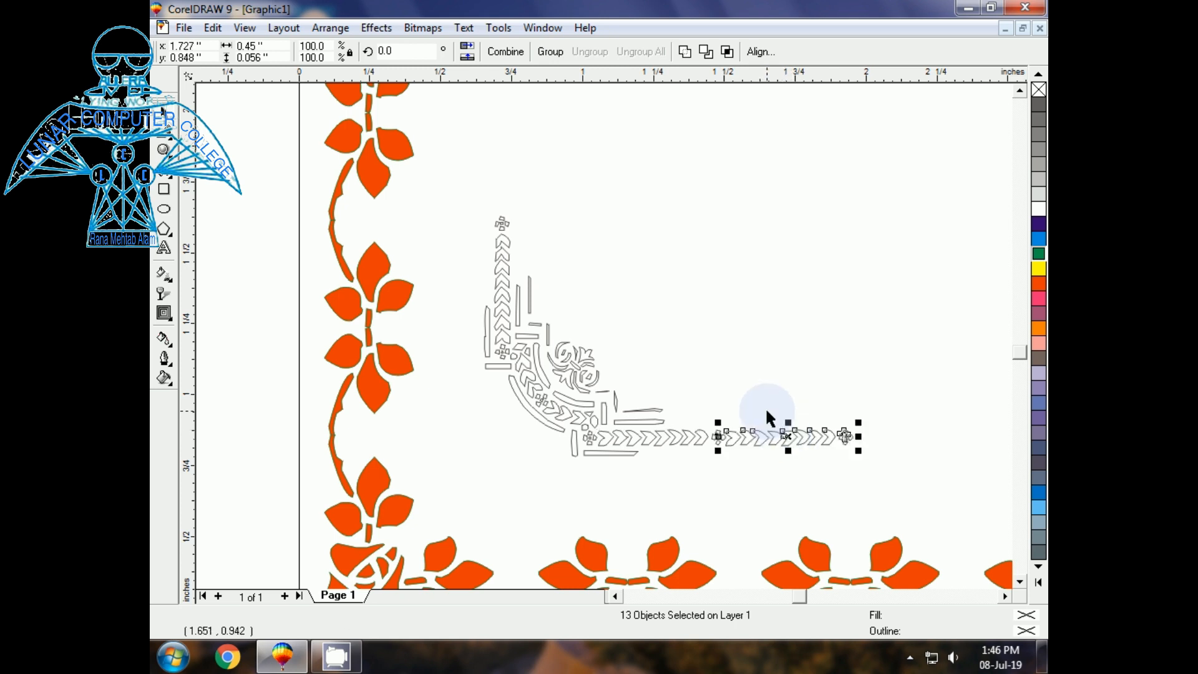
key(F3)
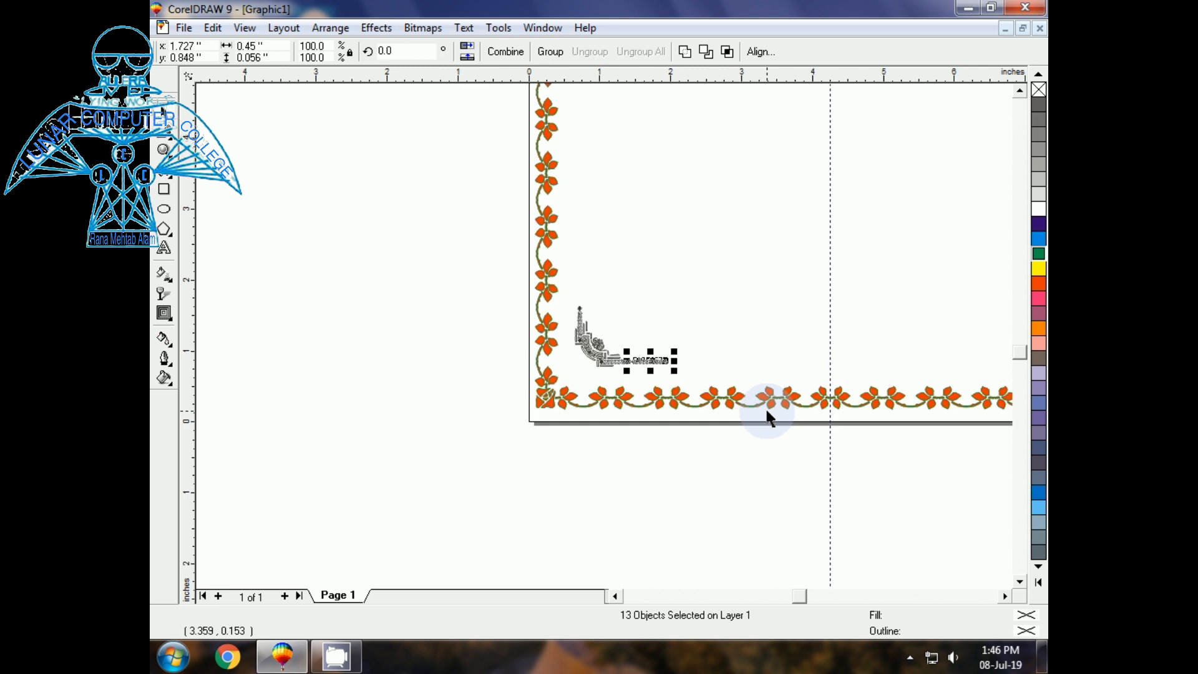
- Duplicate the horizontal chevron segment five more times so the row extends to the page's vertical centre guideline
key(ctrl+d)
key(ctrl+d)
key(ctrl+d)
key(ctrl+d)
key(ctrl+d)
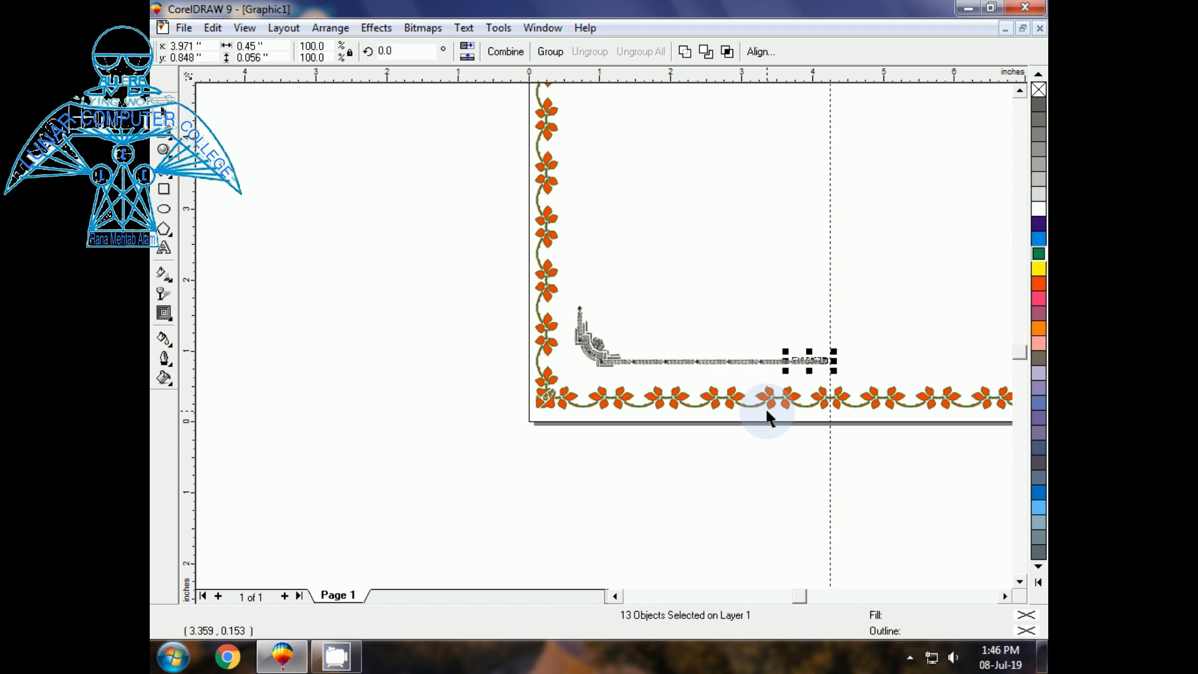
click(777, 296)
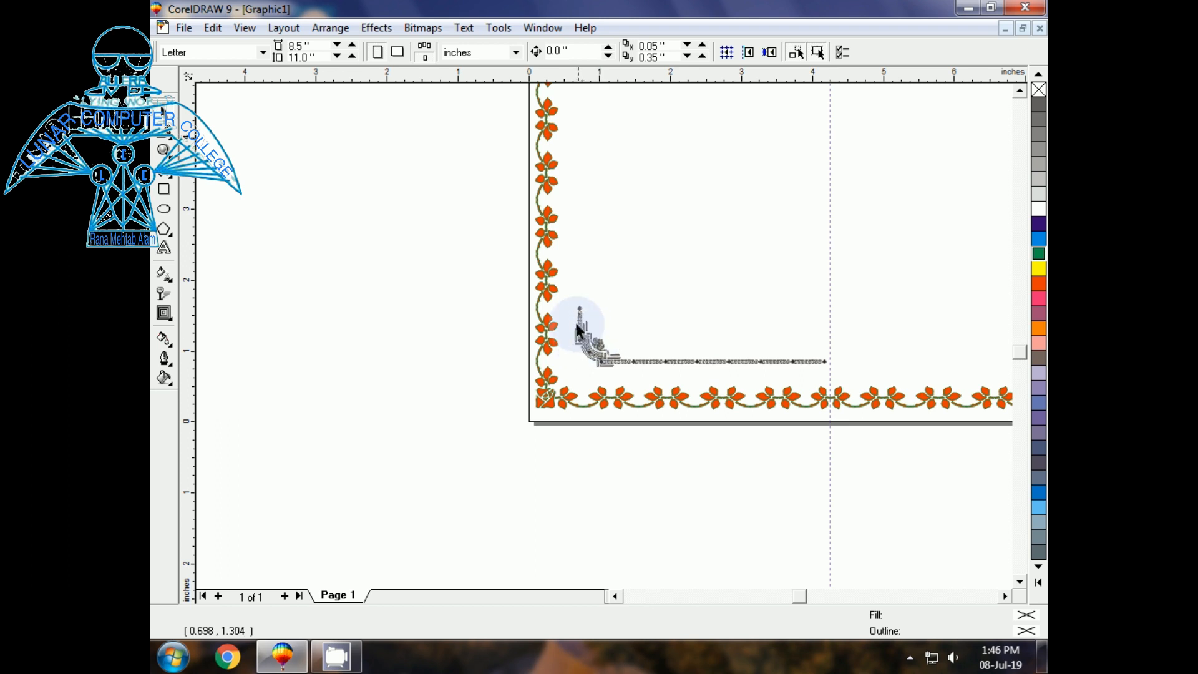
- Copy the corner's vertical chevron segment with its end flower upward, joining it end to end
drag(566, 293, 598, 356)
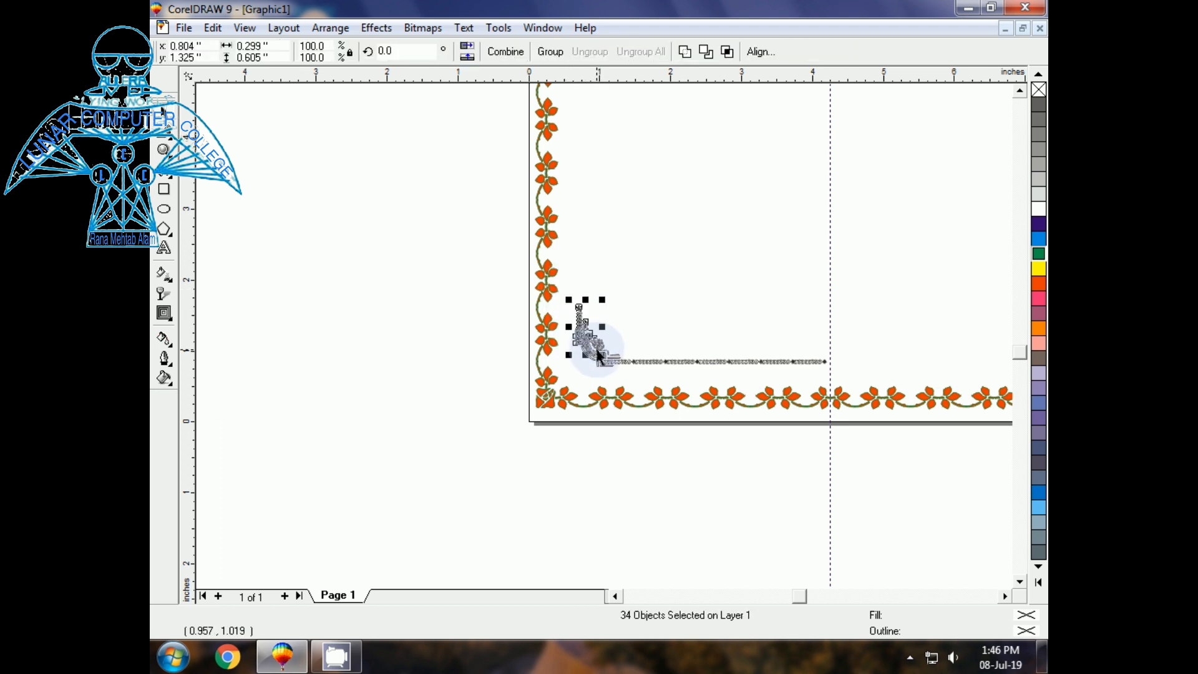
key(shift+F2)
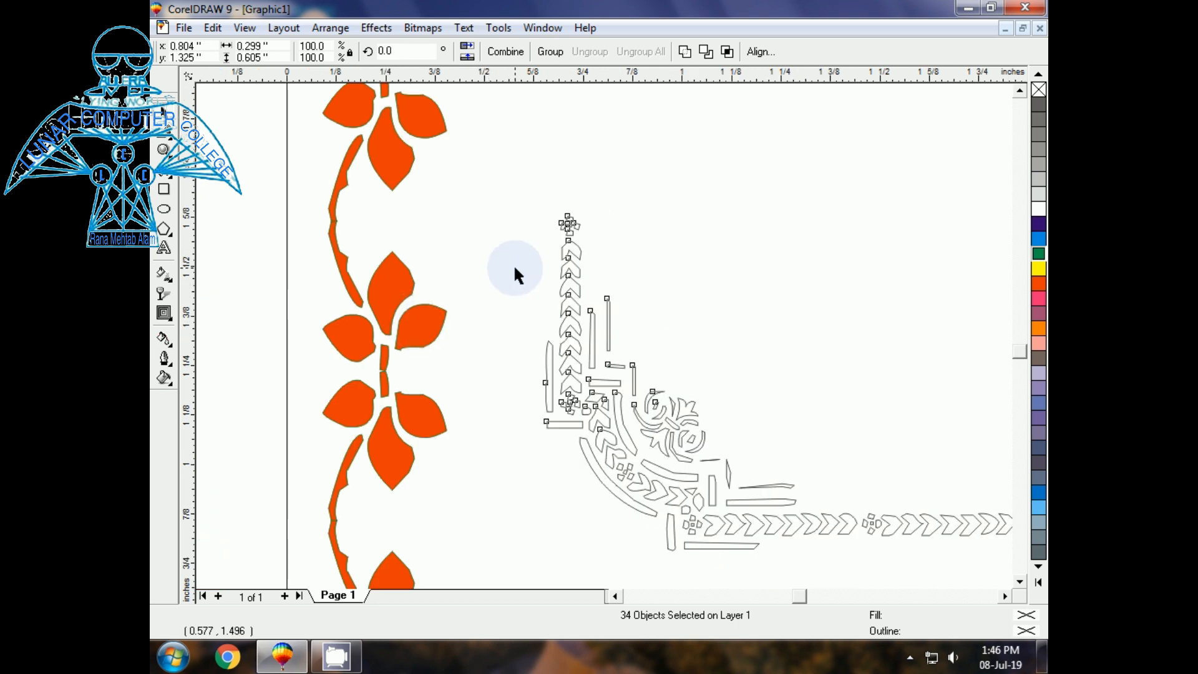
click(518, 261)
drag(555, 195, 587, 396)
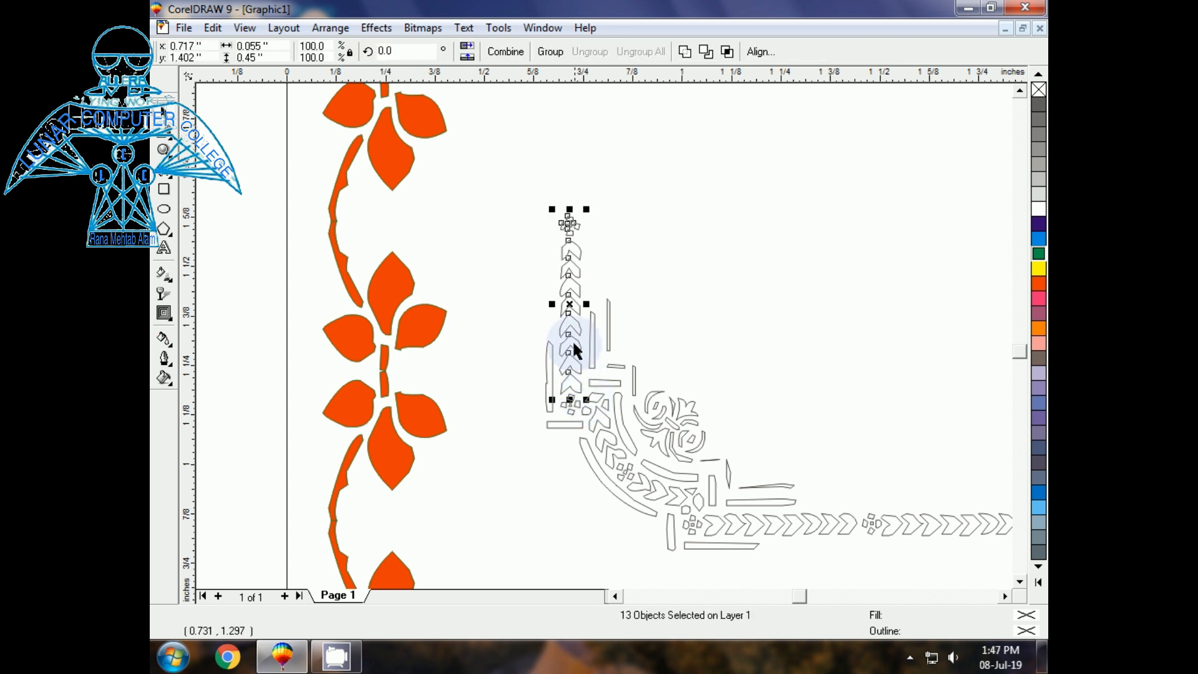
drag(569, 302, 579, 127)
key(F3)
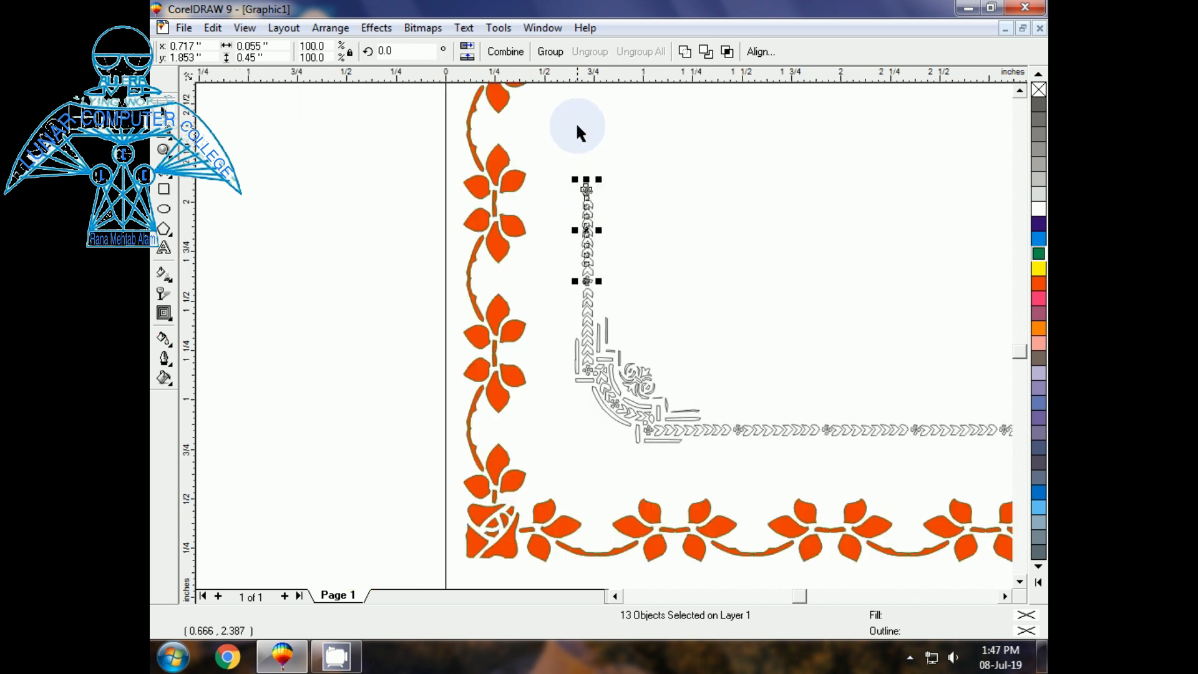
key(F3)
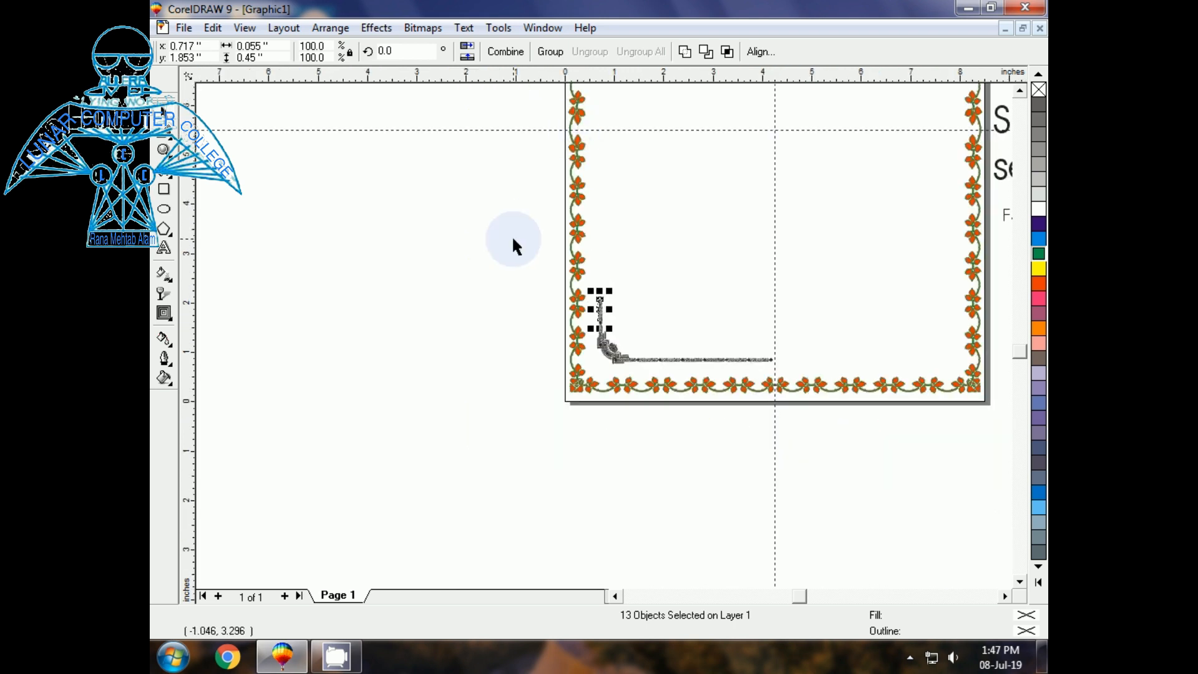
- Duplicate the vertical chevron segment seven more times so the column rises to just below the horizontal centre guideline
key(ctrl+r)
key(ctrl+r)
key(ctrl+r)
key(ctrl+r)
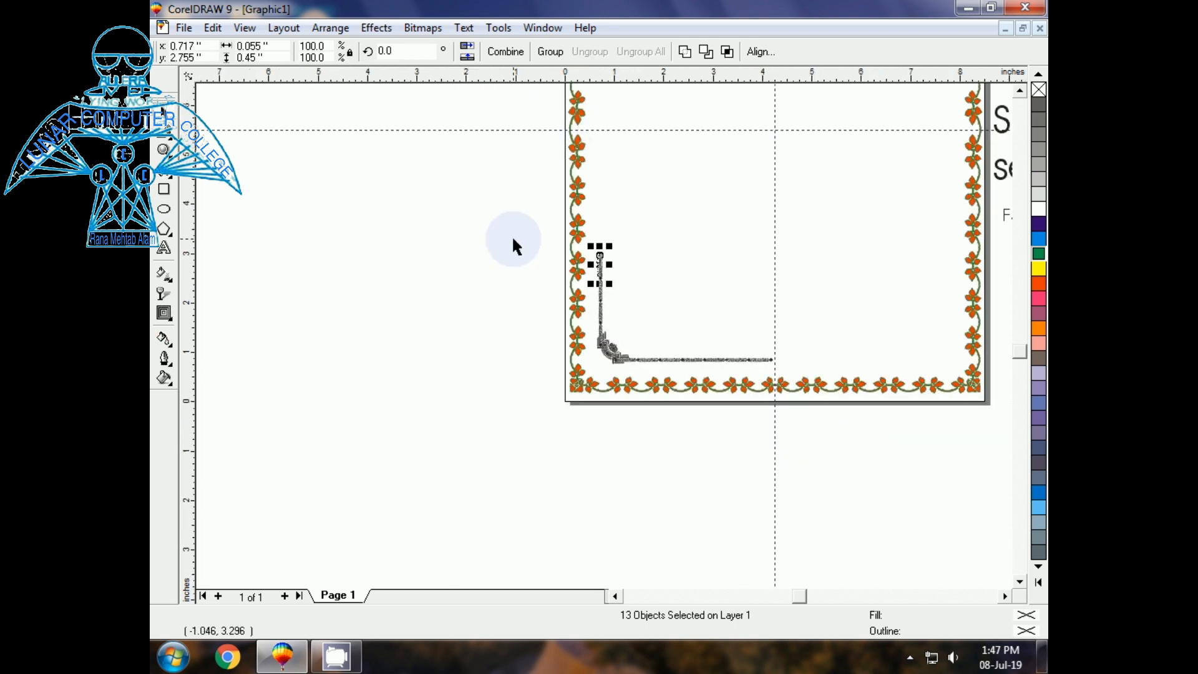
key(ctrl+r)
key(ctrl+r)
key(ctrl+r)
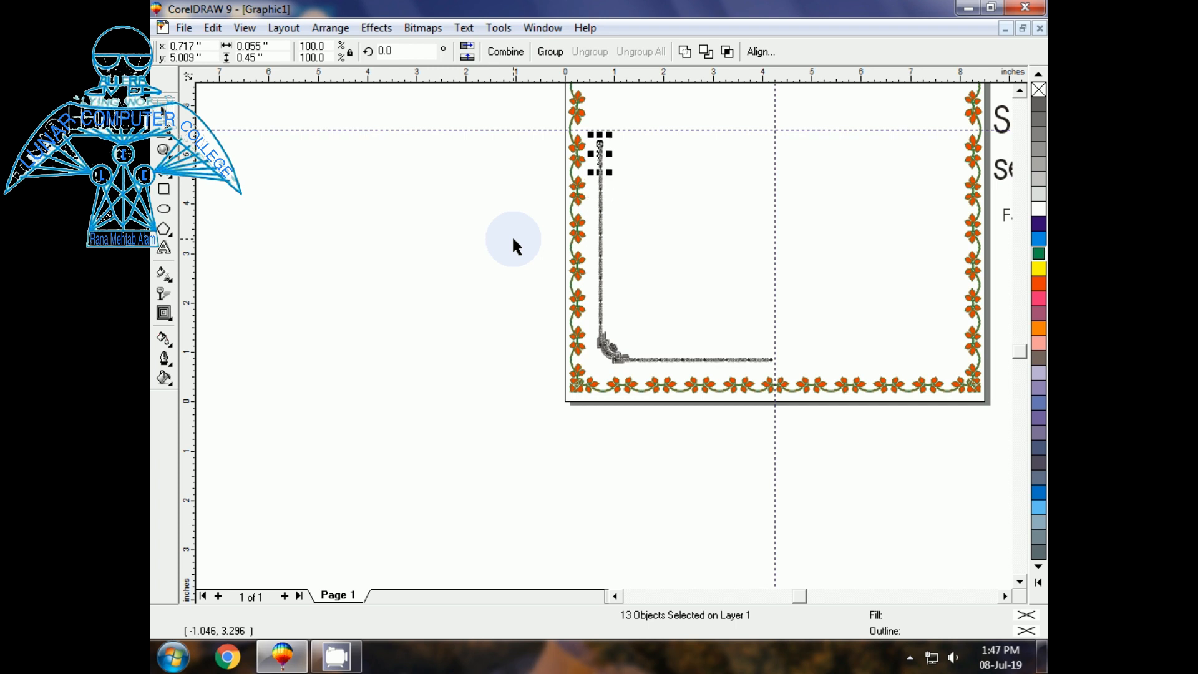
key(ctrl+r)
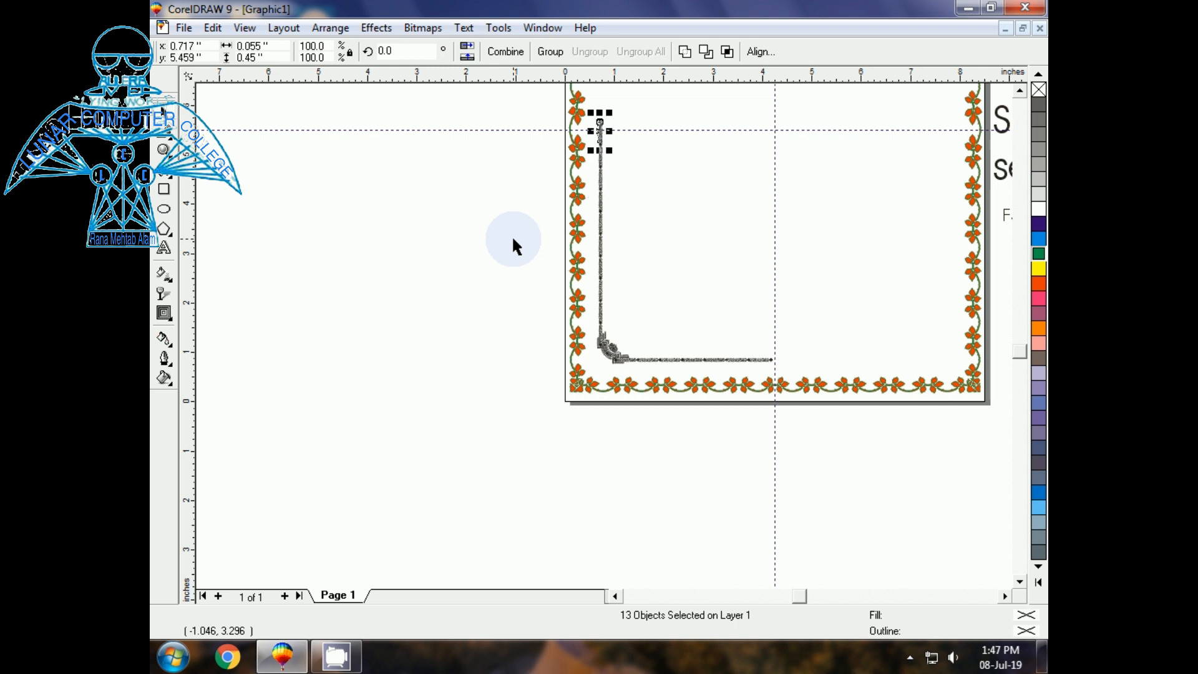
key(ctrl+z)
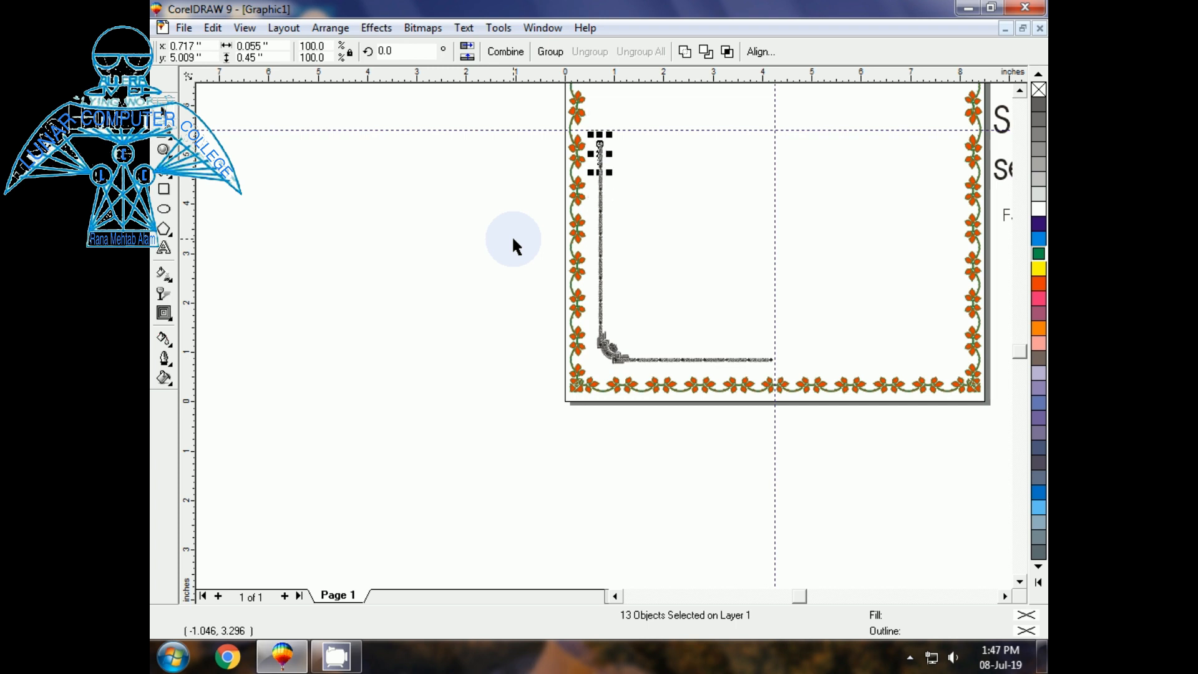
click(454, 247)
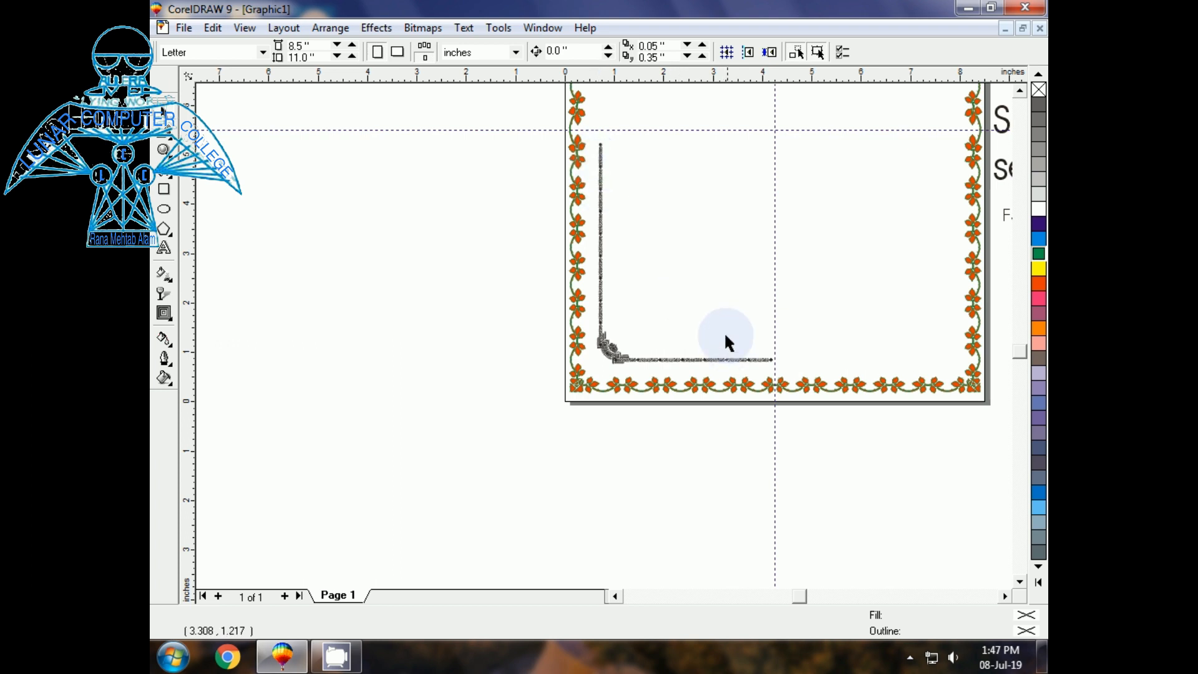
- Stretch the last horizontal chevron segment so its end flower reaches the vertical centre guideline
drag(688, 311, 802, 381)
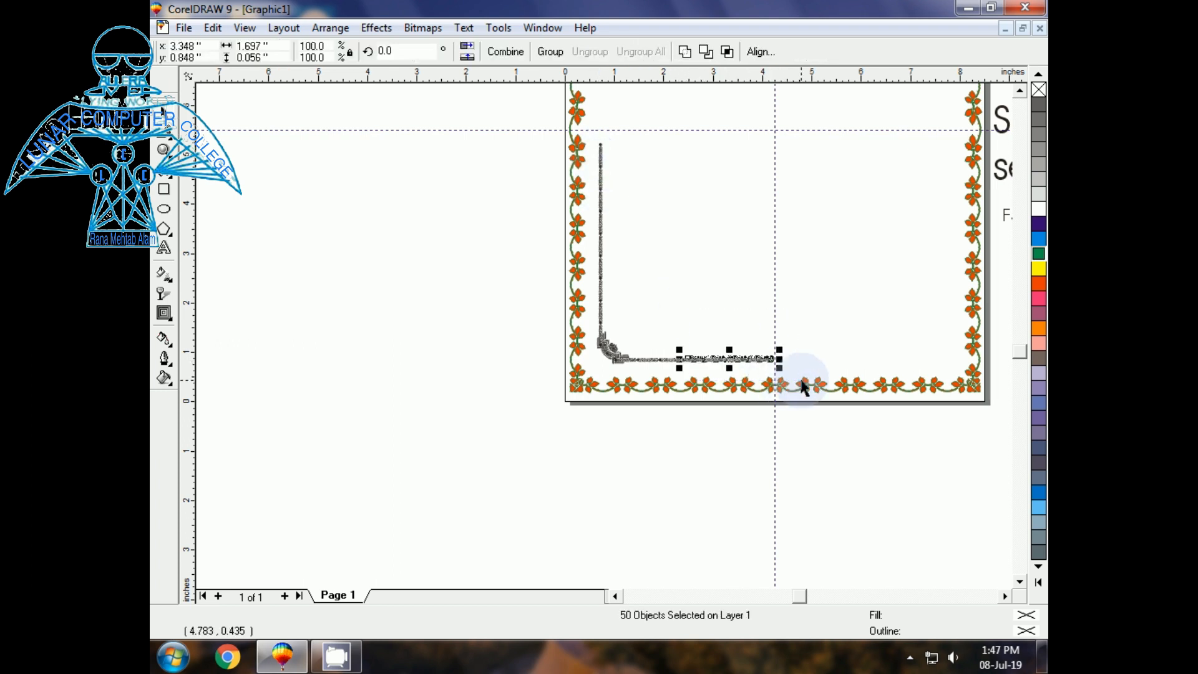
key(shift+F2)
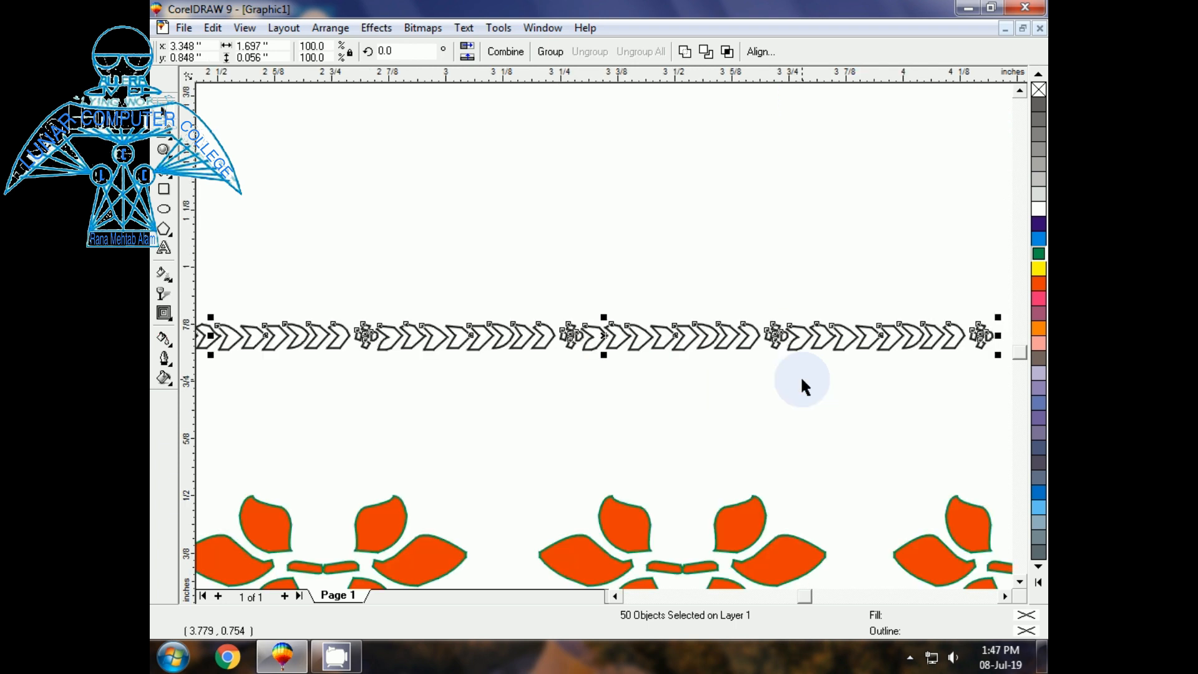
key(F3)
click(774, 374)
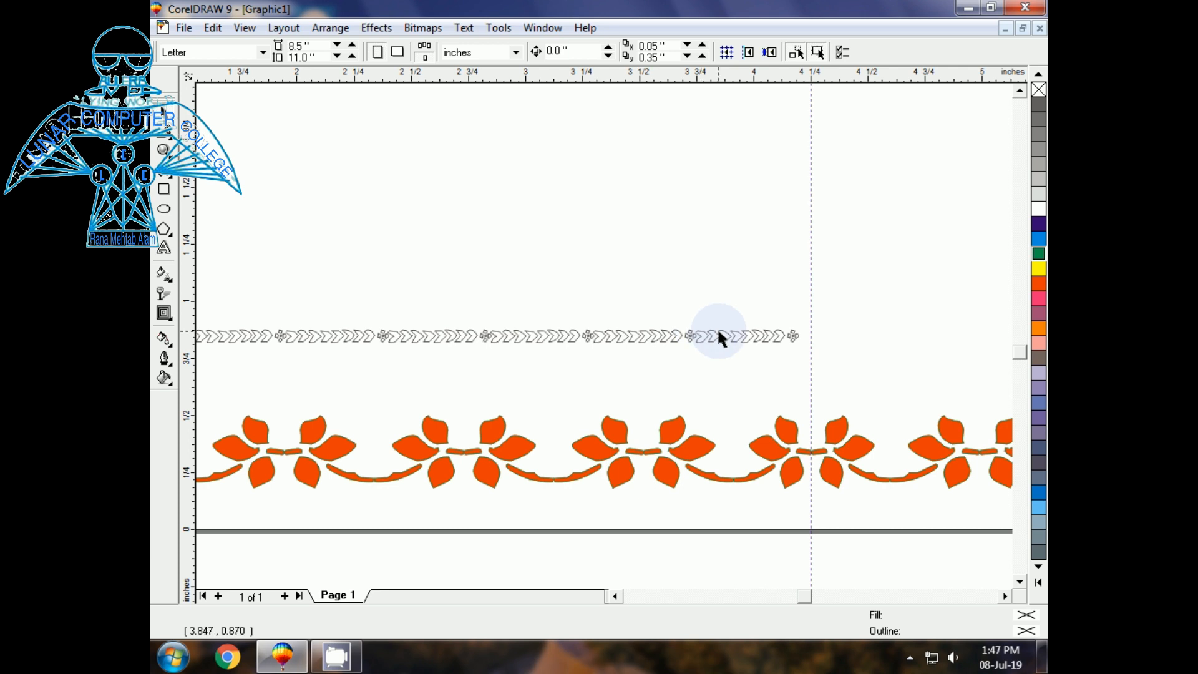
drag(681, 314, 814, 335)
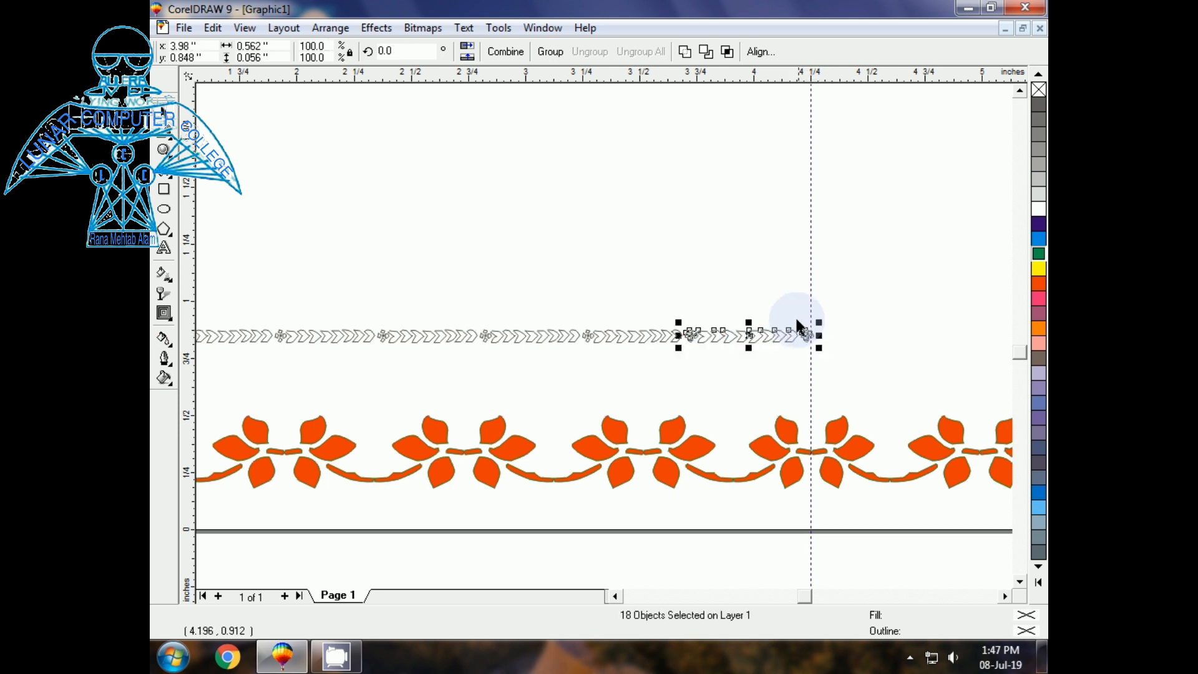
click(769, 300)
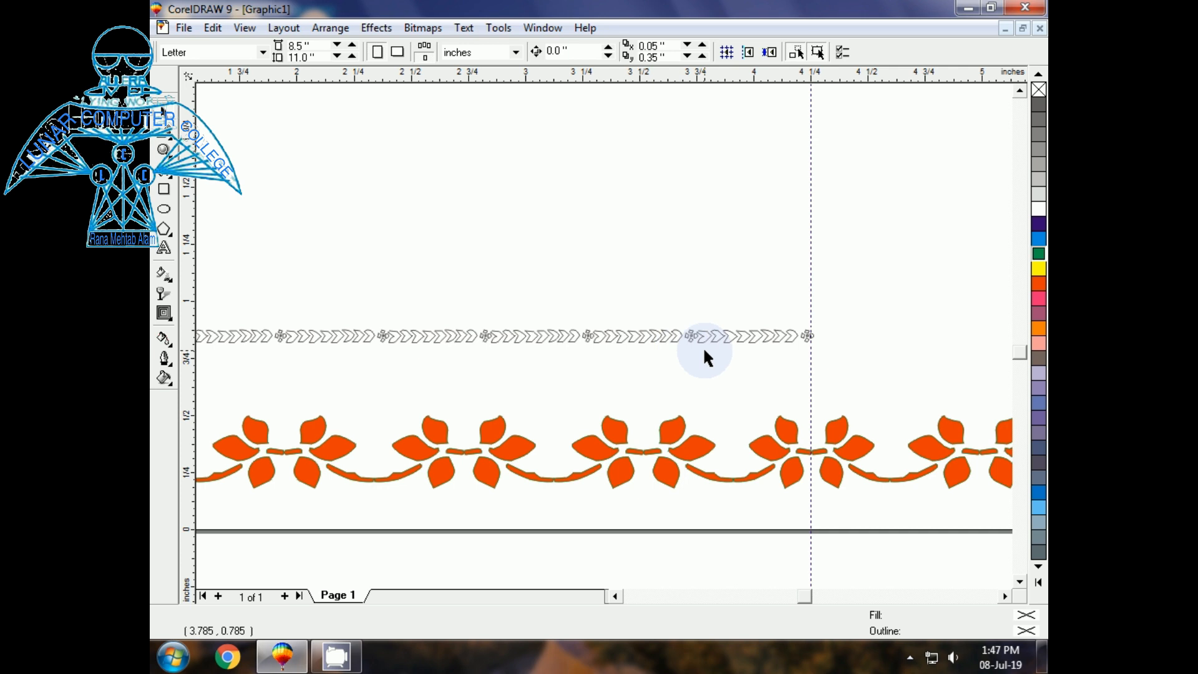
- Stretch the topmost vertical chevron segment upward so its end flower reaches the horizontal centre guideline
key(F3)
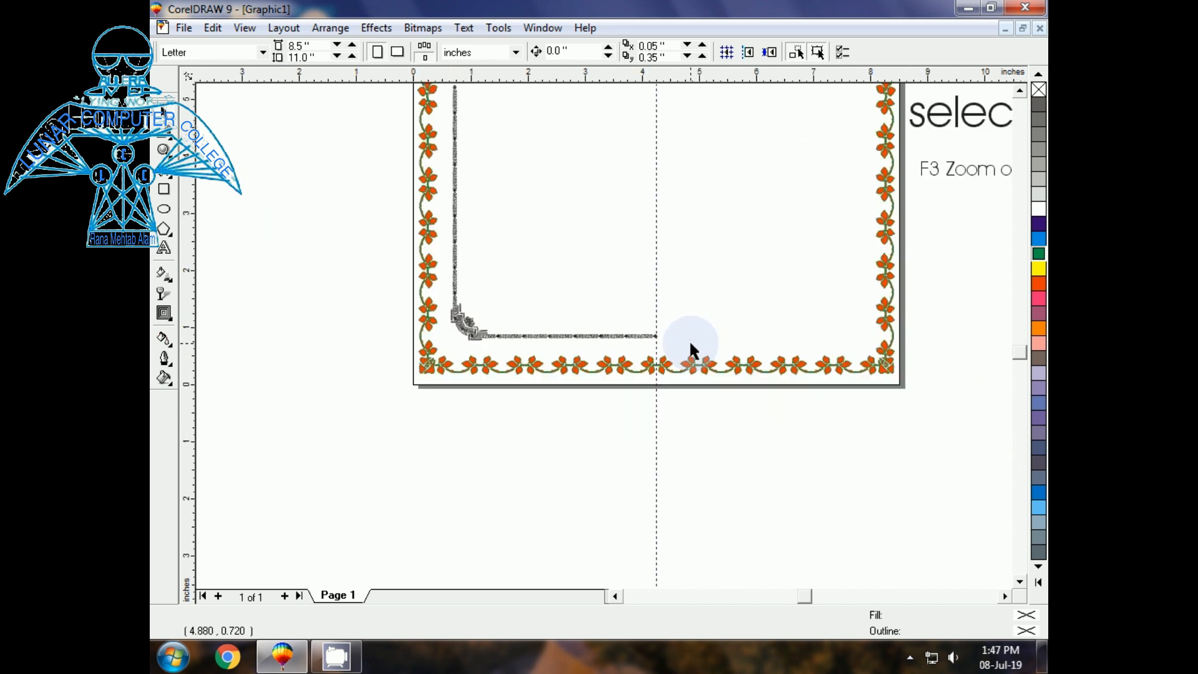
key(F2)
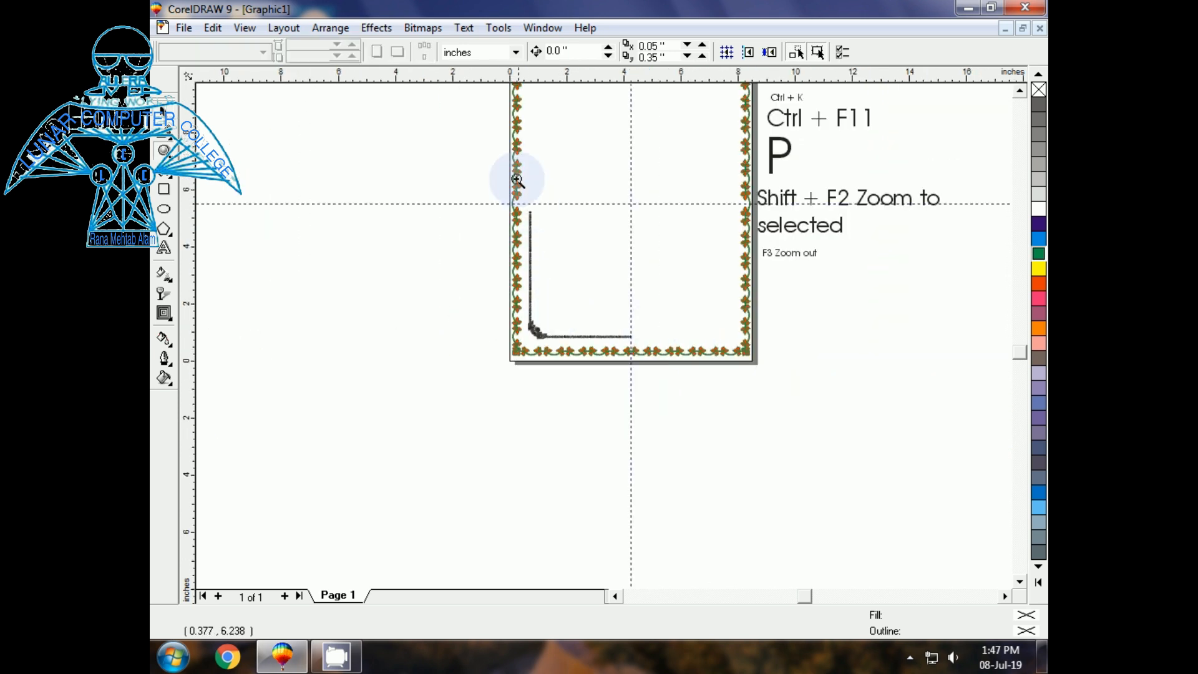
click(565, 252)
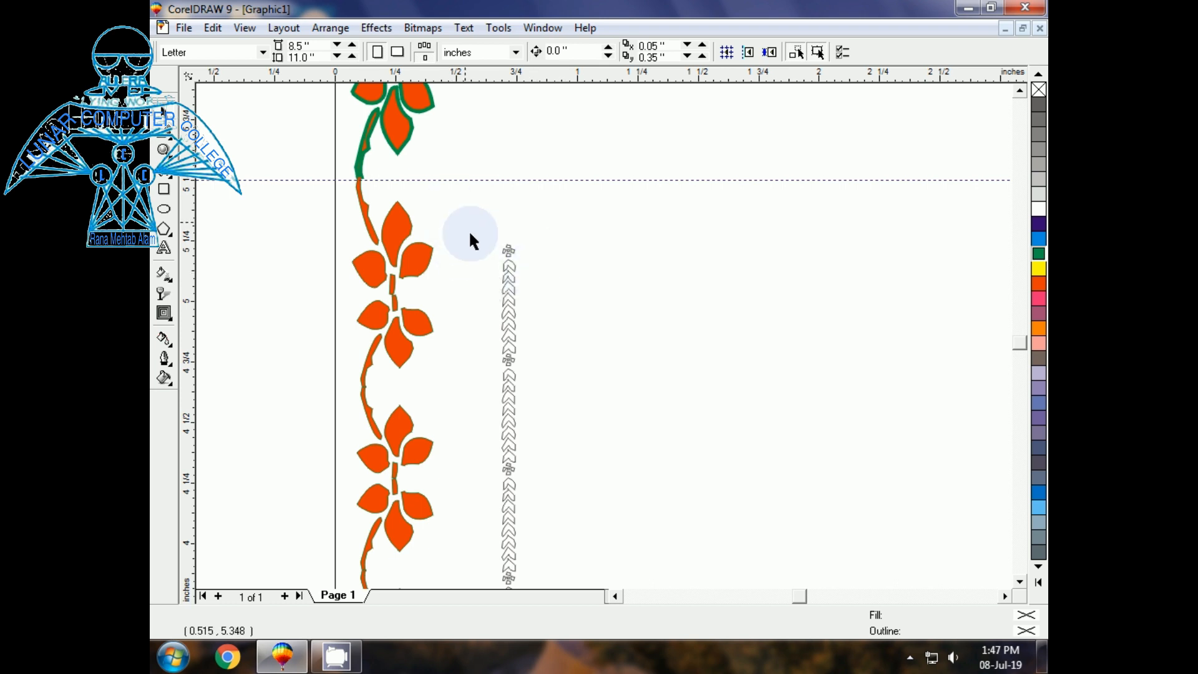
drag(541, 355, 555, 352)
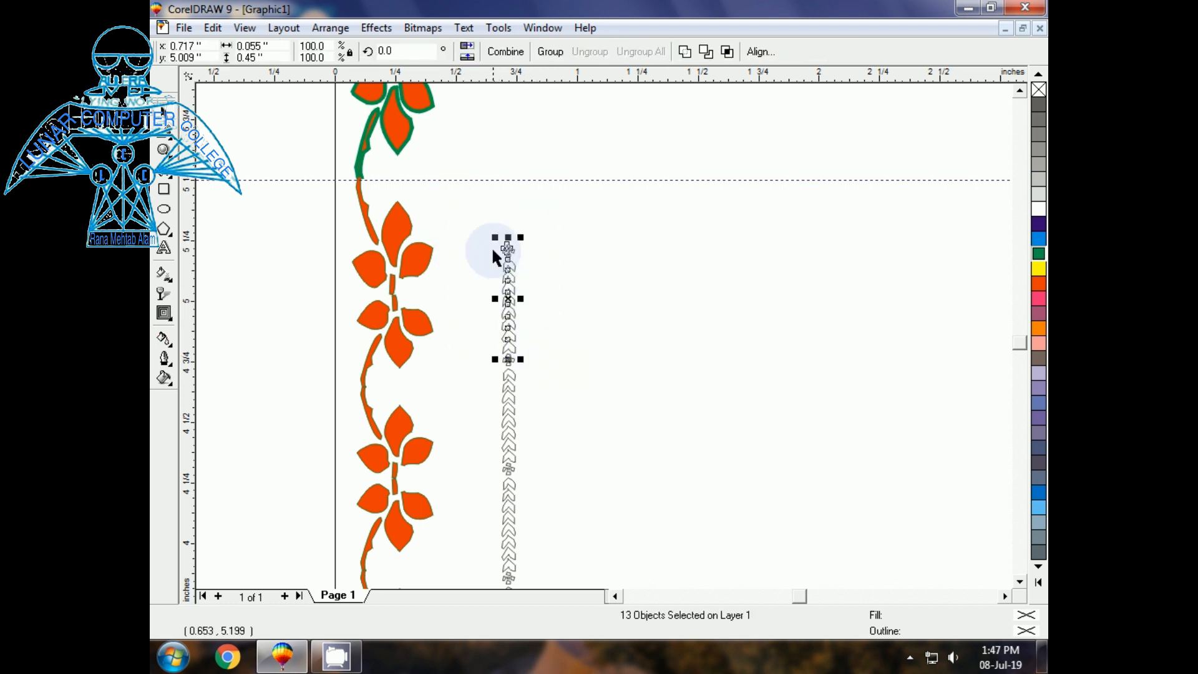
drag(513, 237, 517, 178)
click(574, 275)
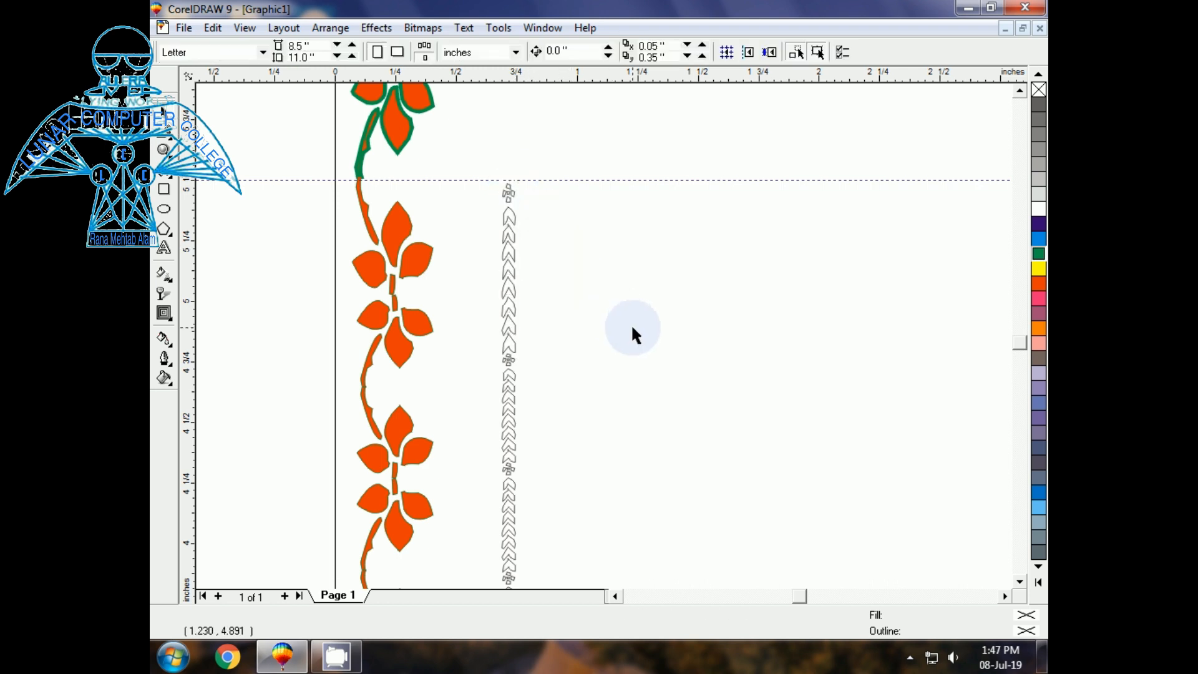
click(518, 193)
click(557, 275)
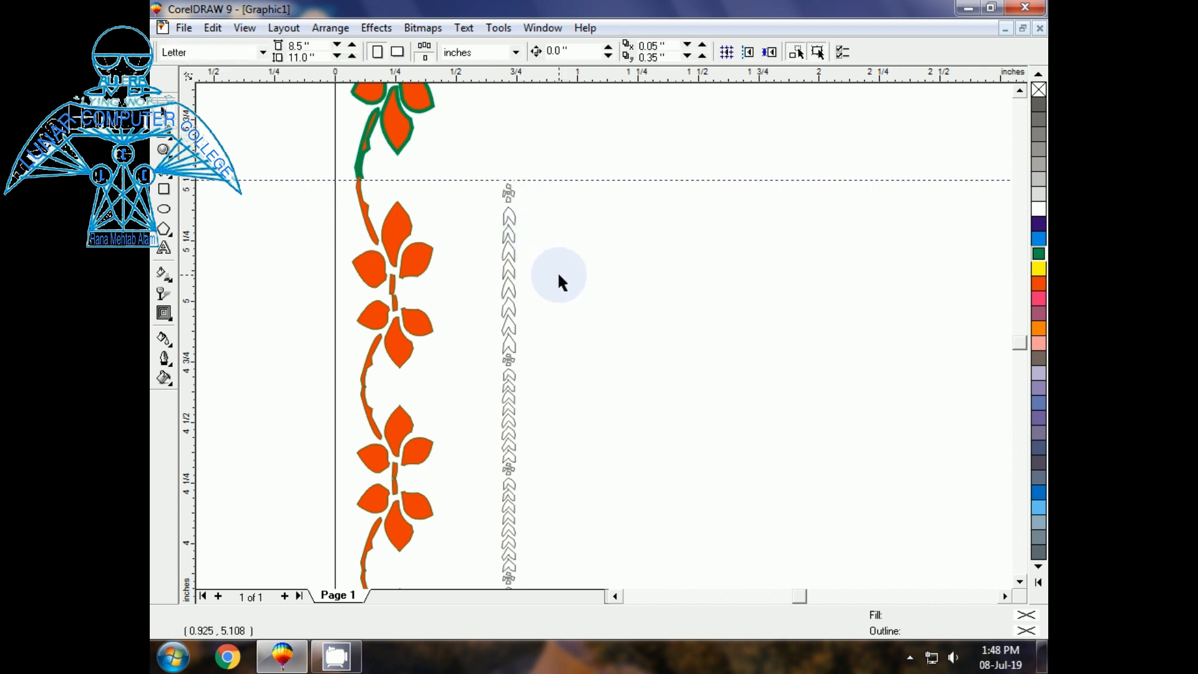
click(509, 194)
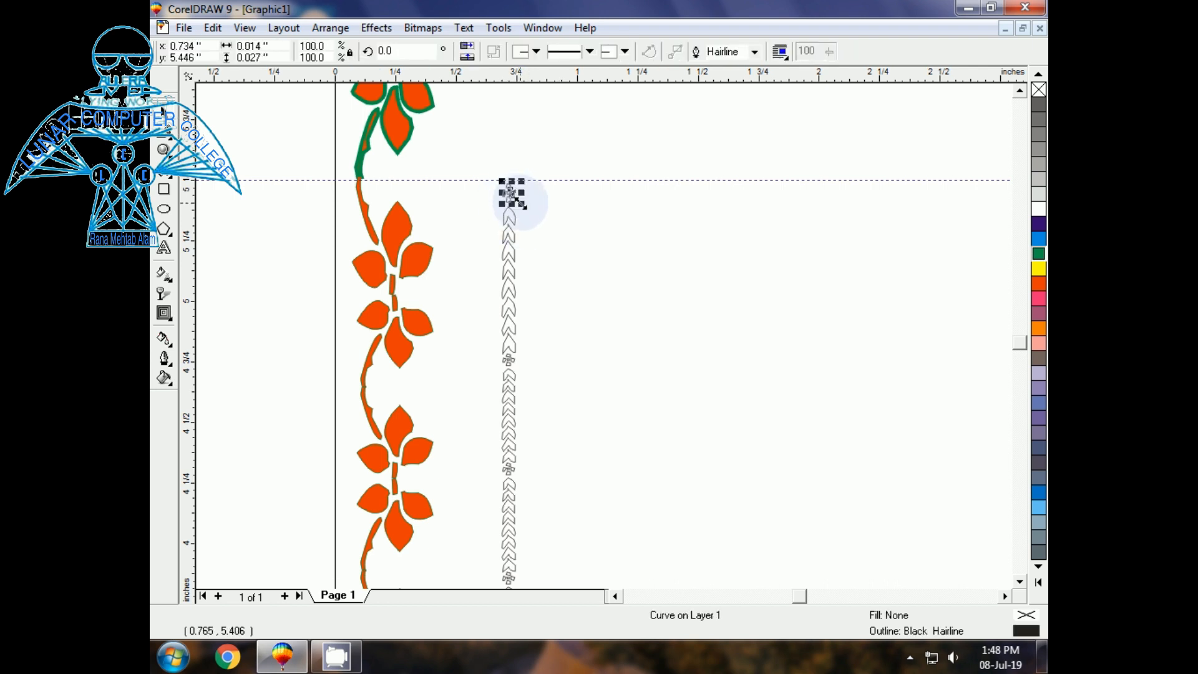
click(490, 219)
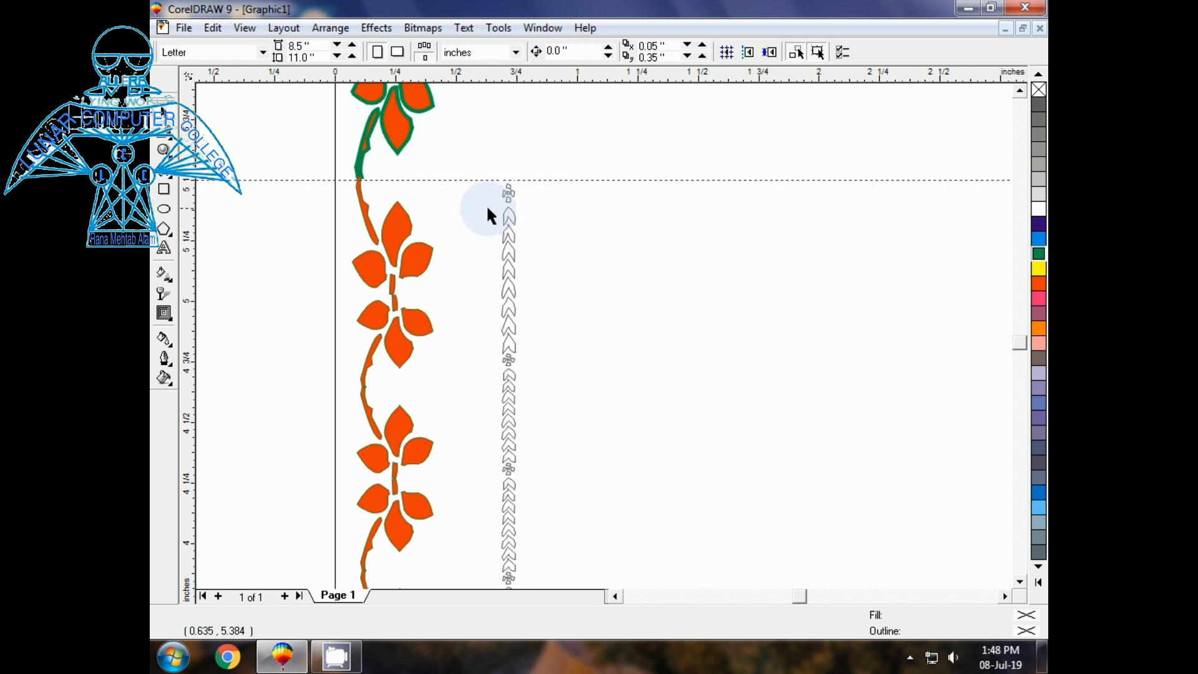
drag(510, 291, 559, 363)
click(616, 323)
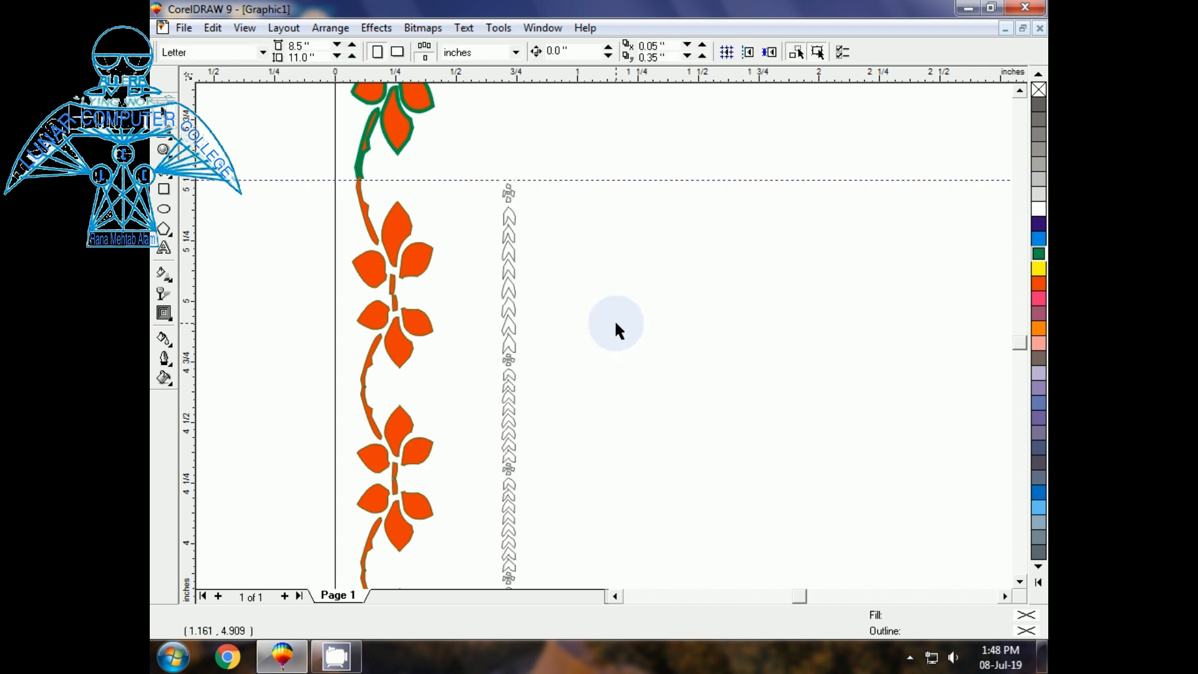
- Delete all four grouped quarters of the orange leaf border, leaving only the chevron corner on the page
key(F3)
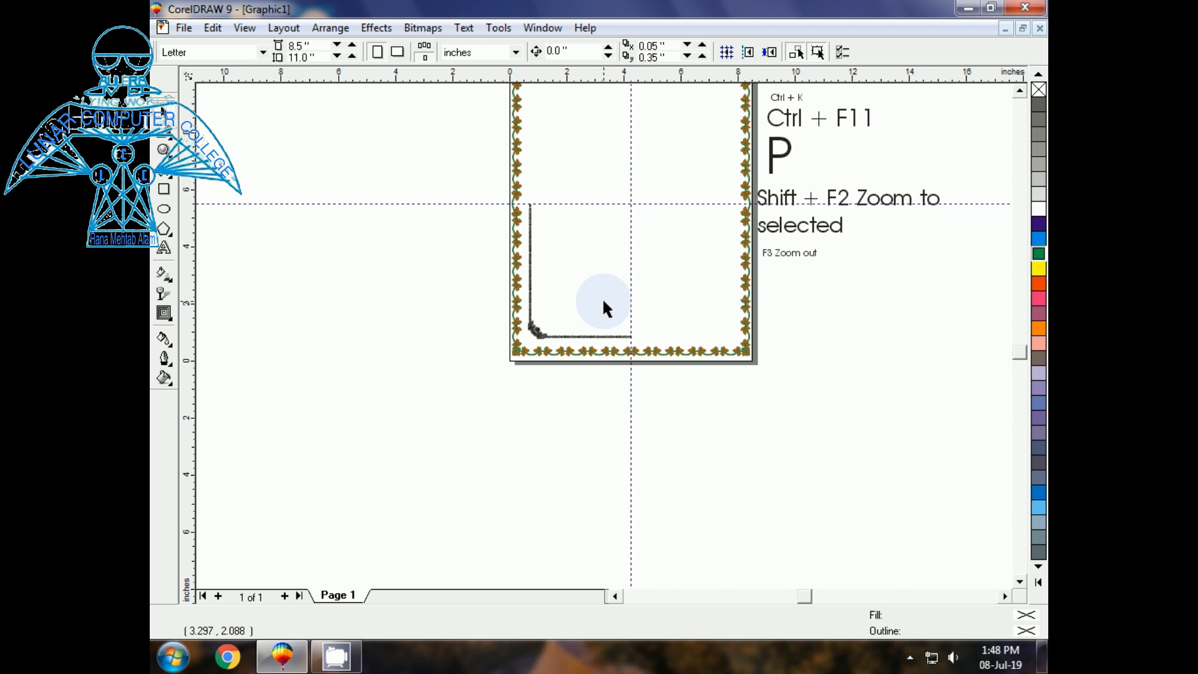
click(525, 359)
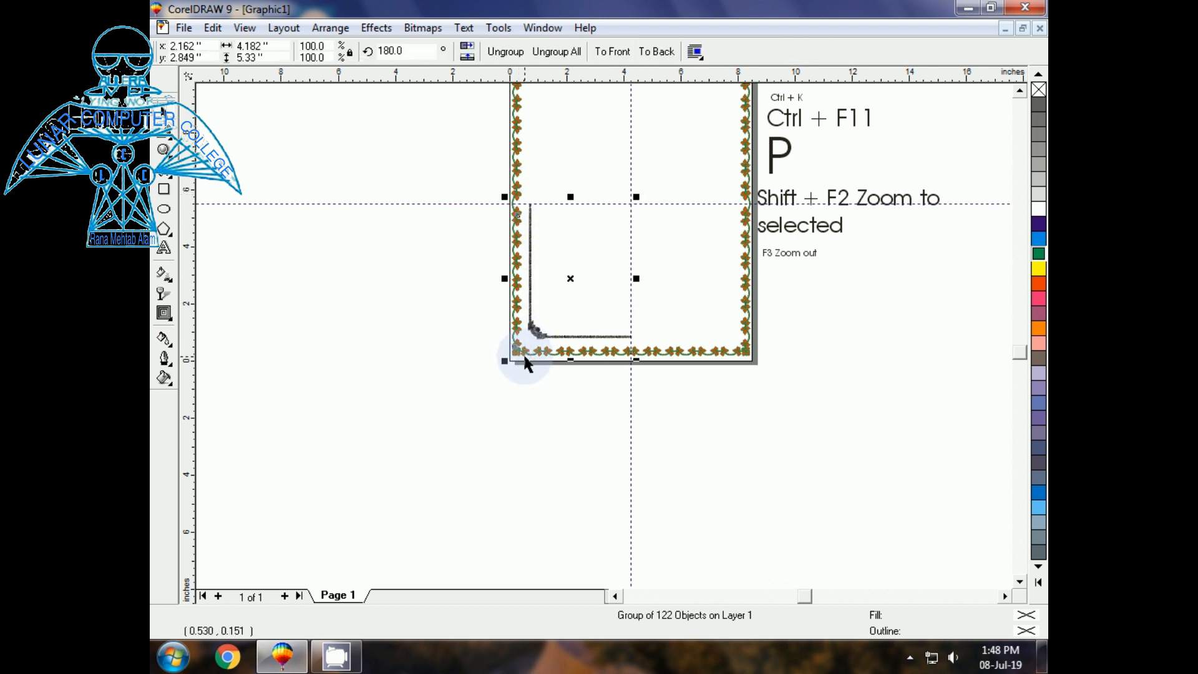
key(Delete)
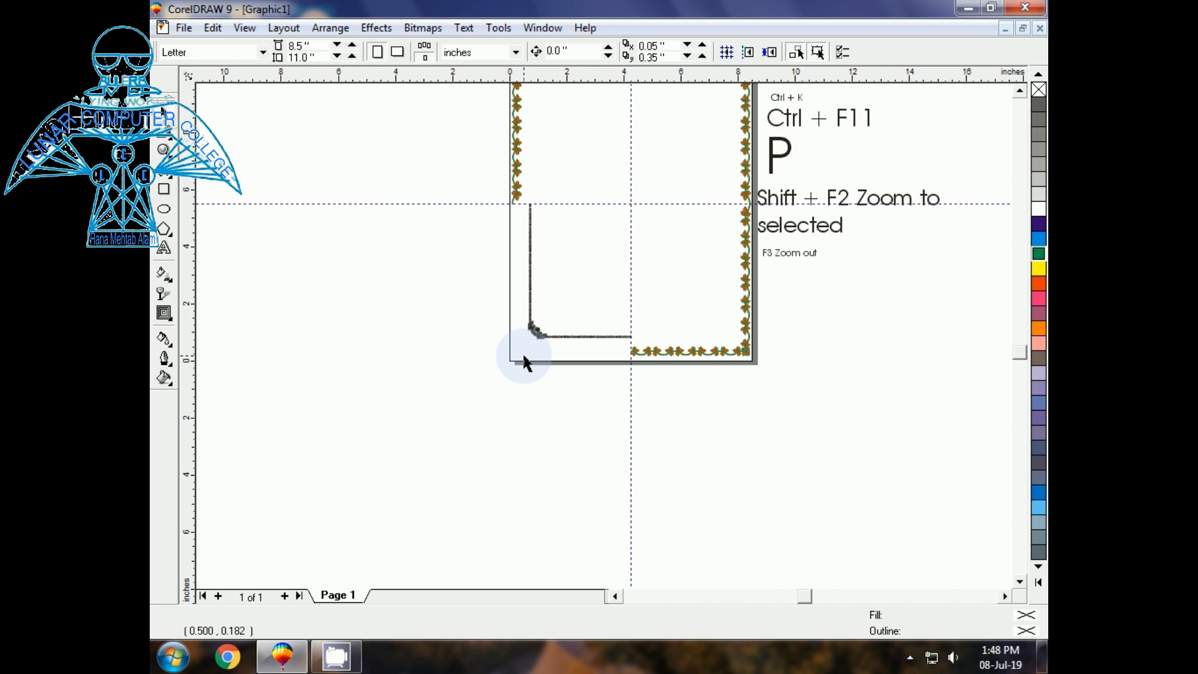
click(646, 355)
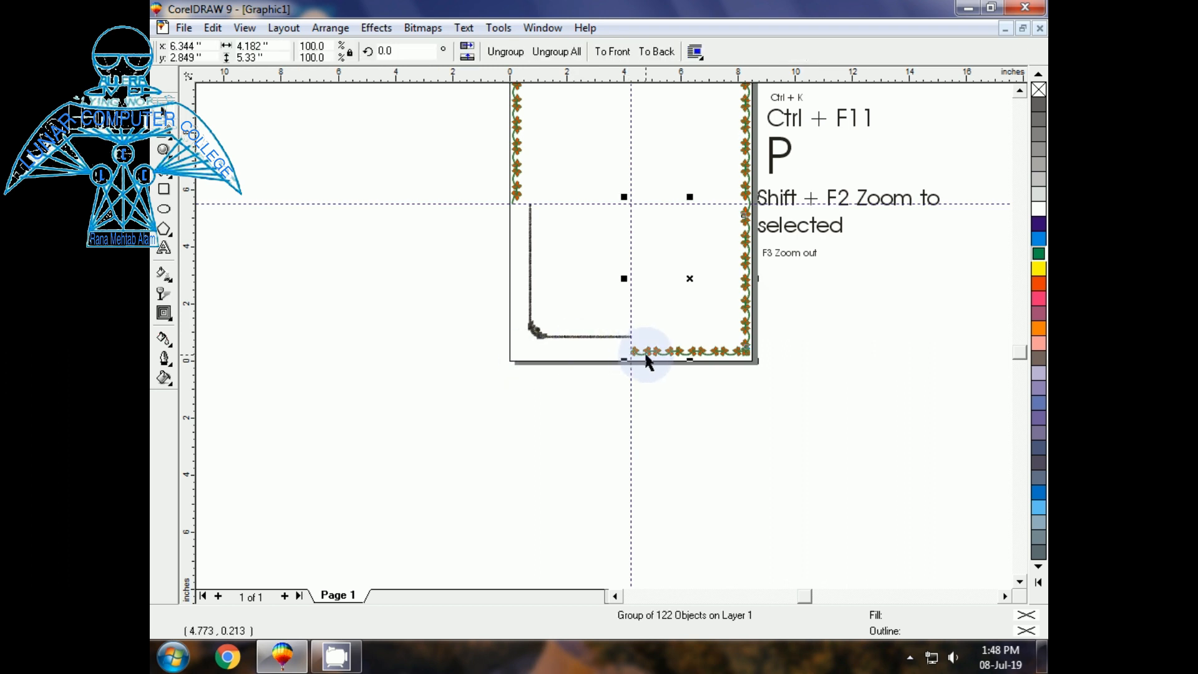
key(Delete)
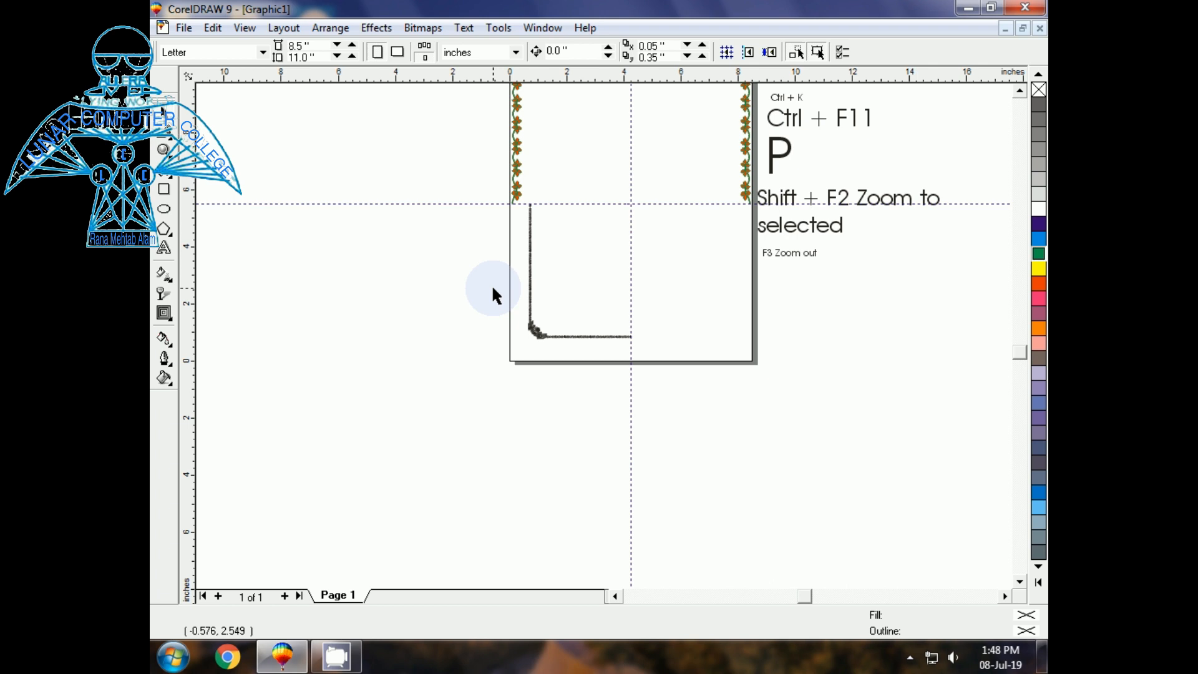
click(513, 186)
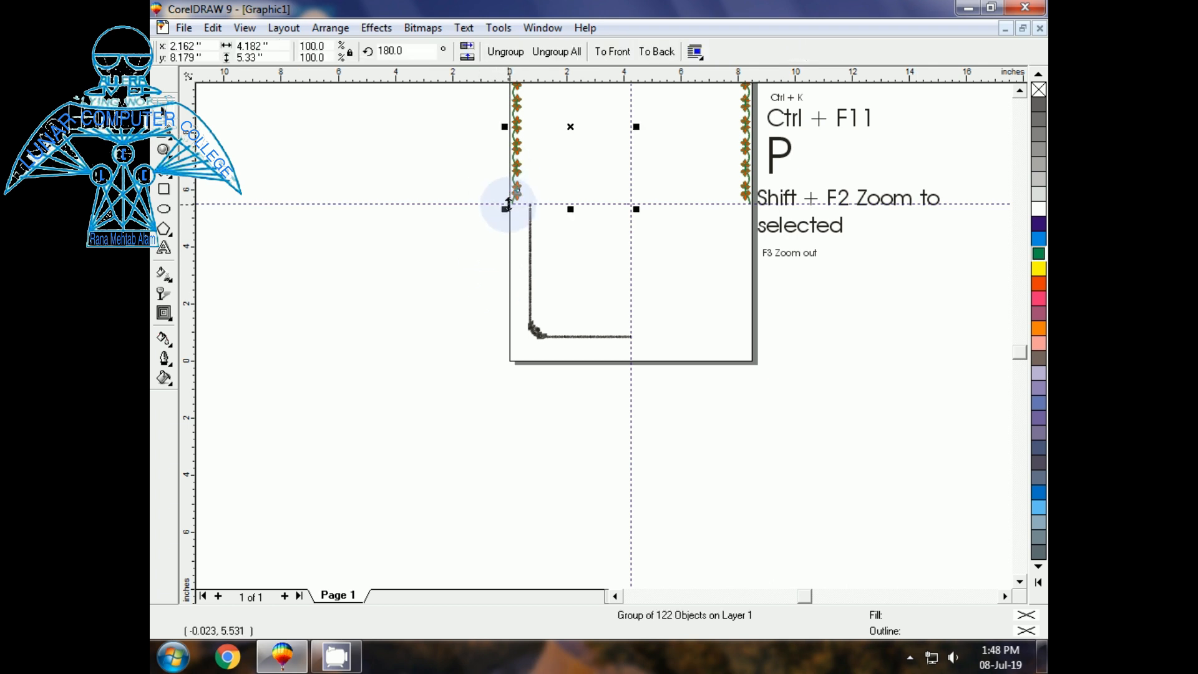
key(Delete)
click(740, 183)
key(Delete)
- Mirror a copy of the whole chevron quarter horizontally across the vertical centre guideline to form the lower half
drag(454, 187, 674, 356)
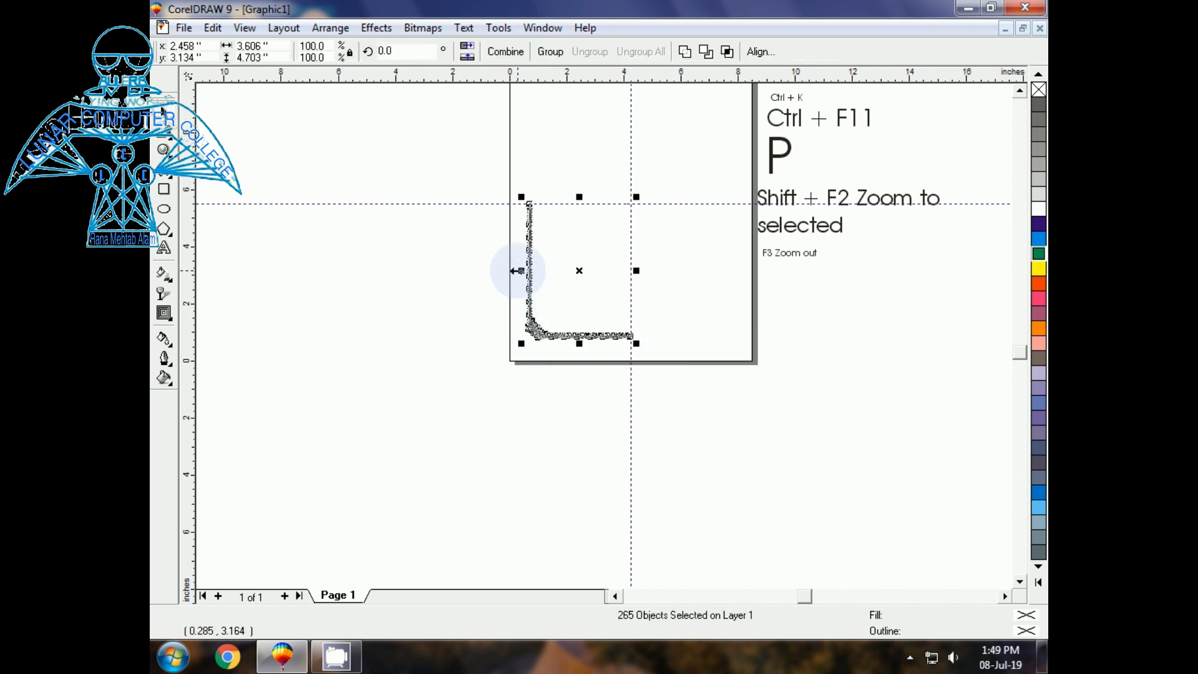
drag(523, 271, 643, 273)
right_click(643, 273)
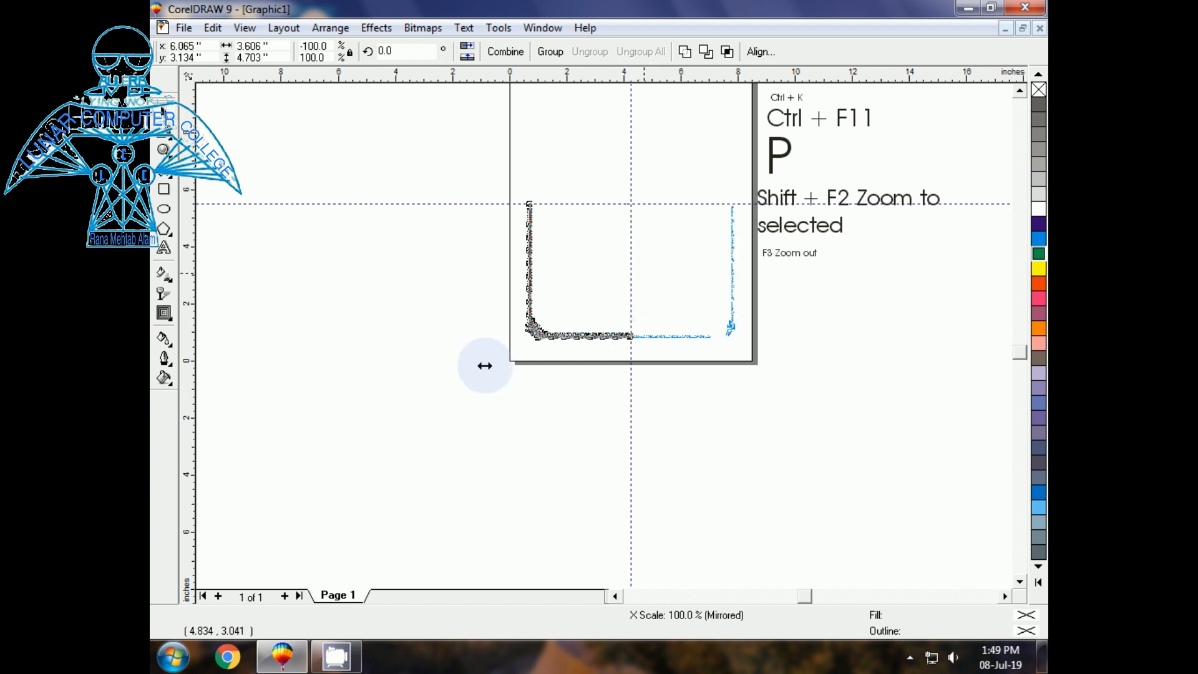
click(381, 470)
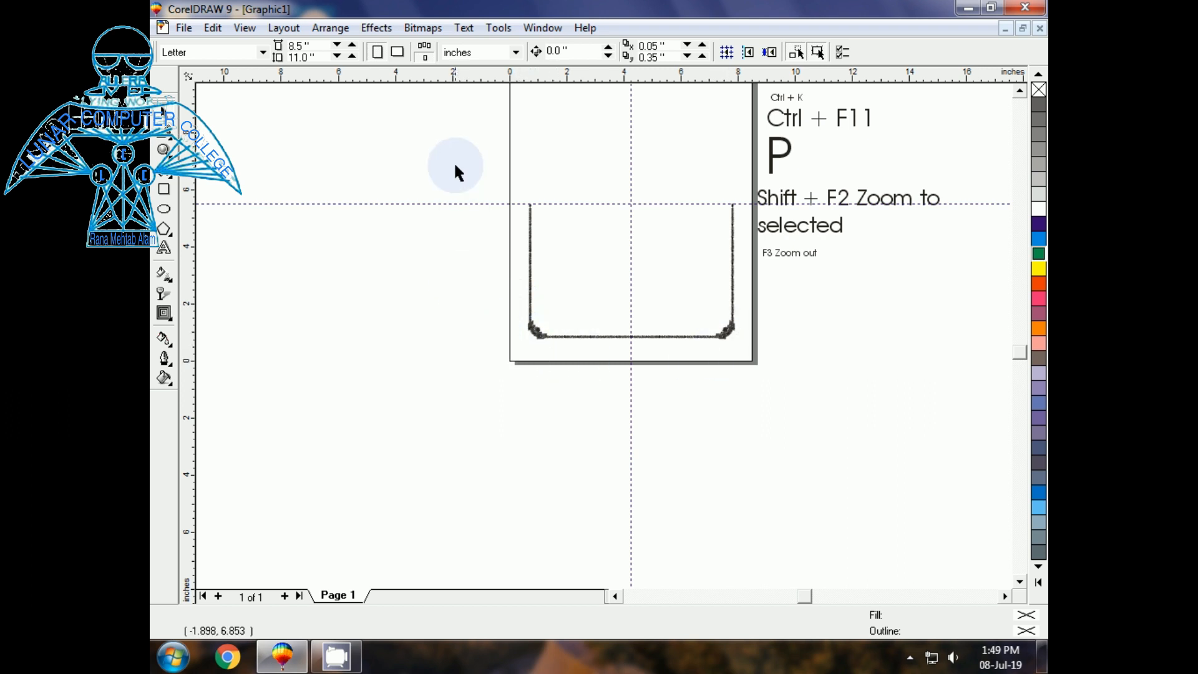
- Mirror a copy of the lower half of the chevron border upward across the horizontal centre guideline
key(ctrl+a)
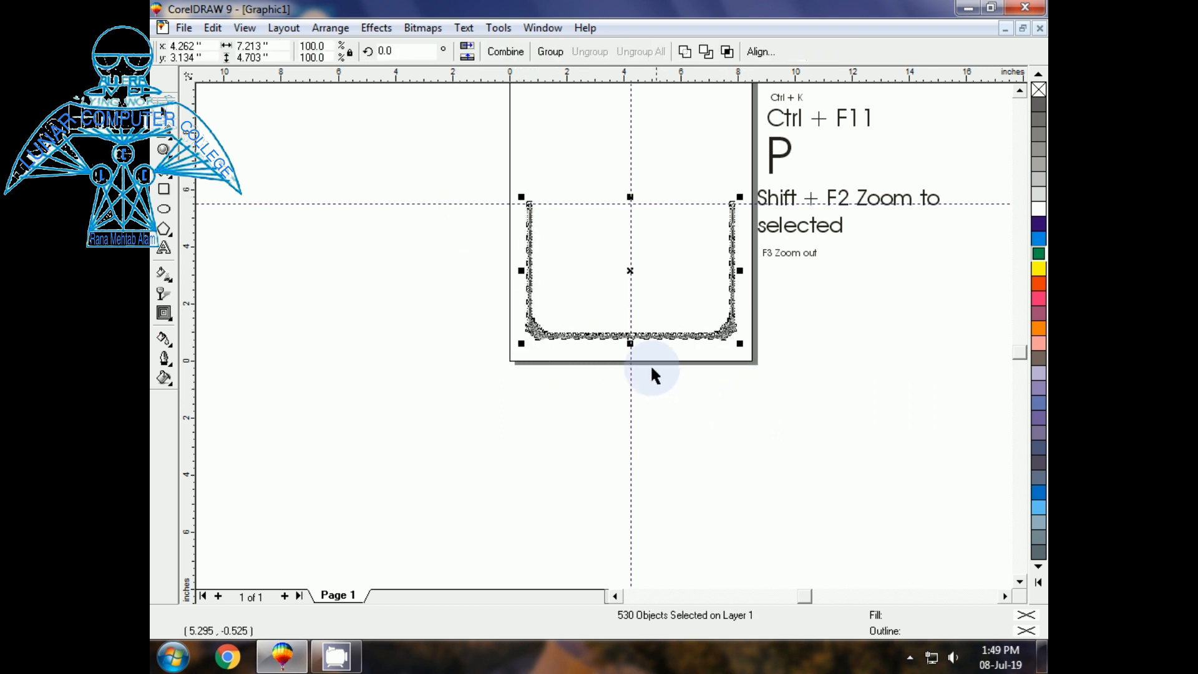
drag(628, 342, 455, 235)
right_click(455, 235)
- Examine the whole chevron border, then its upper-left corner and adjoining segments in close-up
key(shift+F2)
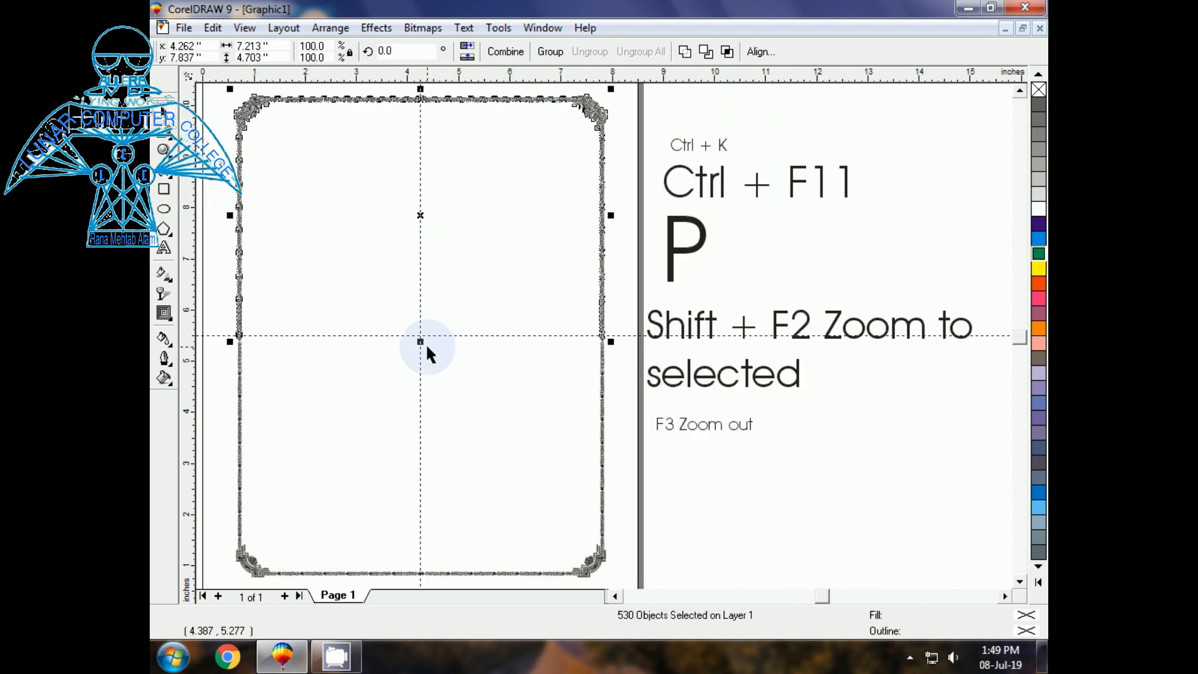
key(F3)
click(353, 245)
drag(352, 191, 637, 485)
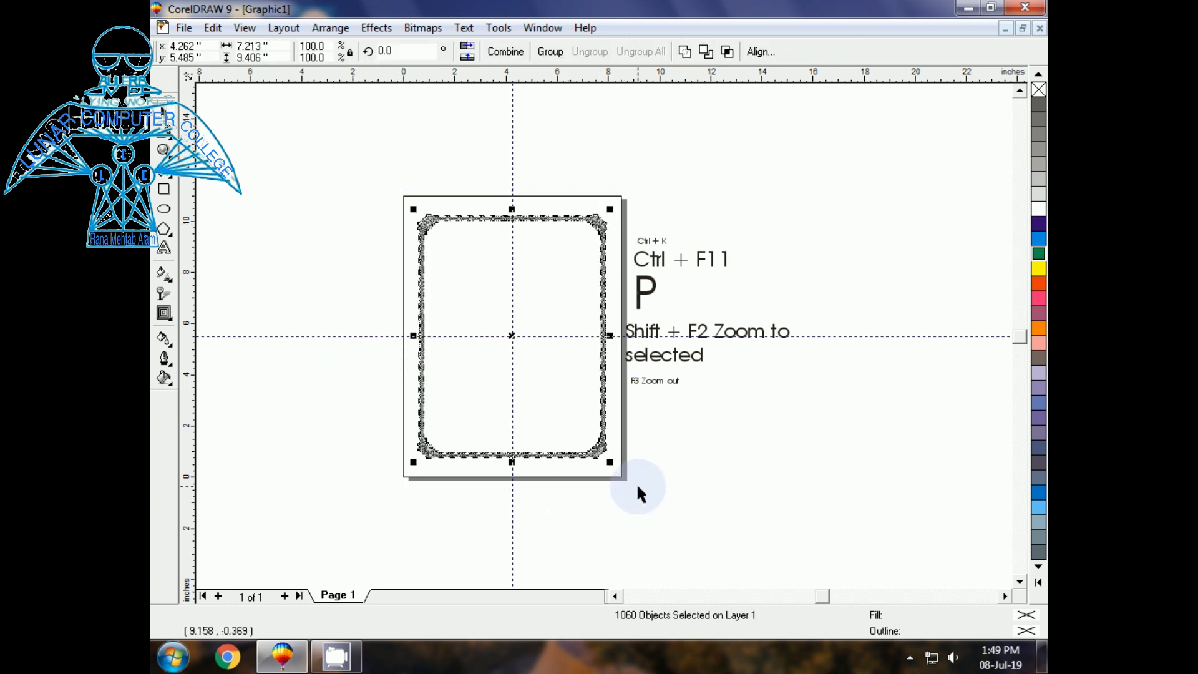
key(shift+F2)
click(278, 312)
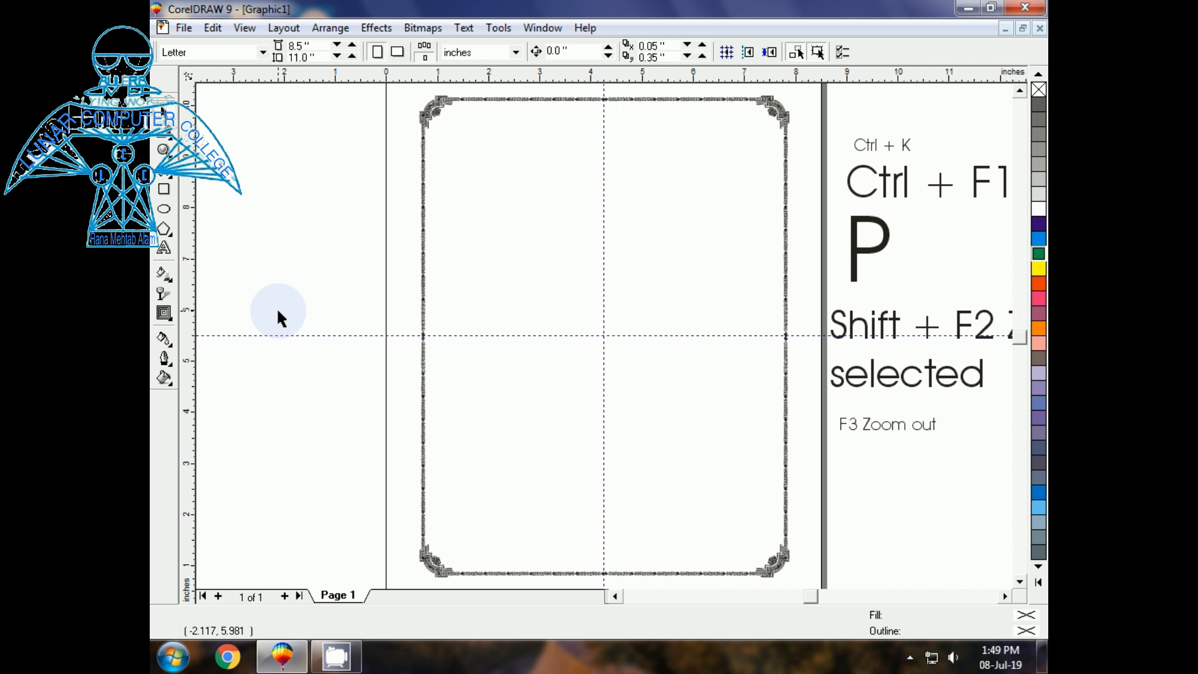
key(F2)
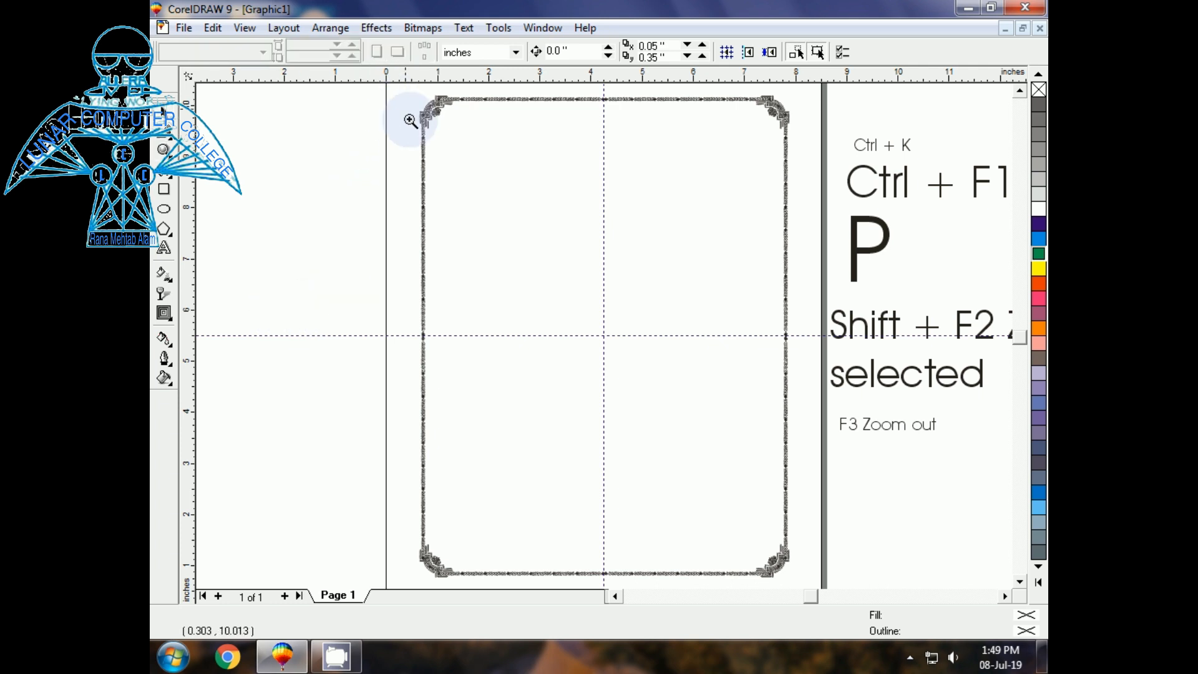
drag(412, 118, 464, 225)
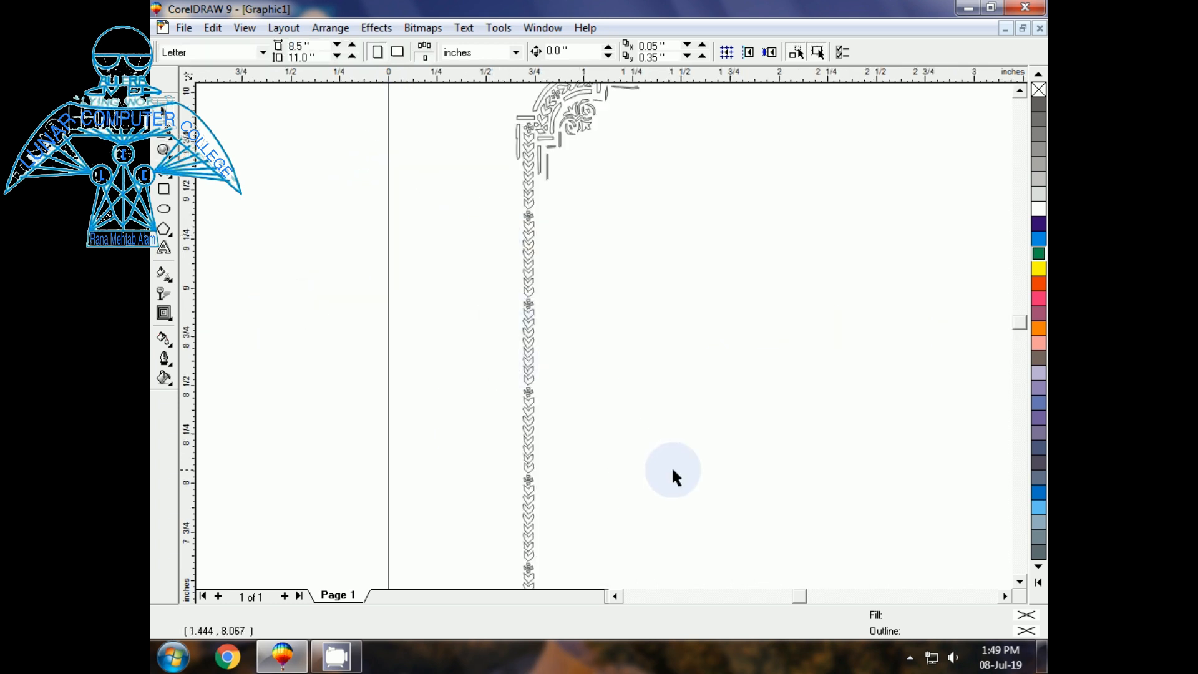
scroll(674, 470, down, 1)
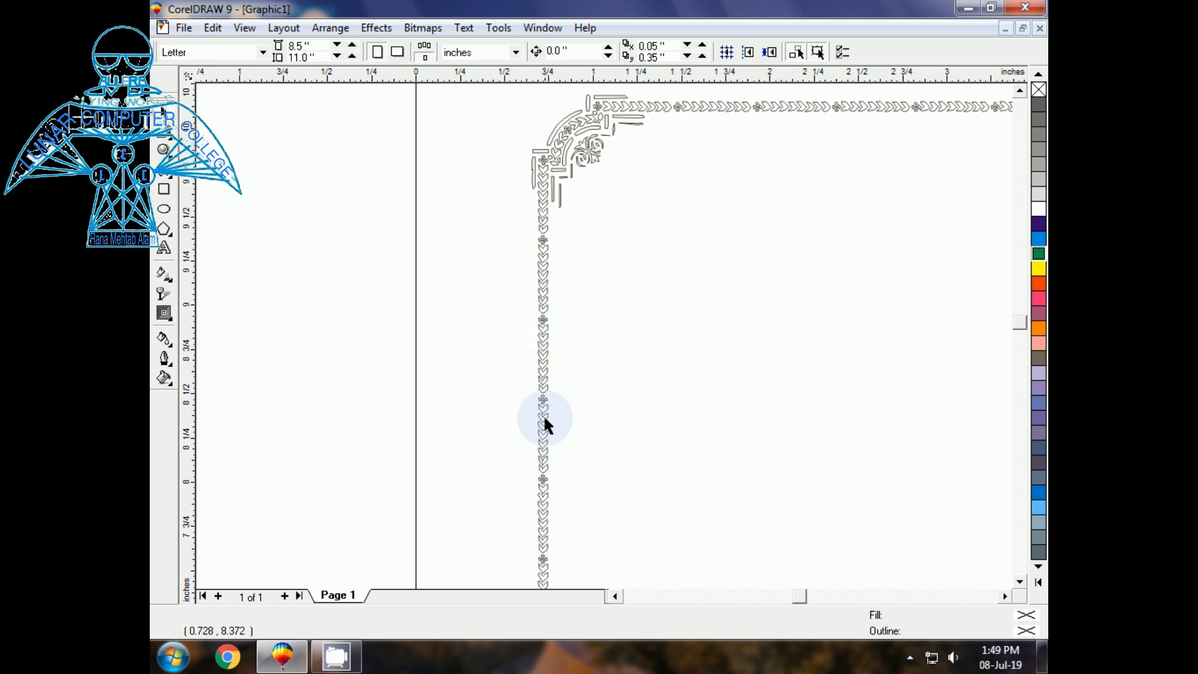
- Examine the left side of the chevron border down past the centre guideline to the lower-left corner and adjoining bottom edge
click(1020, 583)
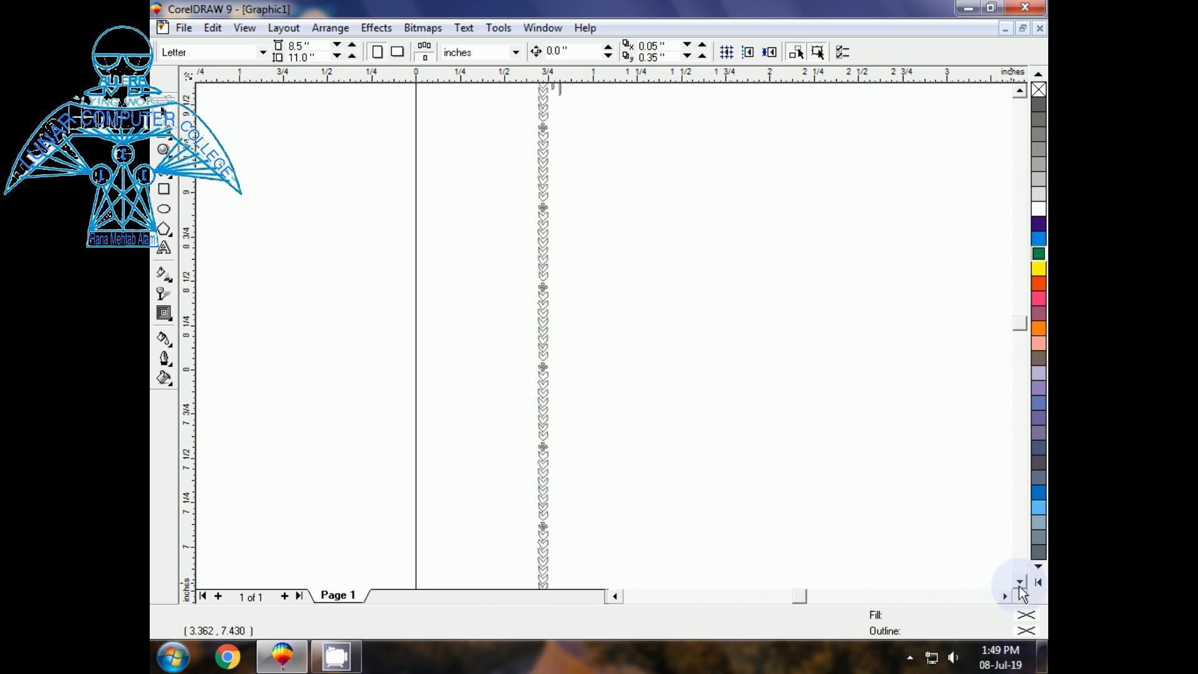
click(1020, 583)
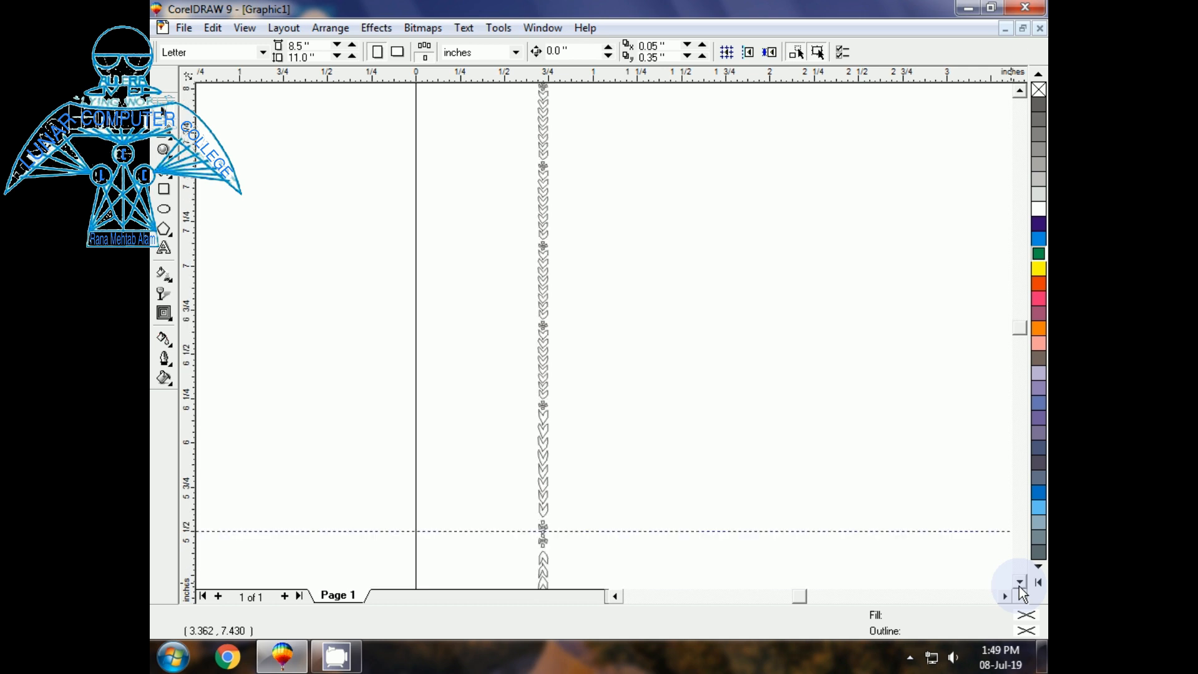
click(1020, 583)
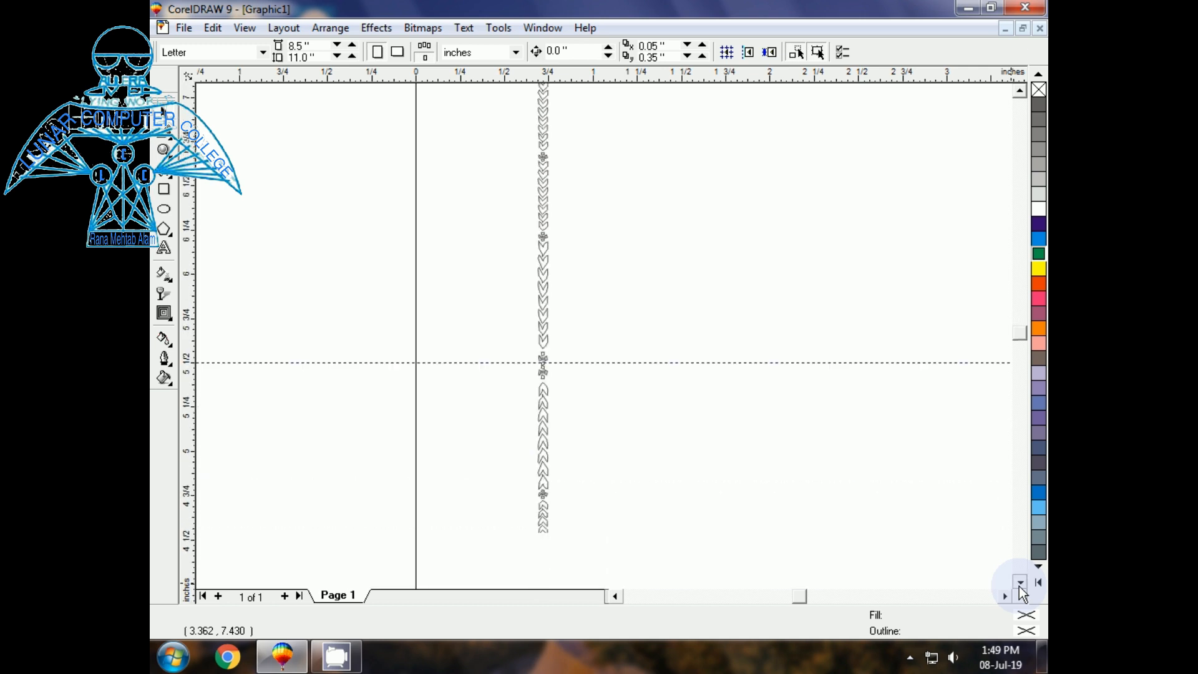
click(1020, 583)
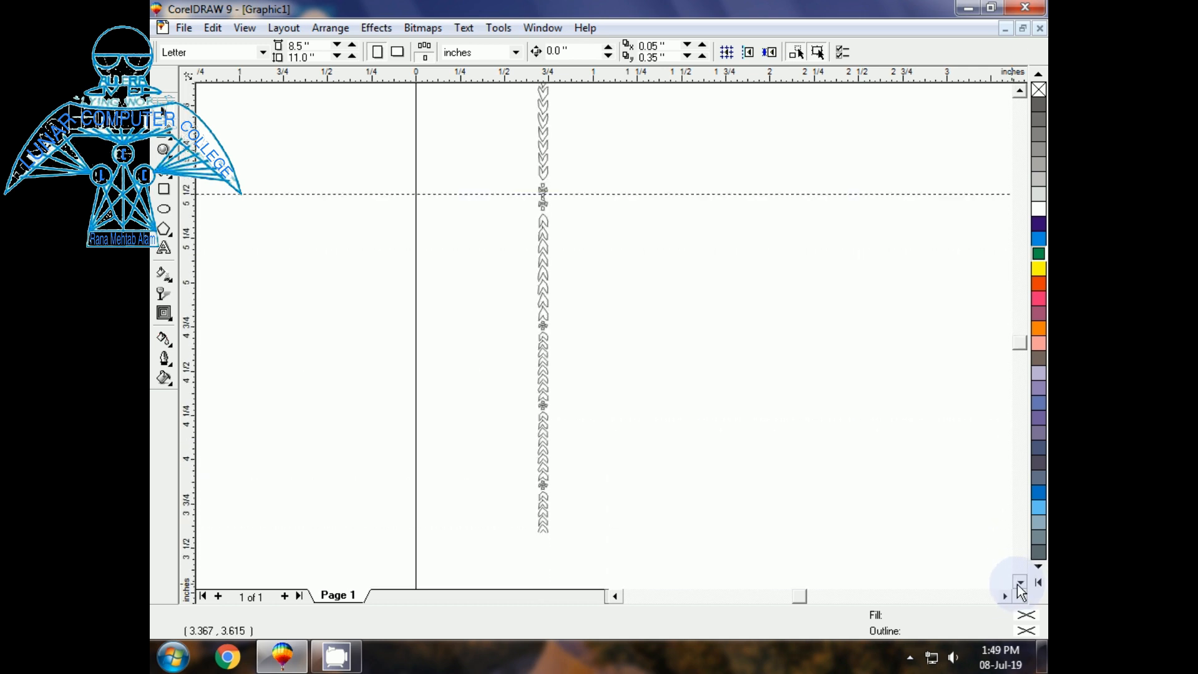
click(1020, 583)
click(1020, 583)
click(1020, 583)
click(1020, 583)
click(1020, 583)
click(1020, 583)
click(1019, 583)
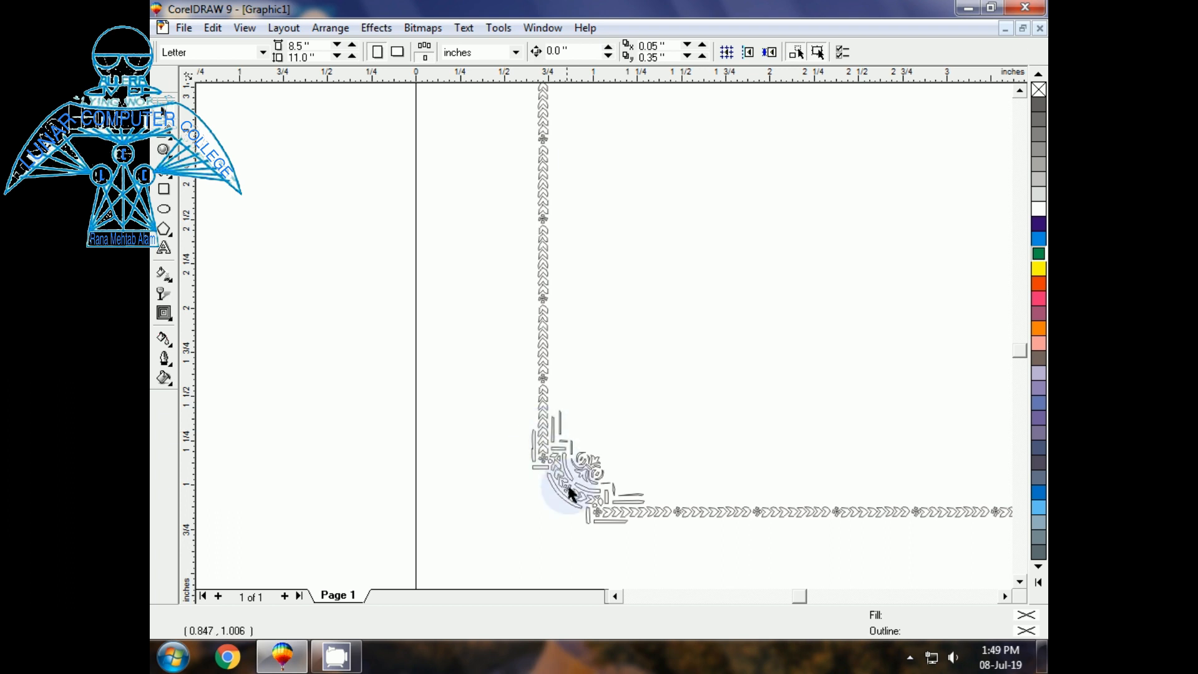
click(1005, 596)
click(1005, 596)
click(1004, 597)
- Group all pieces of the chevron border and give the group an orange fill with a blue outline
key(F3)
key(F3)
key(F3)
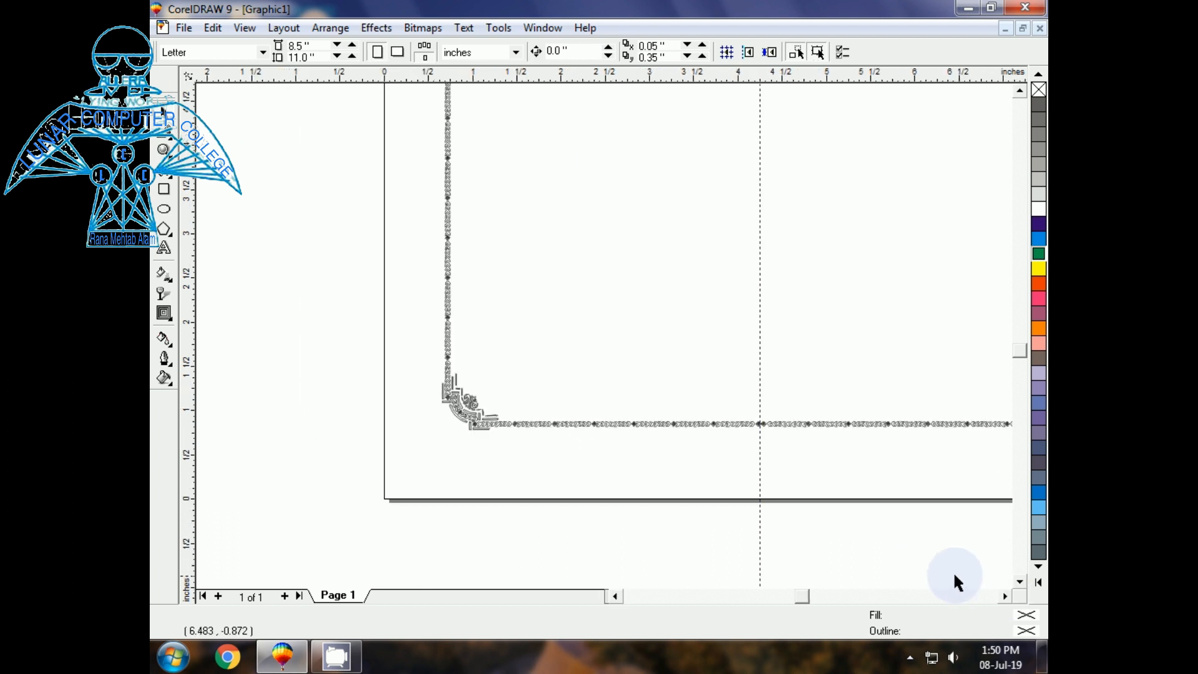
drag(478, 117, 736, 376)
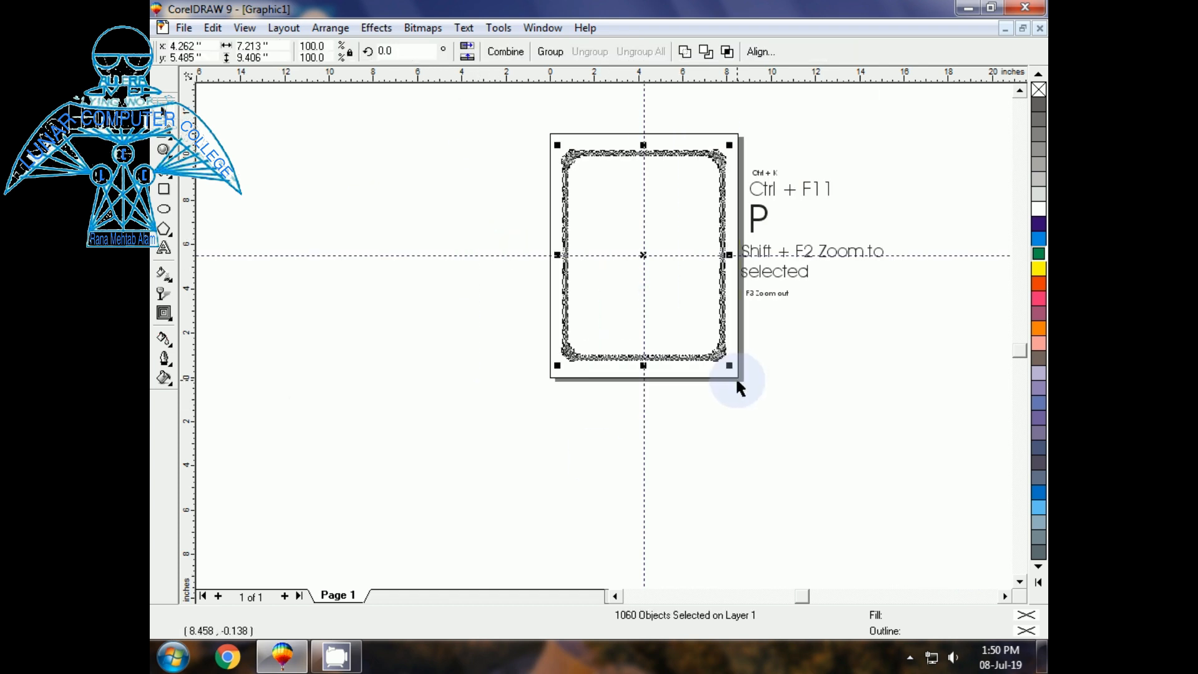
key(ctrl+g)
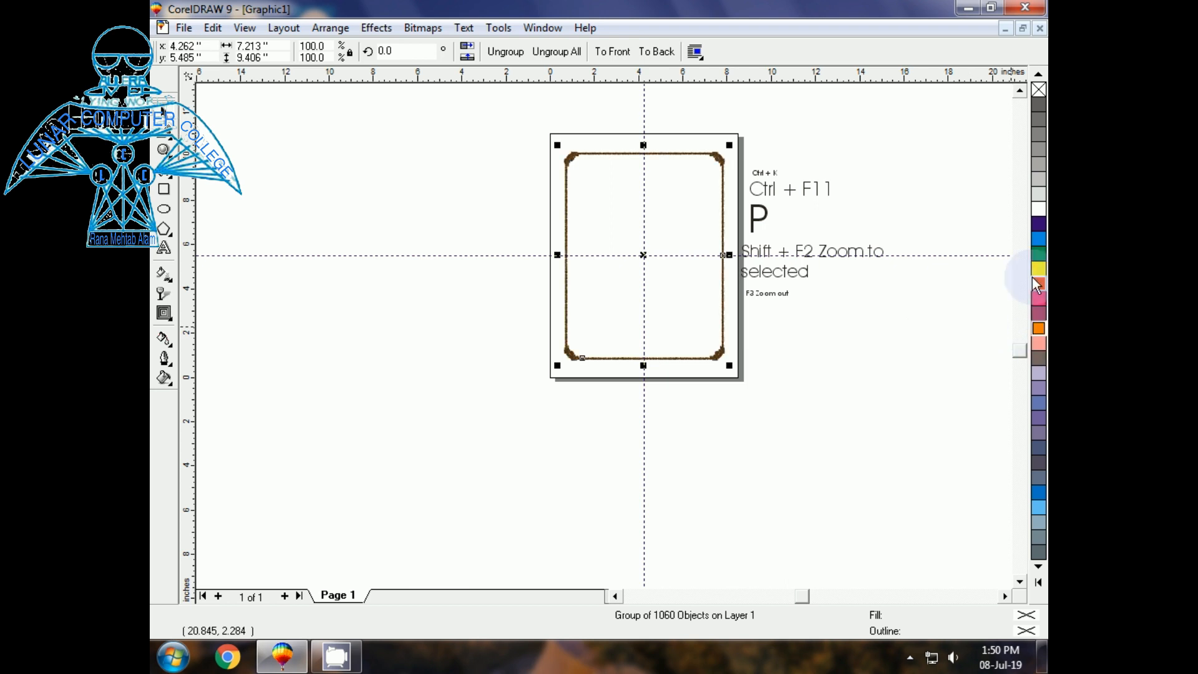
right_click(1038, 244)
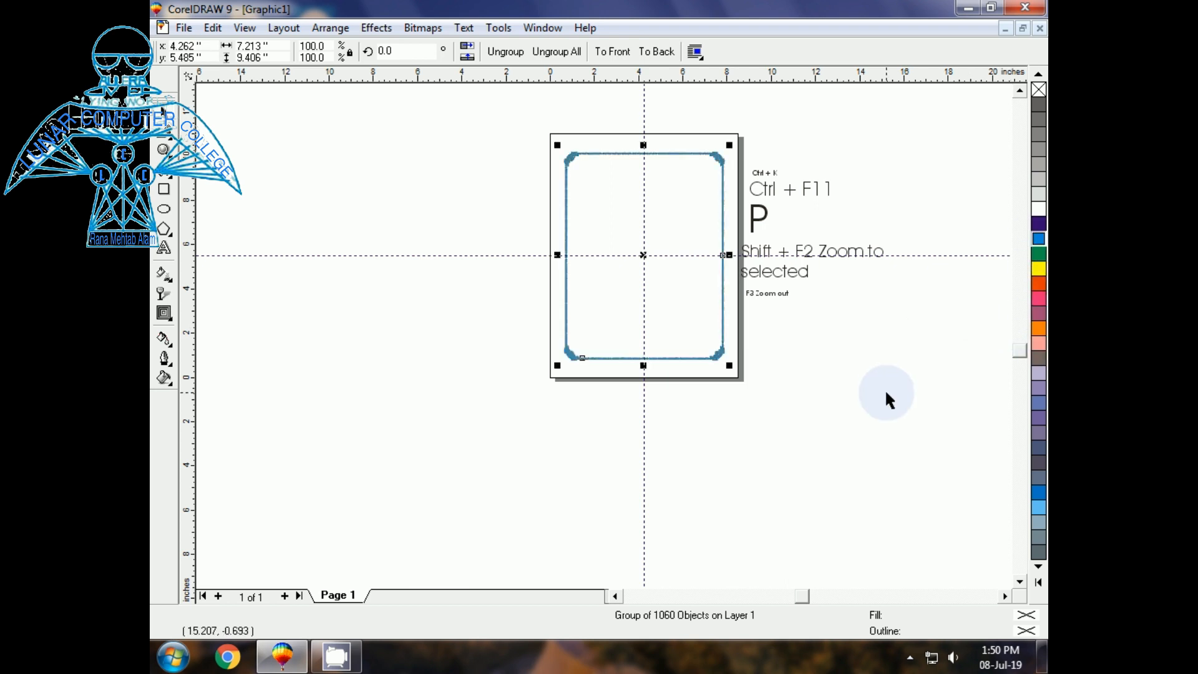
- Examine the whole coloured border, then its left-side chevrons and the upper-right corner in close-up
key(shift+F2)
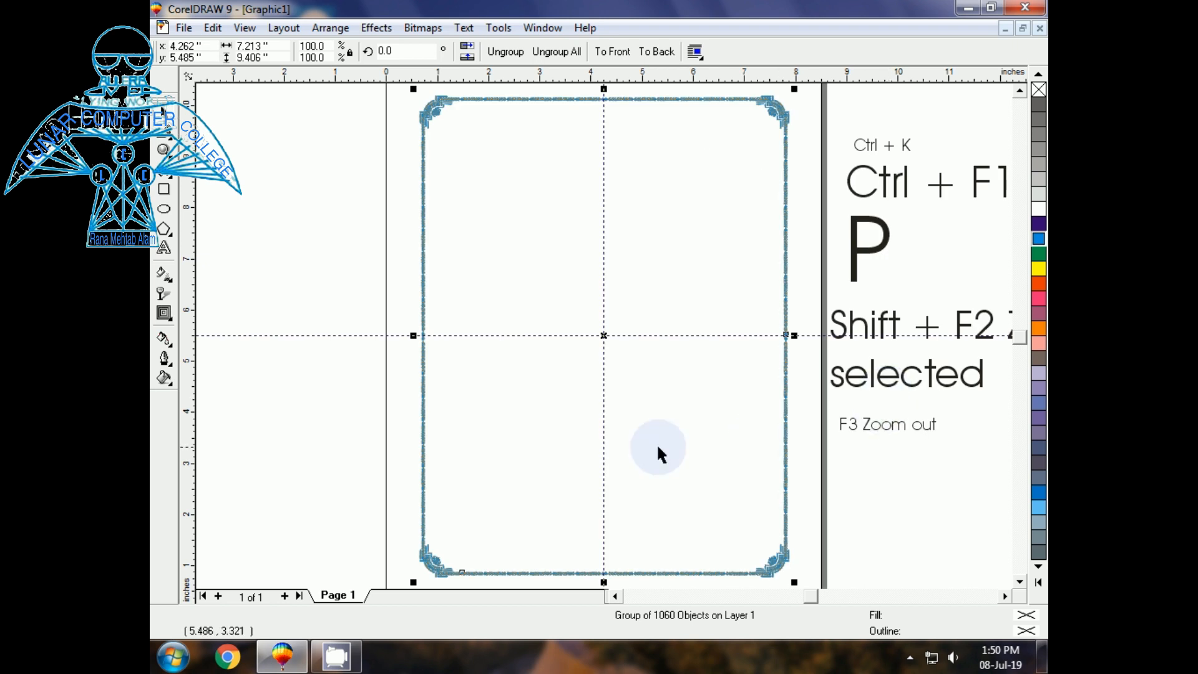
key(F2)
drag(395, 224, 427, 248)
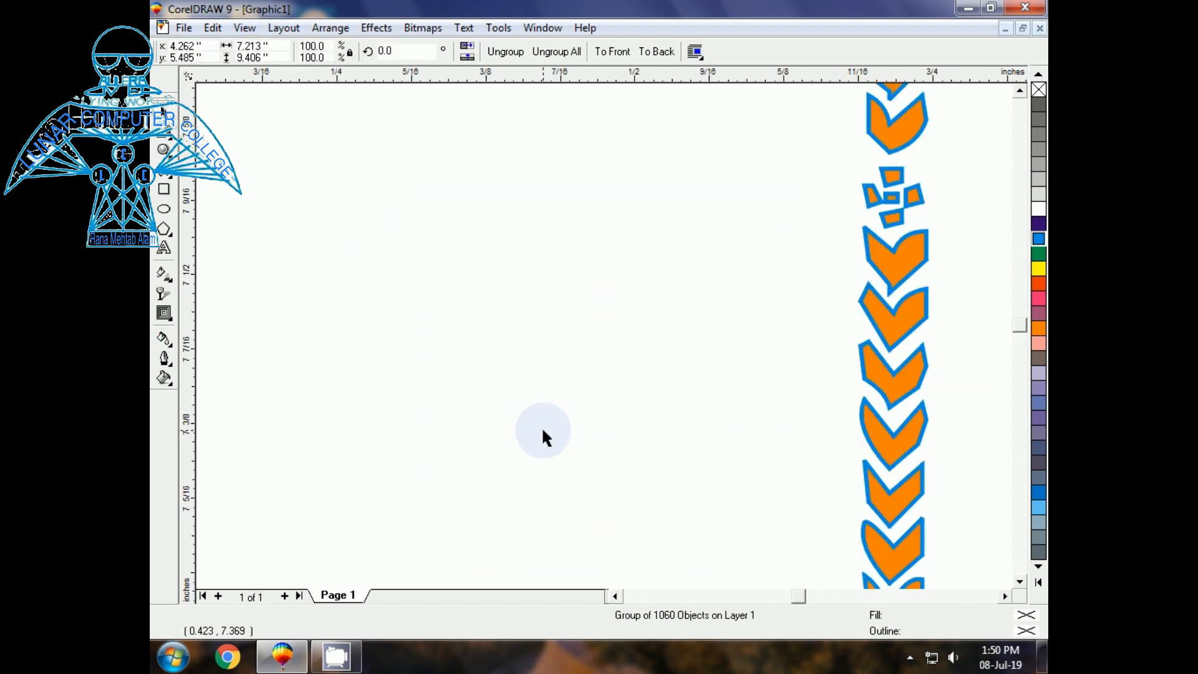
key(F3)
key(F2)
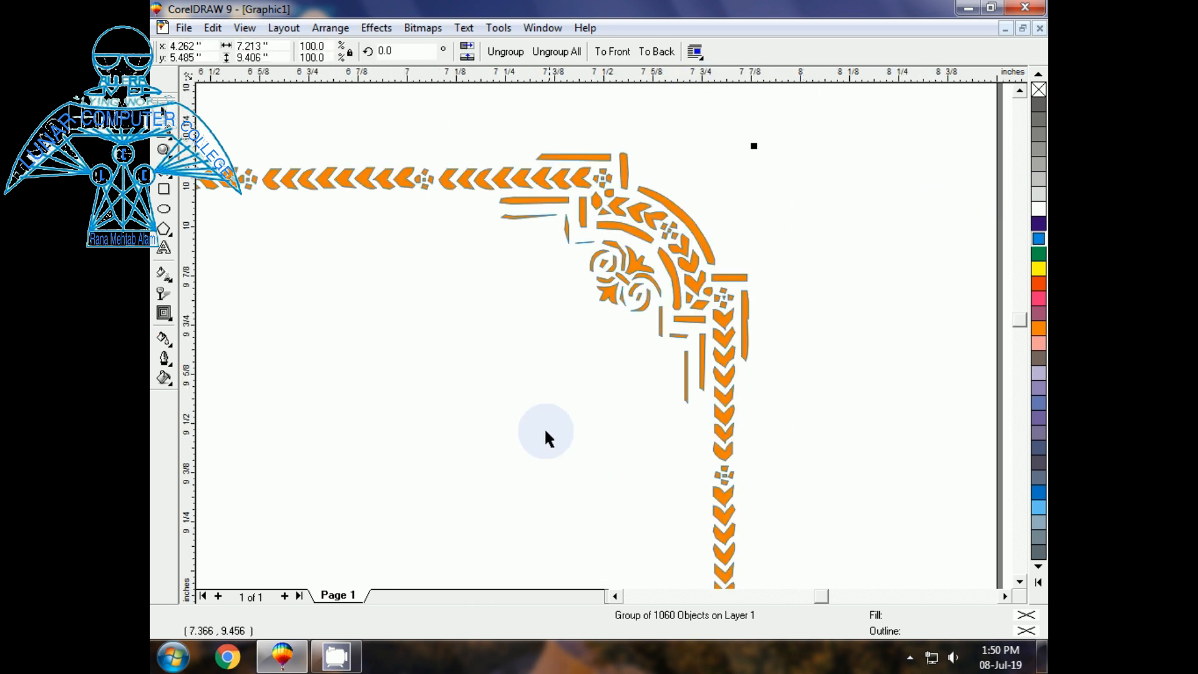
key(z)
drag(567, 169, 728, 305)
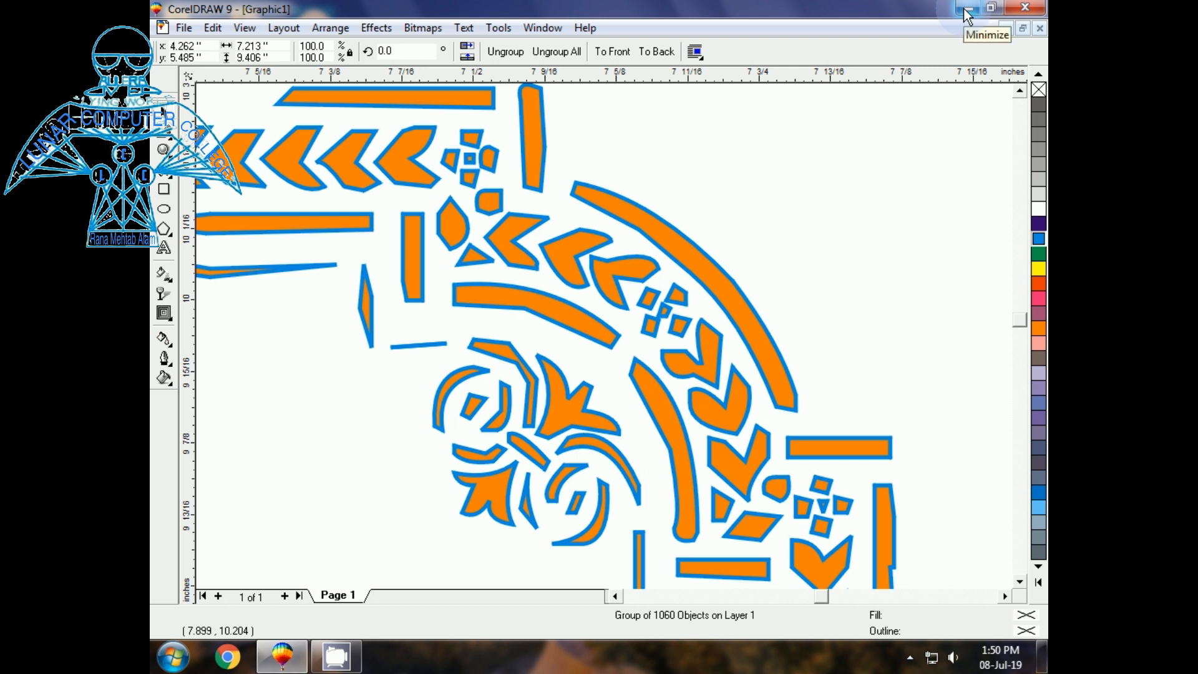
- Deselect the border and look up the lpstencil2 font in the Symbols and Special Characters library
click(780, 260)
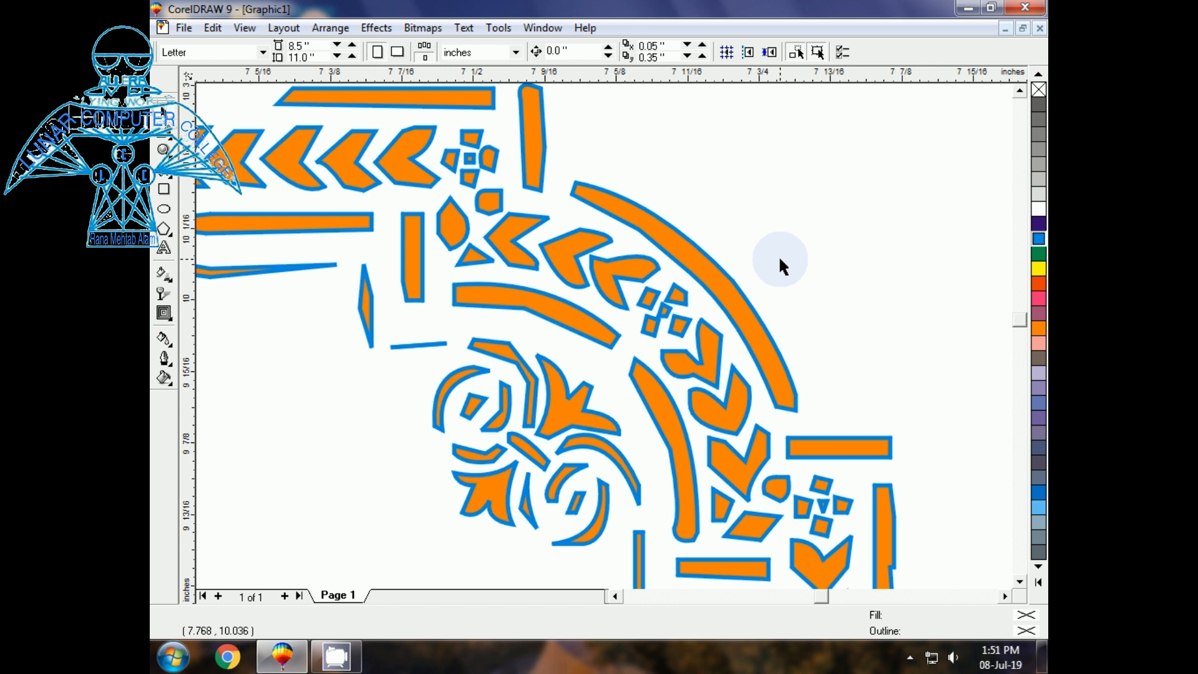
key(ctrl+F11)
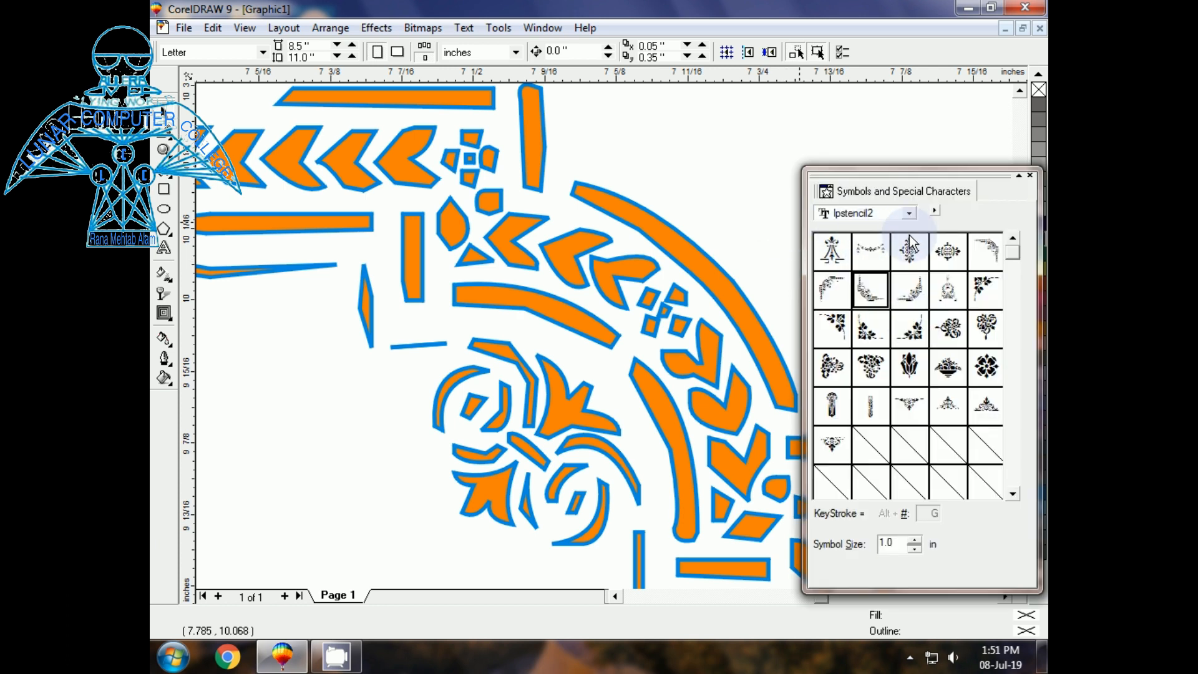
click(908, 213)
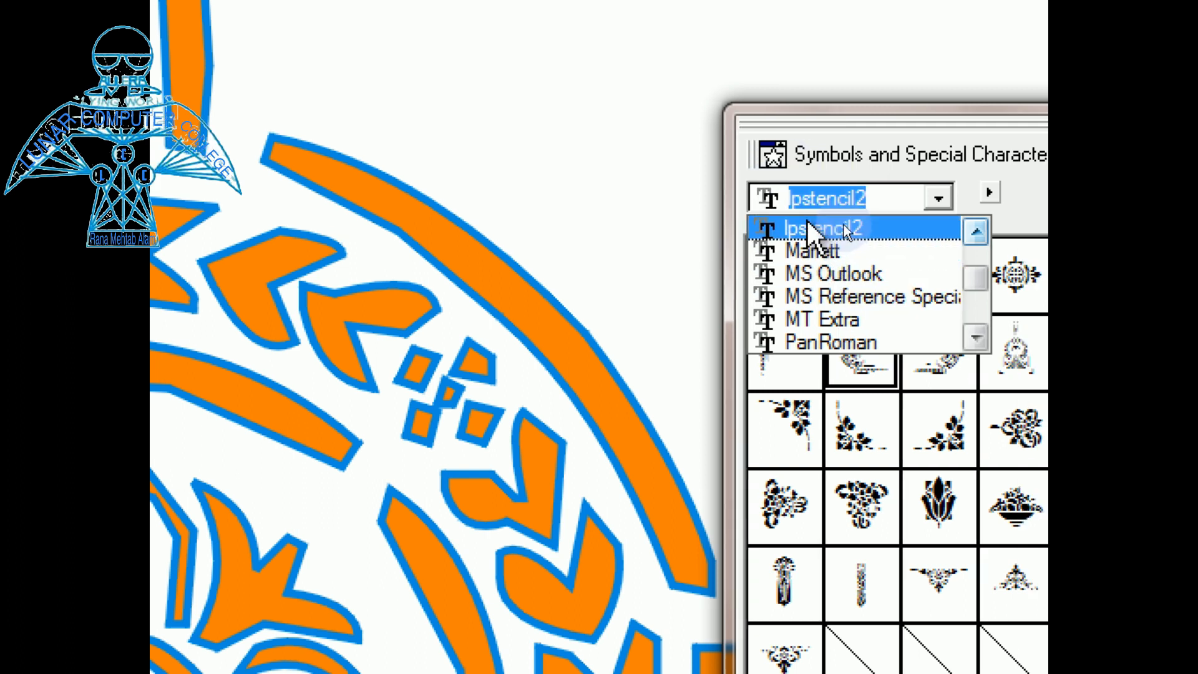
click(810, 228)
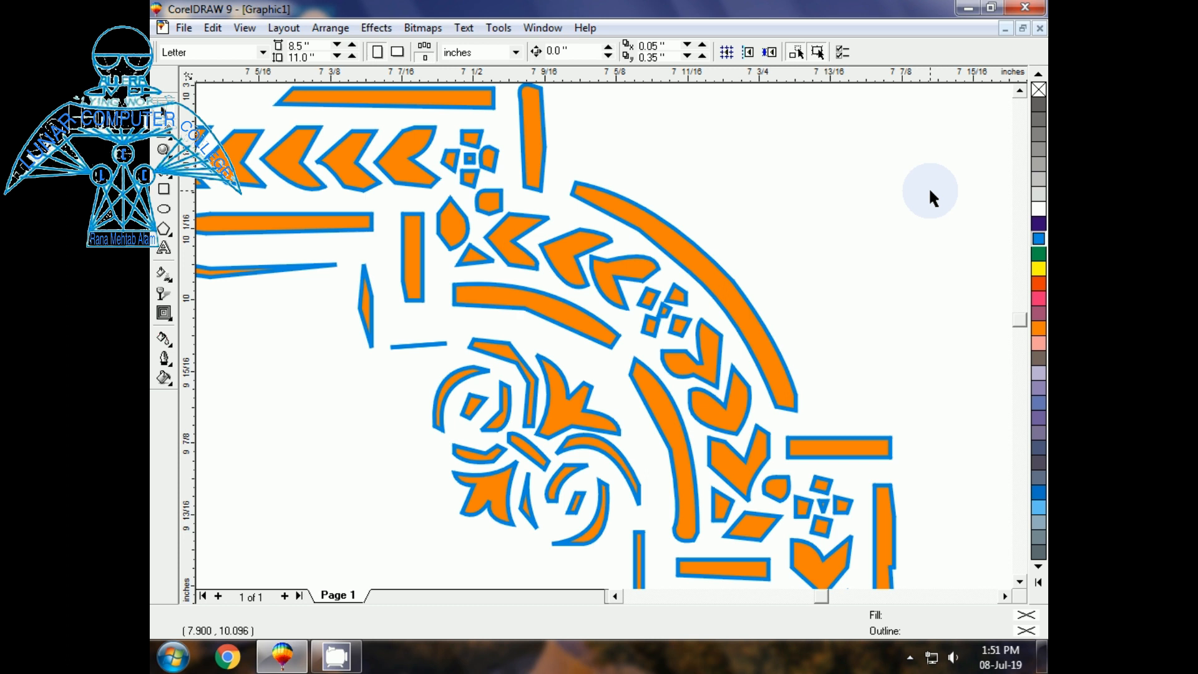
- Examine the finished border on the full page, then its top edge and upper-left corner in close-up
key(shift+F4)
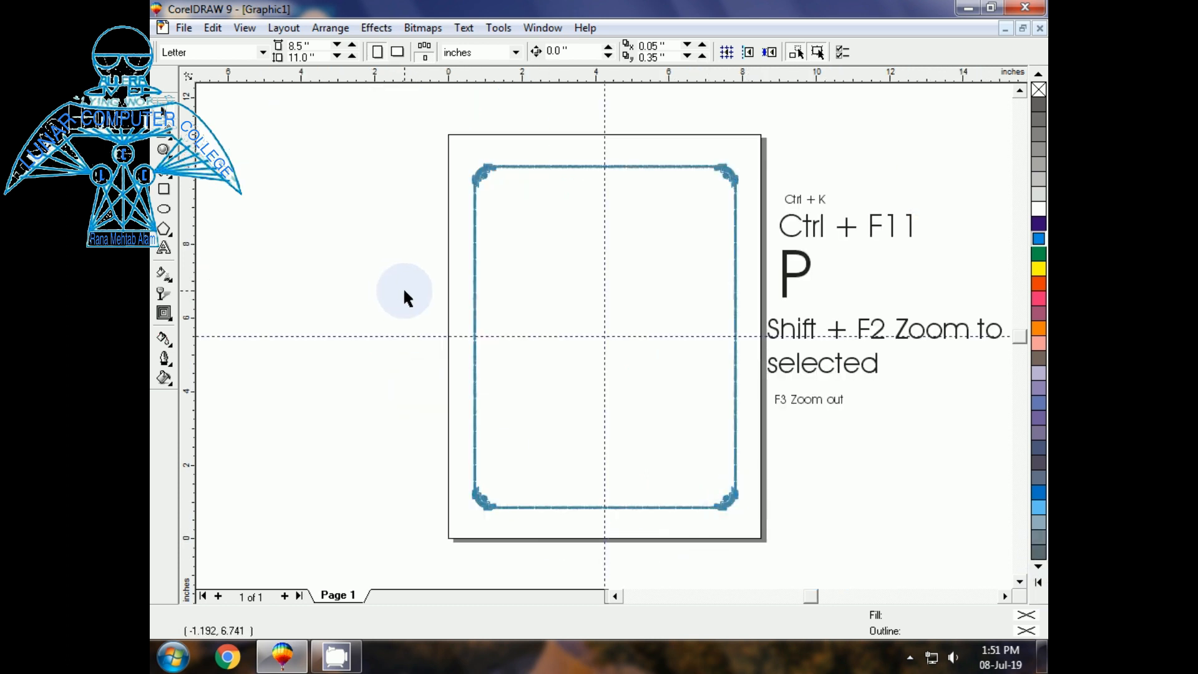
key(F2)
drag(427, 158, 760, 519)
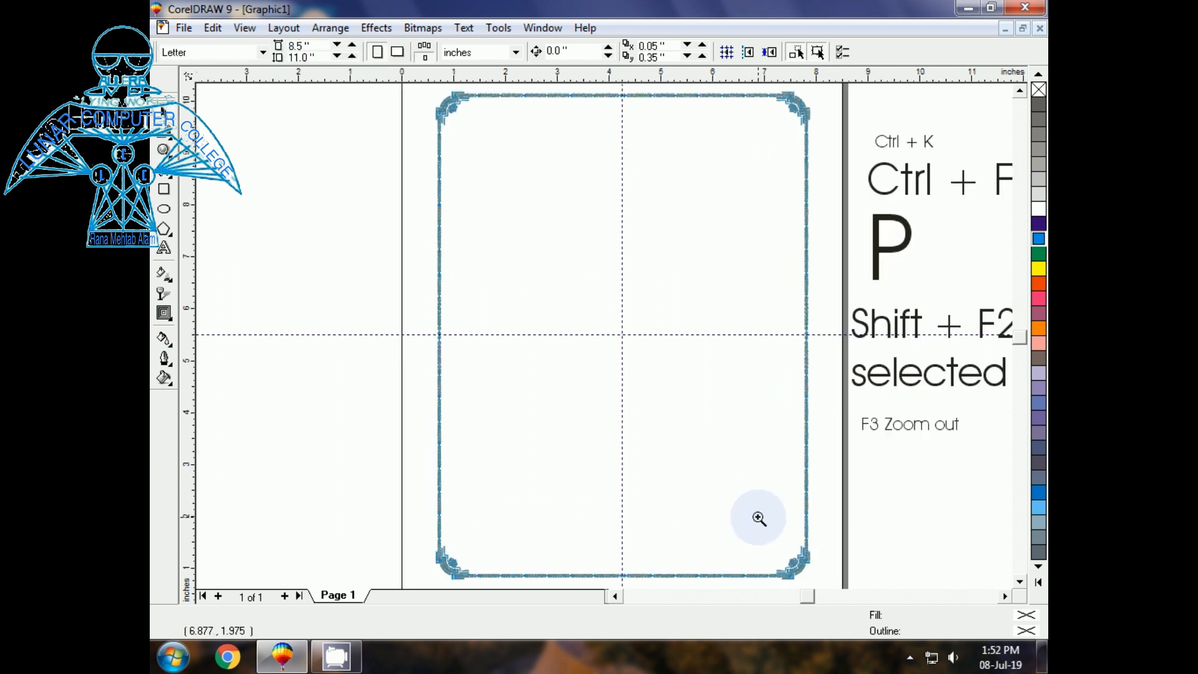
key(F3)
key(F2)
drag(455, 145, 749, 249)
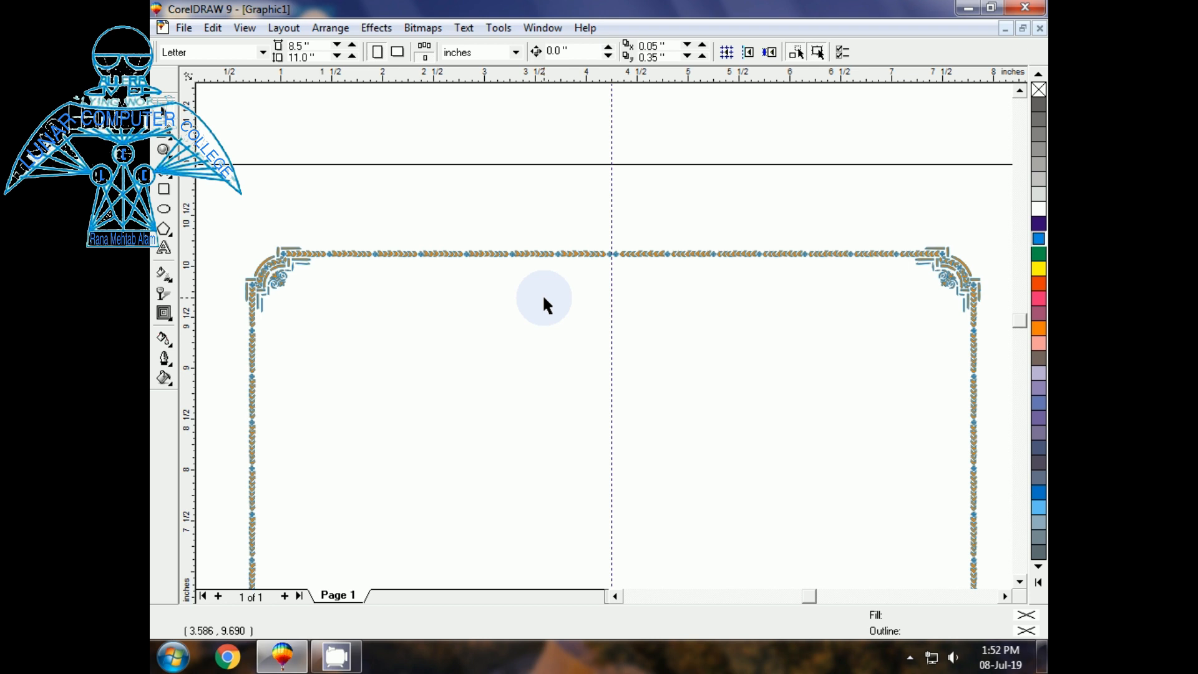
key(F2)
drag(348, 288, 381, 311)
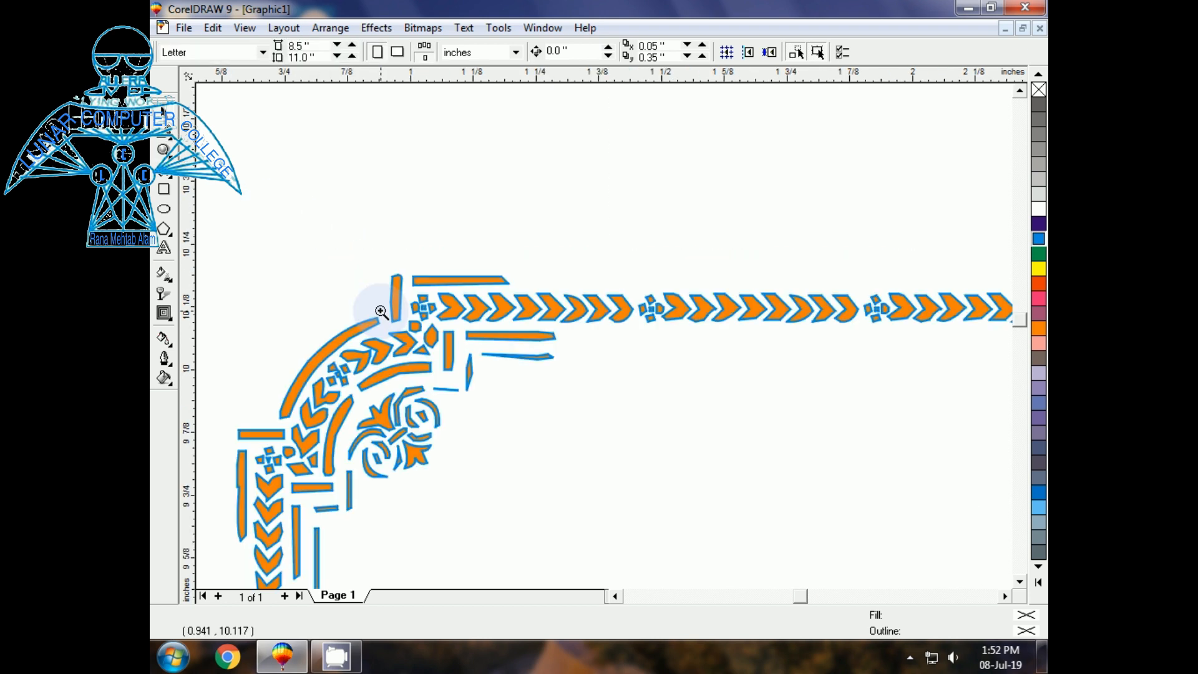